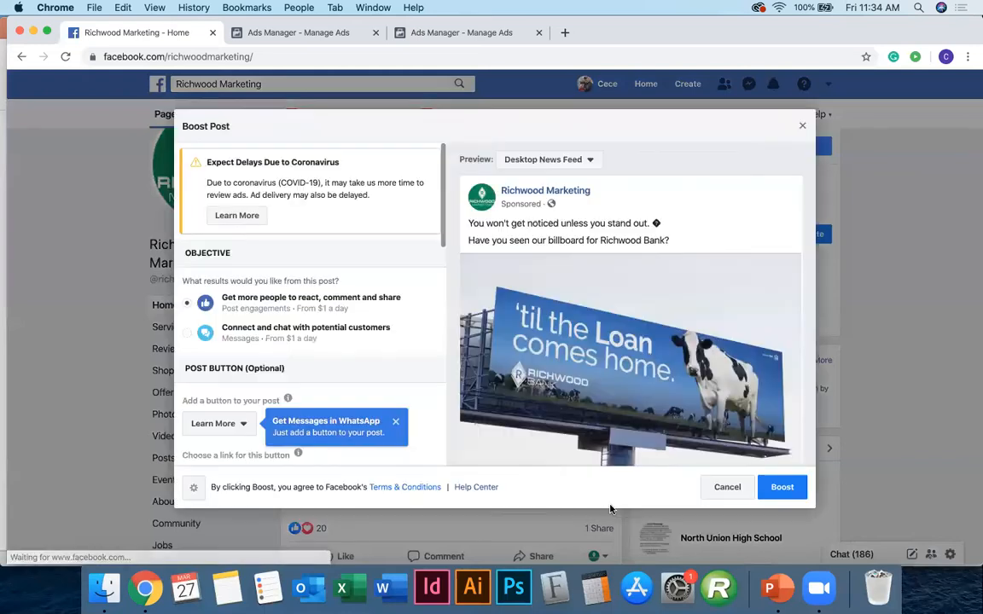
# Step: Discard the open boost ad without saving a draft and start boosting the billboard post again
pyautogui.click(733, 487)
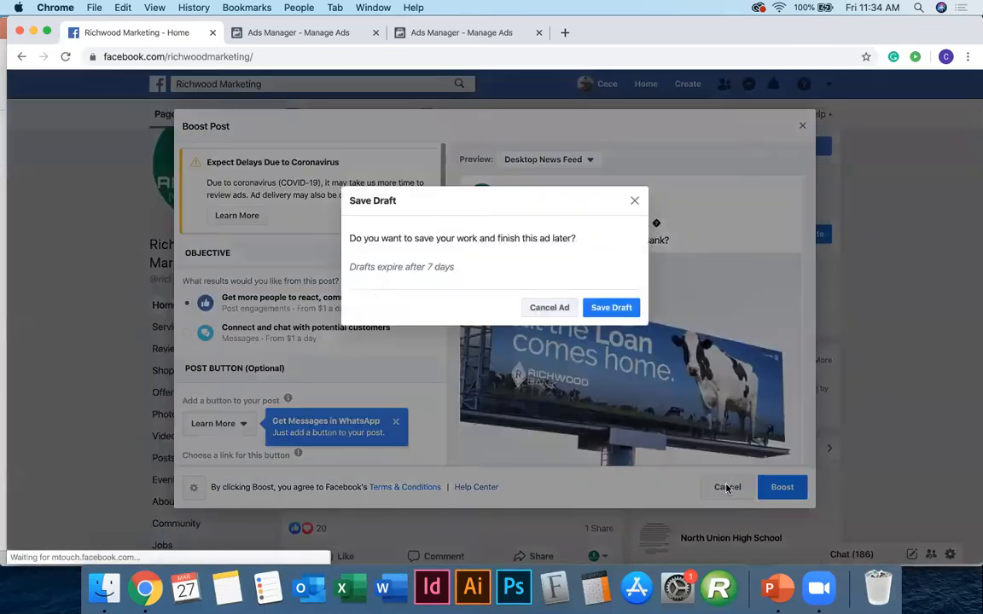
pyautogui.click(552, 307)
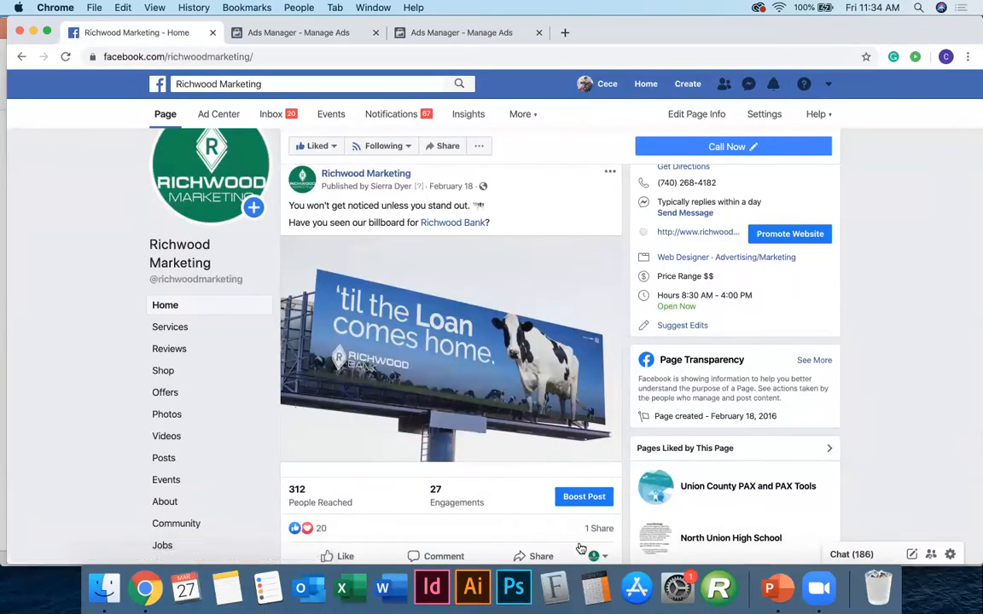
pyautogui.click(584, 497)
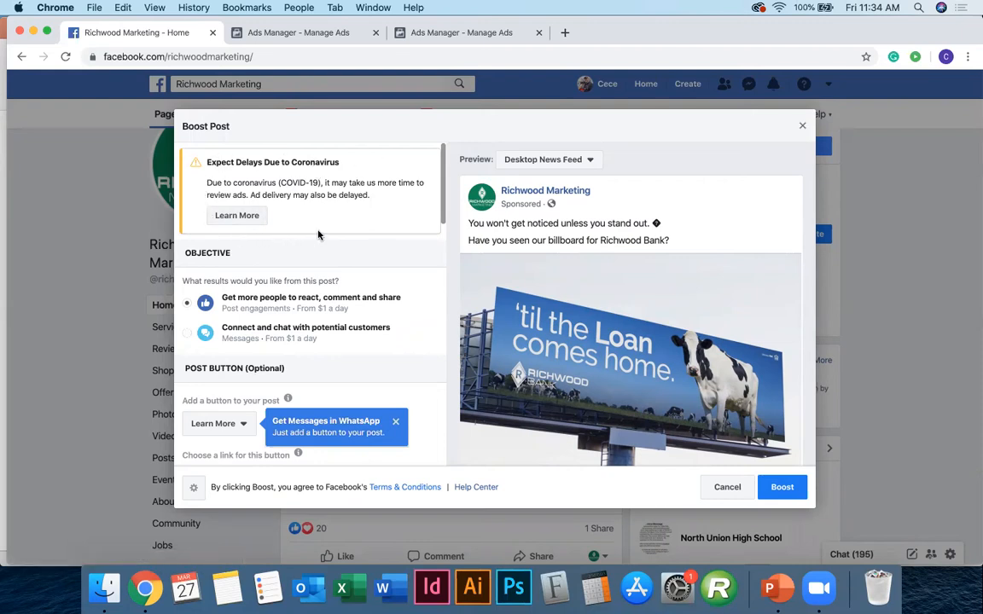
# Step: Look over the boost's objective, post button and audience settings
pyautogui.scroll(-3, 317, 254)
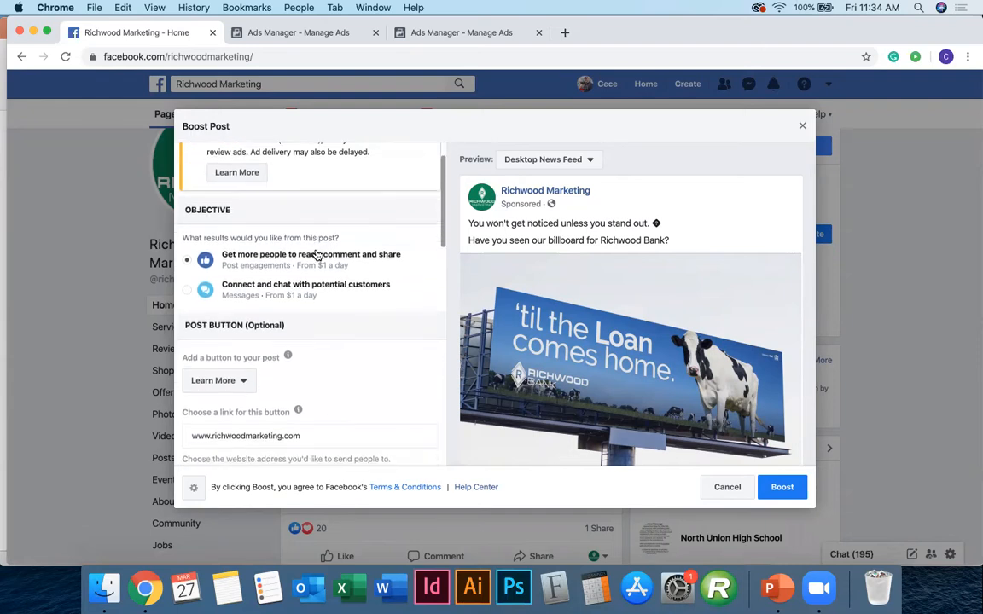
pyautogui.scroll(-1, 316, 254)
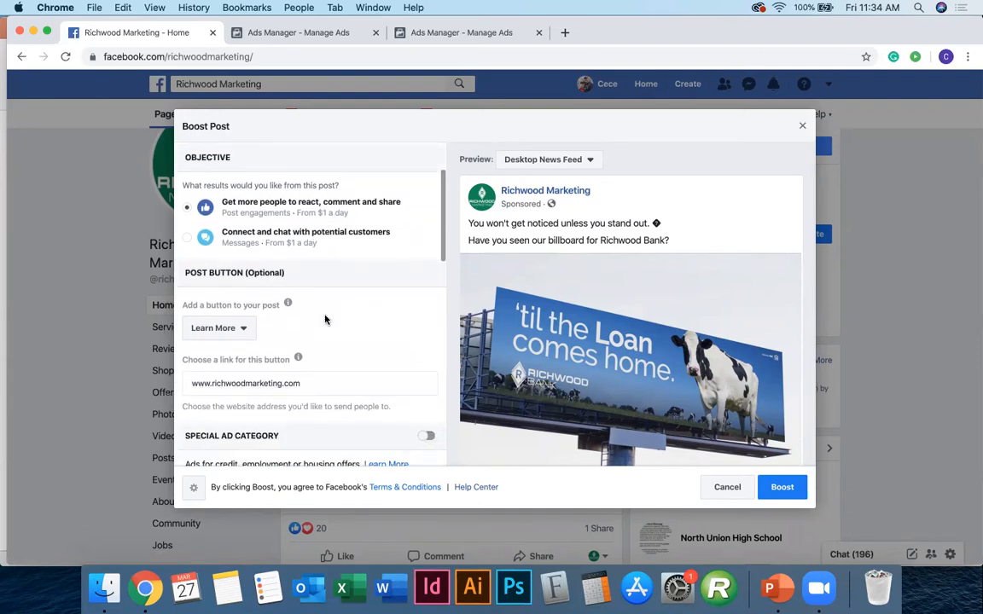
pyautogui.scroll(-5, 325, 345)
pyautogui.scroll(-12, 326, 345)
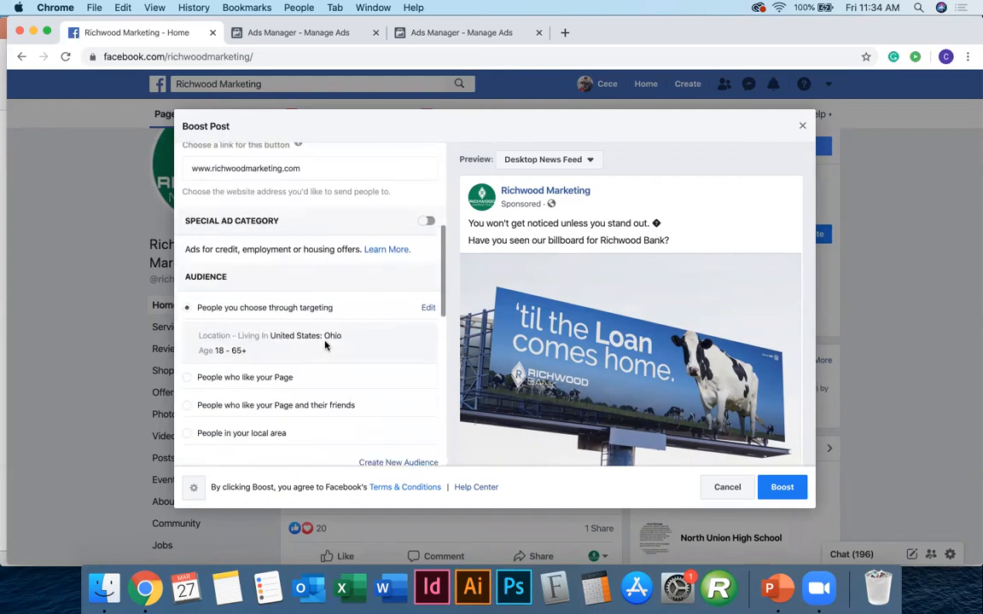
pyautogui.scroll(-5, 324, 346)
pyautogui.scroll(20, 324, 345)
pyautogui.scroll(-1, 321, 389)
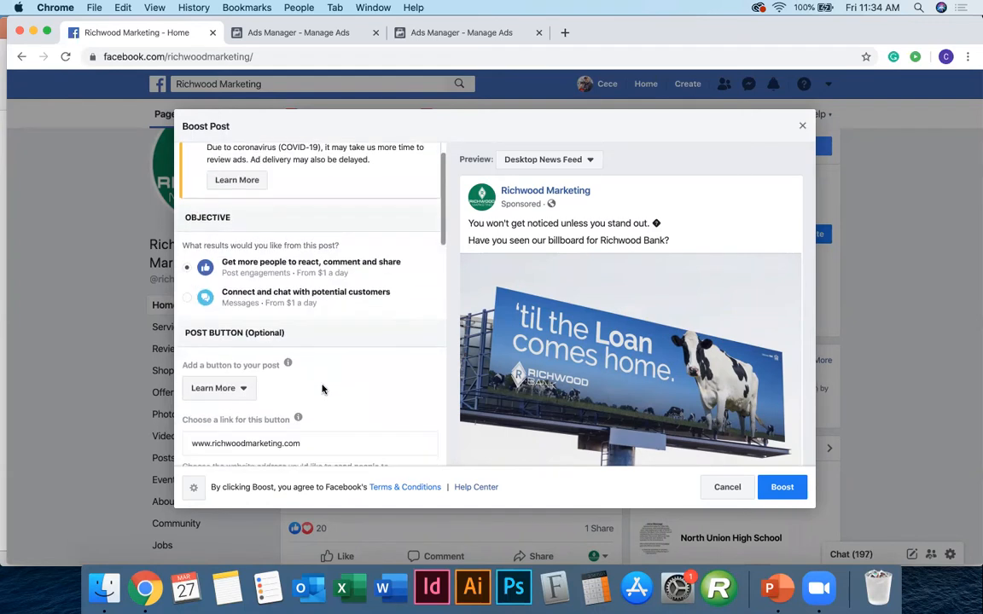
pyautogui.scroll(-1, 314, 324)
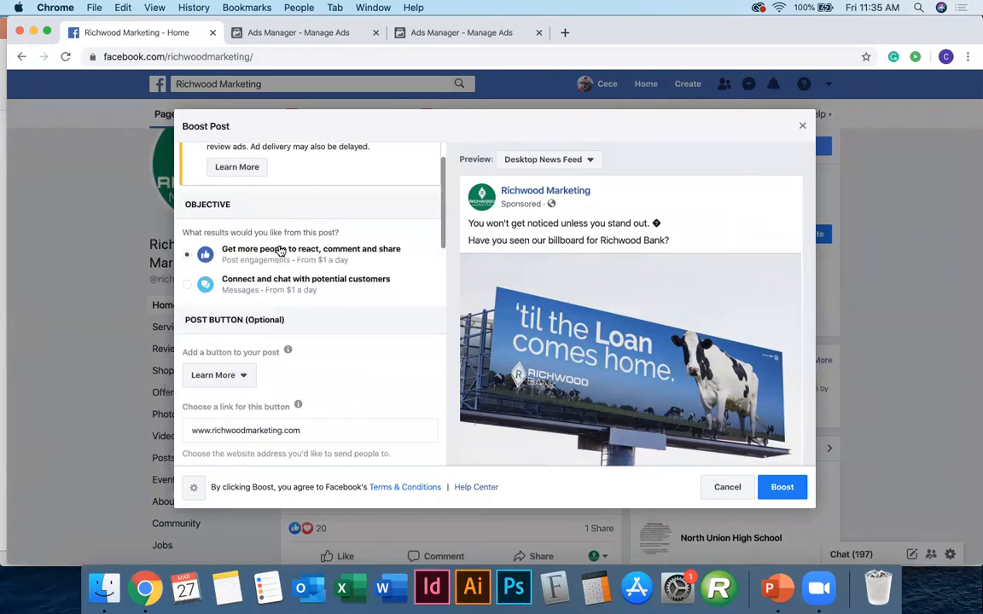
# Step: Examine the available button options for the boosted post, keeping Learn More
pyautogui.scroll(-2, 362, 264)
pyautogui.scroll(-1, 353, 292)
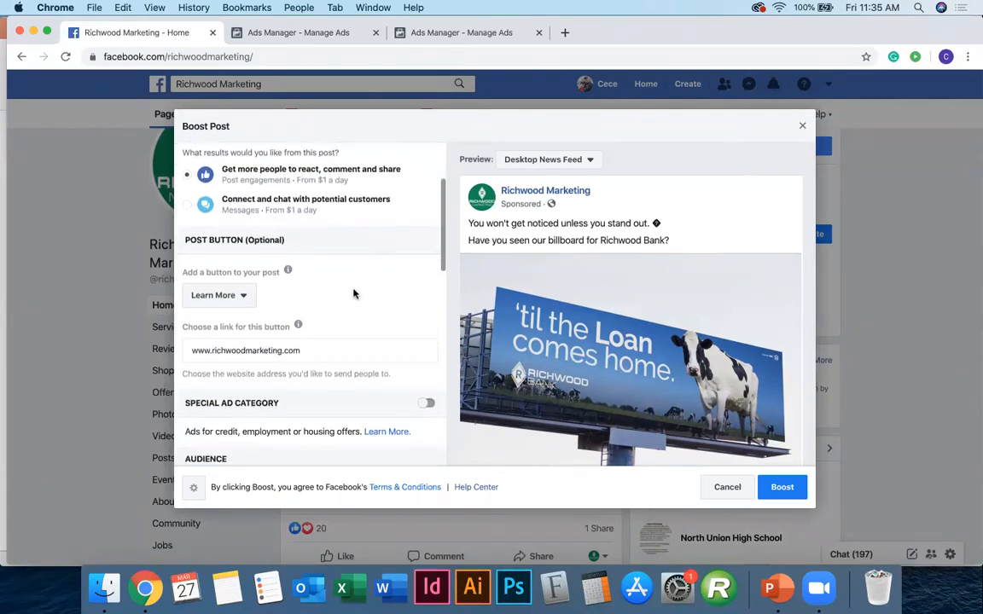
pyautogui.click(242, 284)
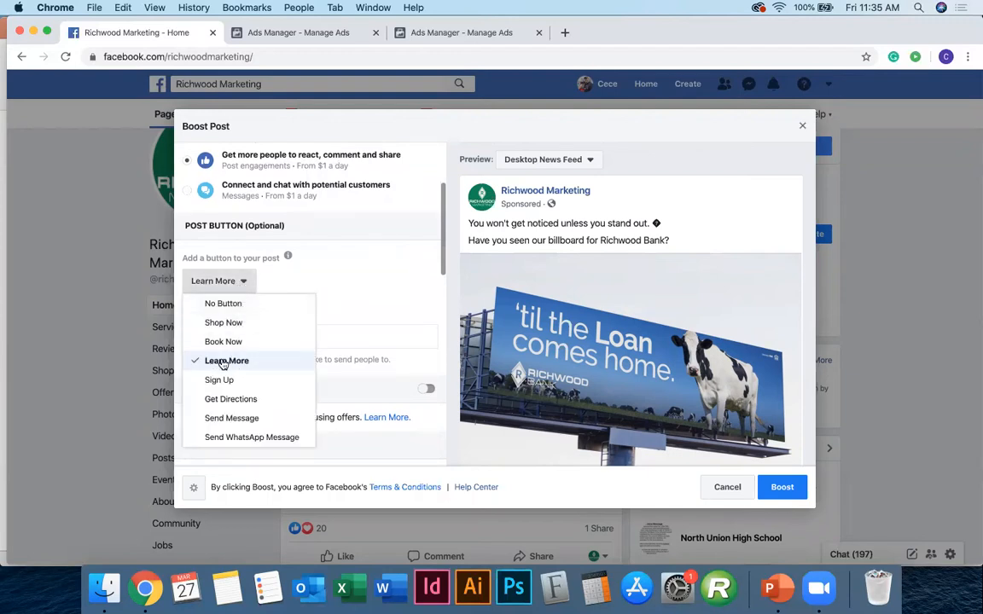
pyautogui.click(379, 280)
pyautogui.scroll(-2, 367, 291)
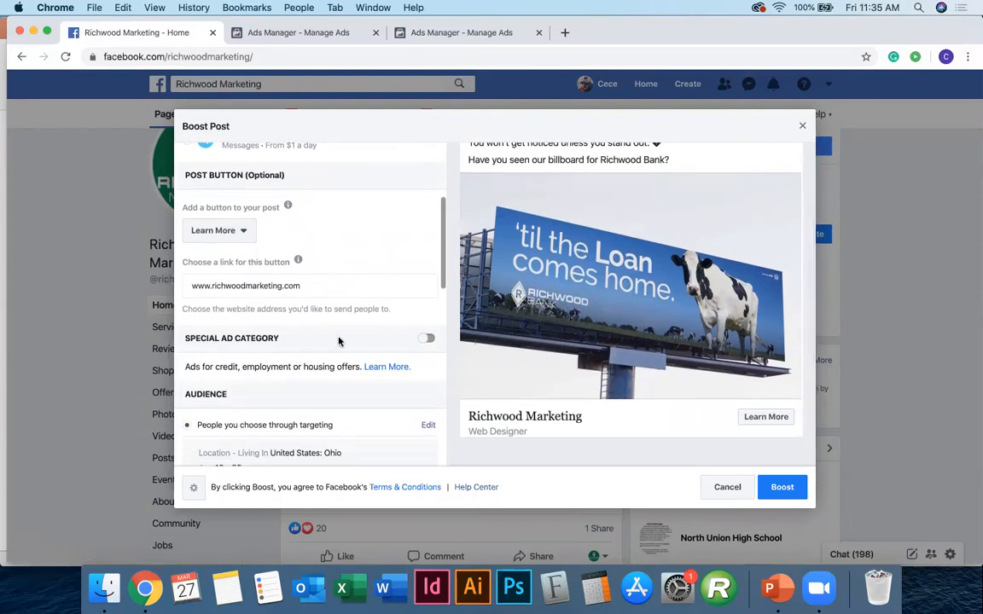
# Step: Turn on the special ad category for the boost and check the billboard ad preview
pyautogui.scroll(-2, 339, 307)
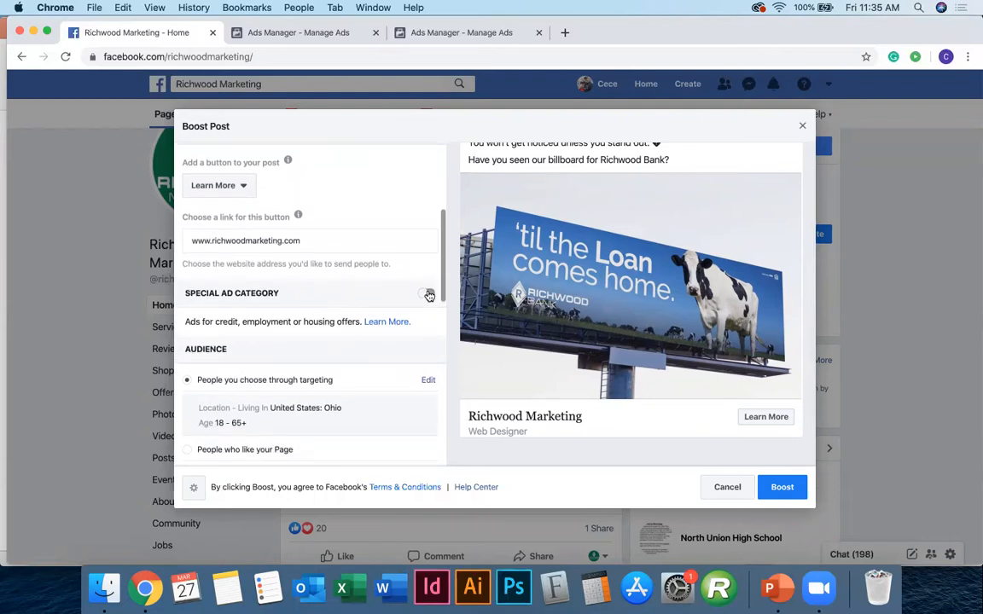
pyautogui.click(427, 293)
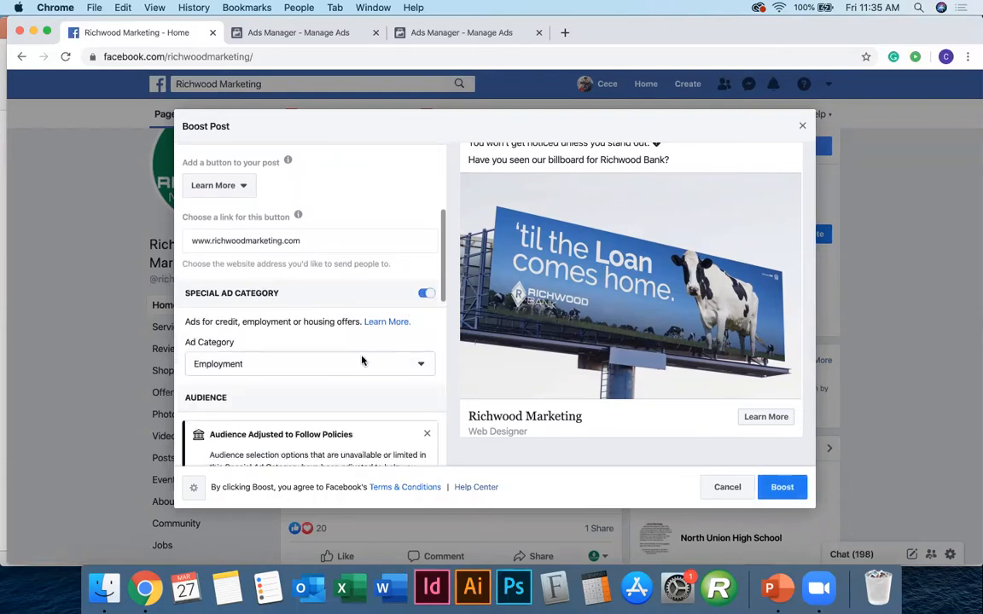
pyautogui.scroll(3, 647, 344)
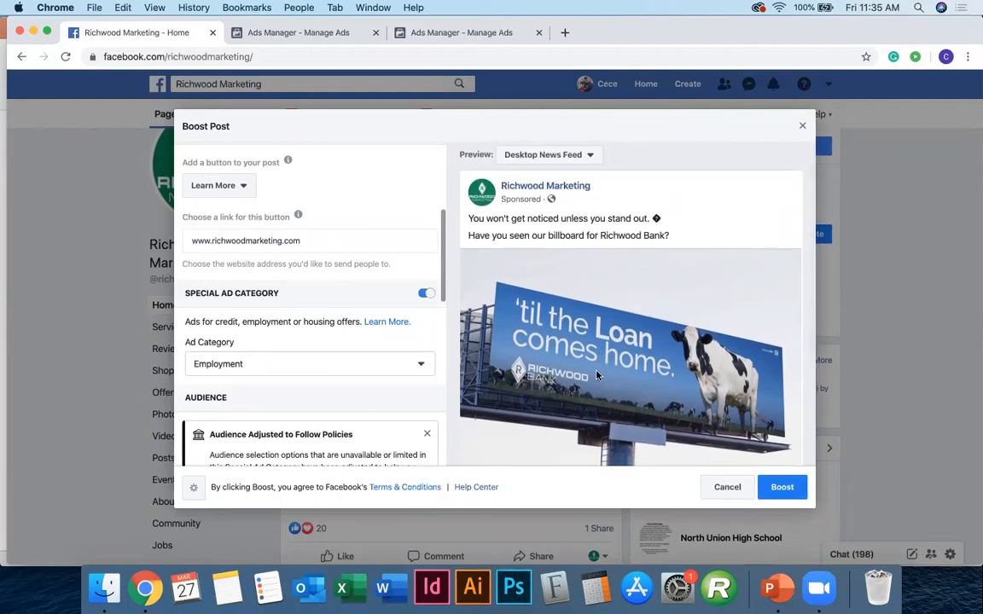
pyautogui.scroll(-1, 596, 376)
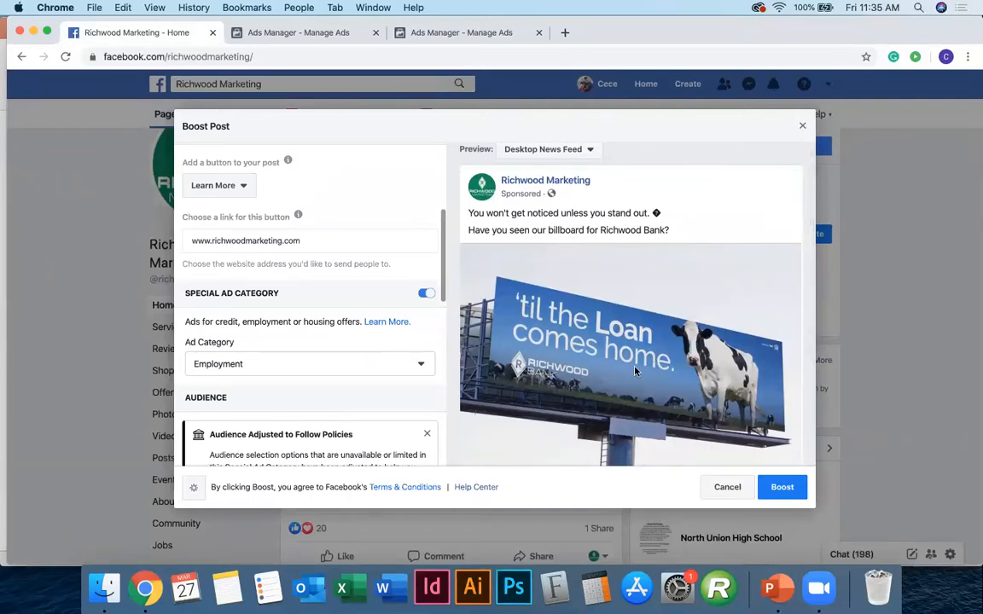
pyautogui.scroll(-1, 621, 365)
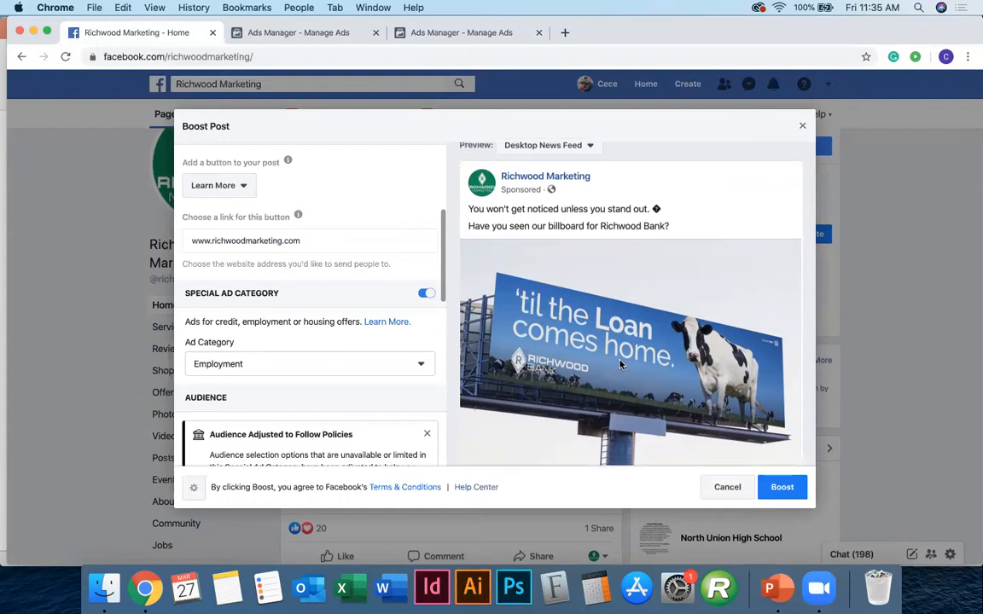
pyautogui.scroll(-4, 620, 365)
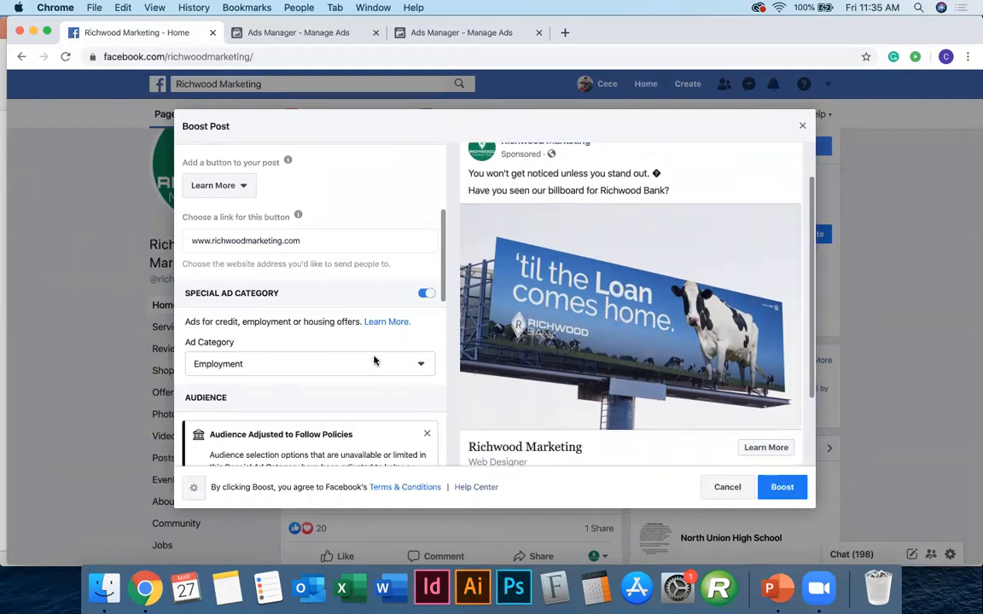
# Step: Set the boost's special ad category to Credit
pyautogui.scroll(-2, 374, 361)
pyautogui.click(375, 333)
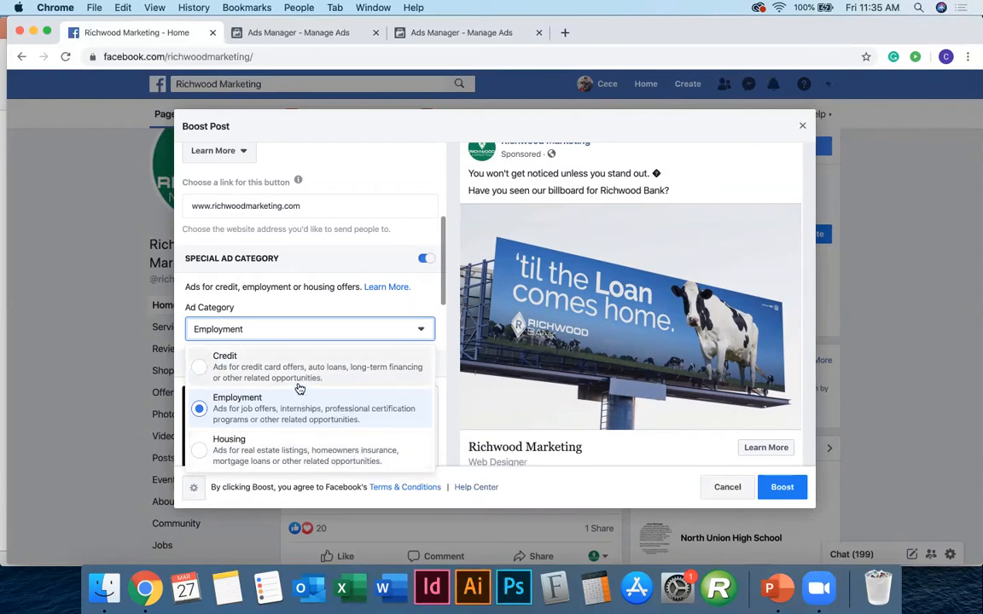
pyautogui.click(243, 375)
pyautogui.scroll(-5, 302, 409)
pyautogui.scroll(4, 303, 419)
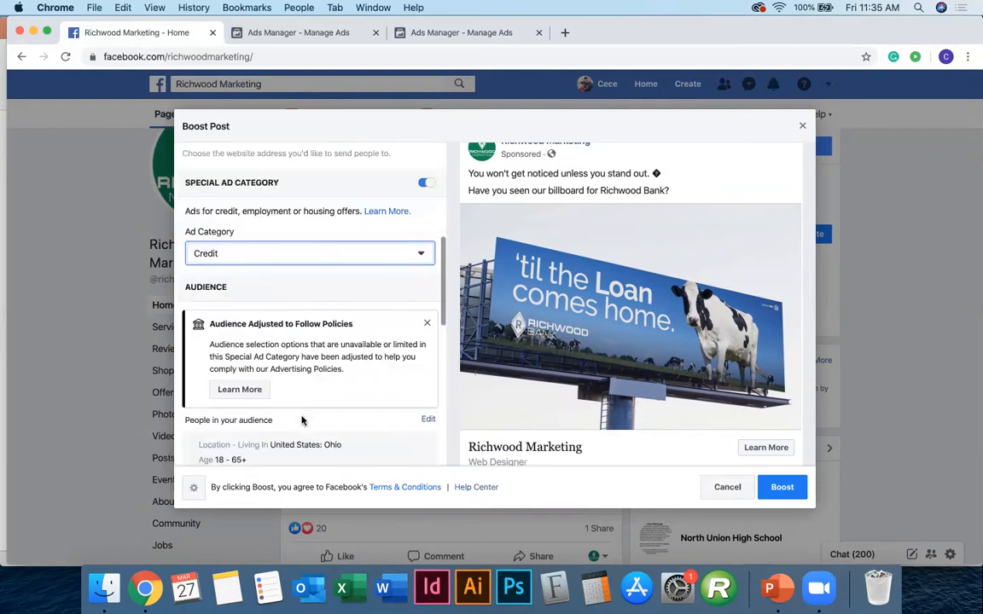
# Step: Review the special ad category options and turn the special ad category off
pyautogui.click(313, 292)
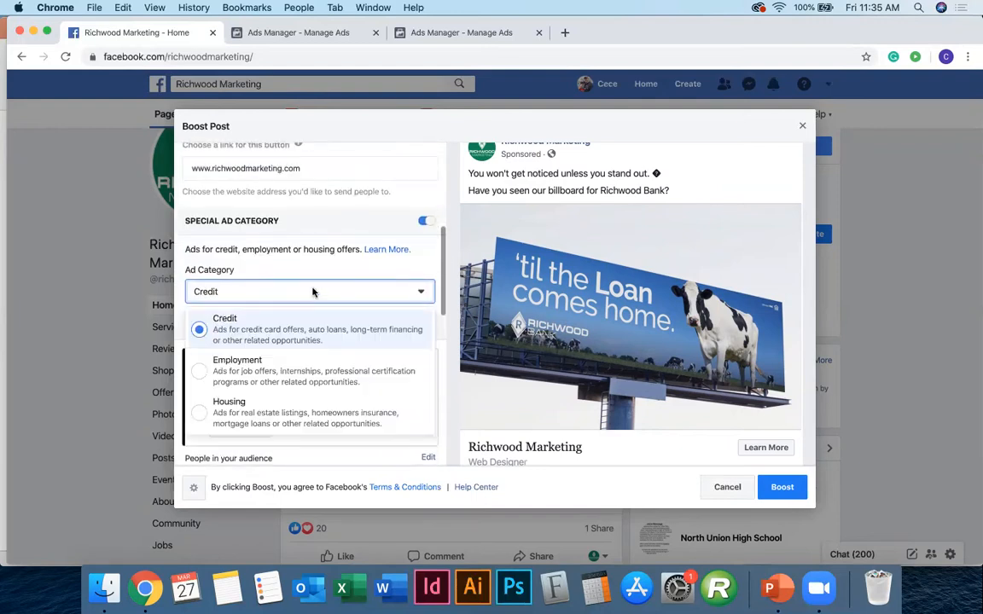
pyautogui.click(367, 260)
pyautogui.click(427, 221)
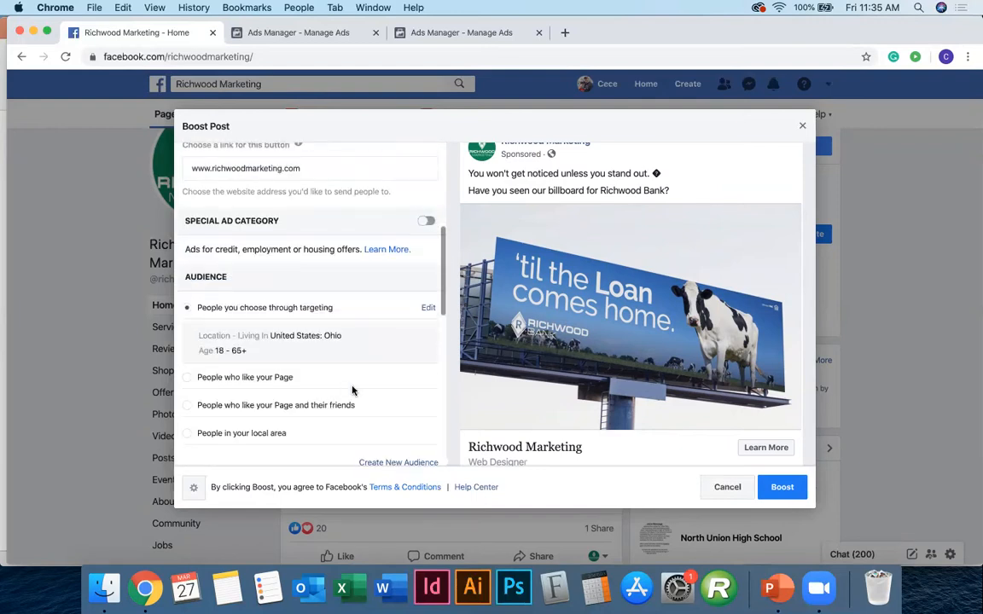
# Step: Set the boost's audience to people in the local area and check its location, age and radius
pyautogui.scroll(-1, 352, 391)
pyautogui.scroll(-3, 335, 421)
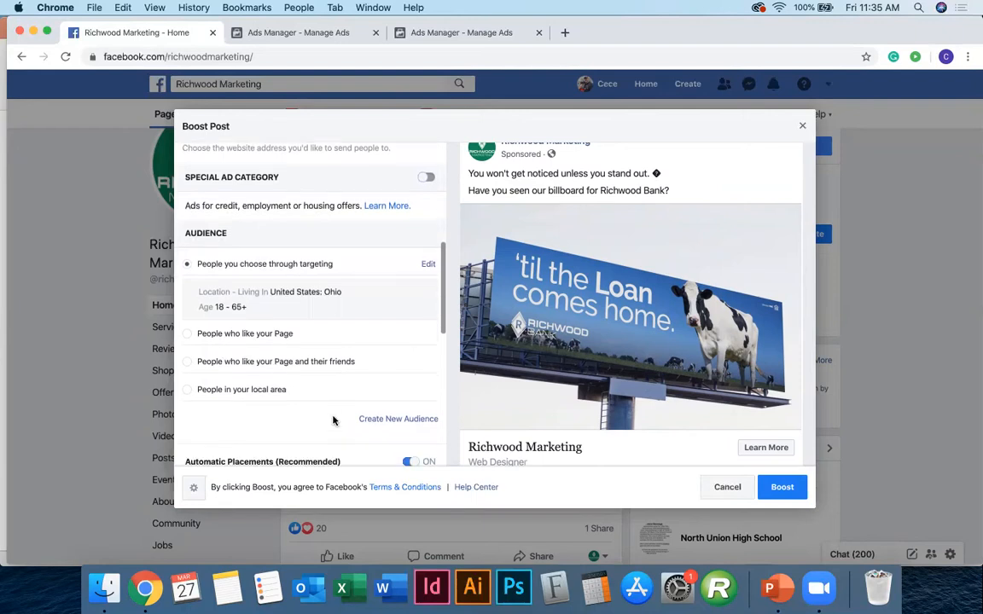
pyautogui.scroll(-2, 335, 384)
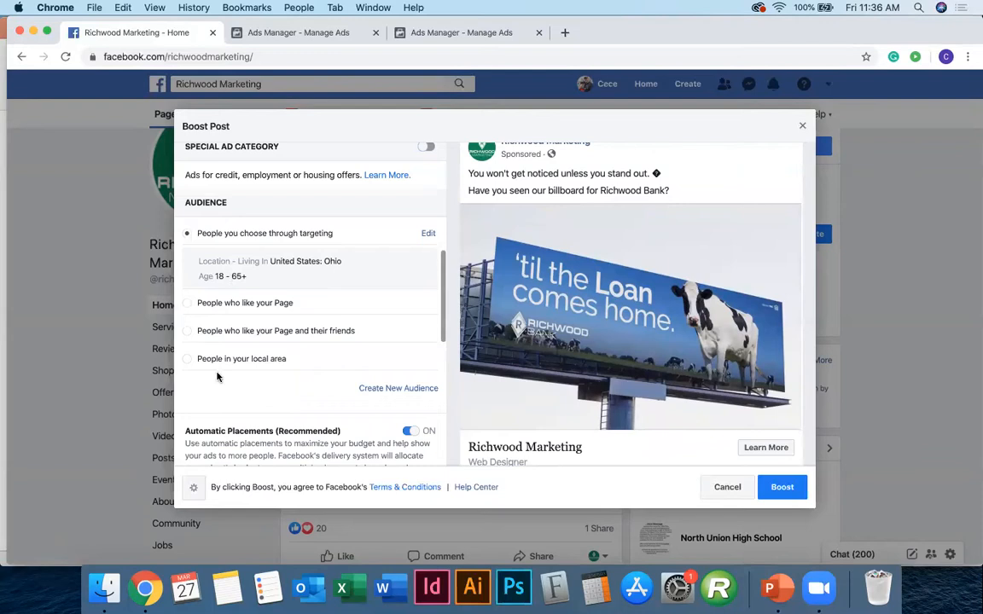
pyautogui.scroll(-3, 198, 341)
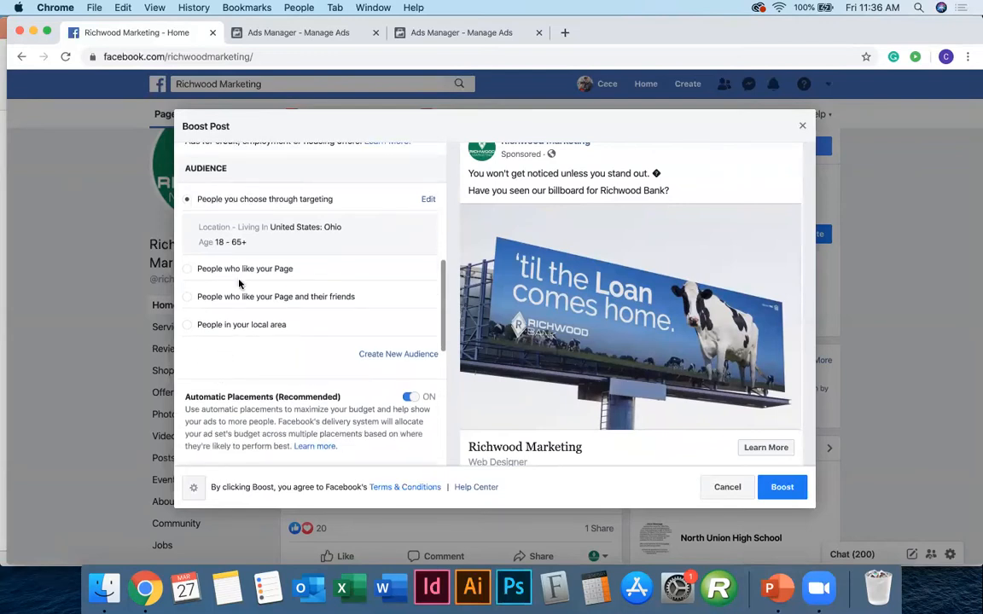
pyautogui.click(235, 329)
pyautogui.scroll(-1, 224, 338)
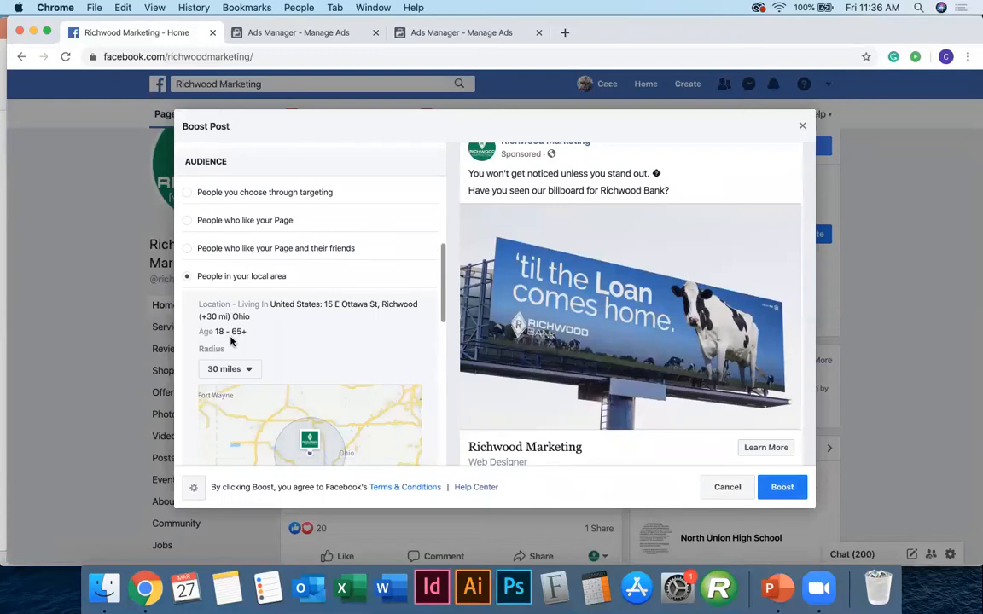
pyautogui.scroll(-1, 179, 354)
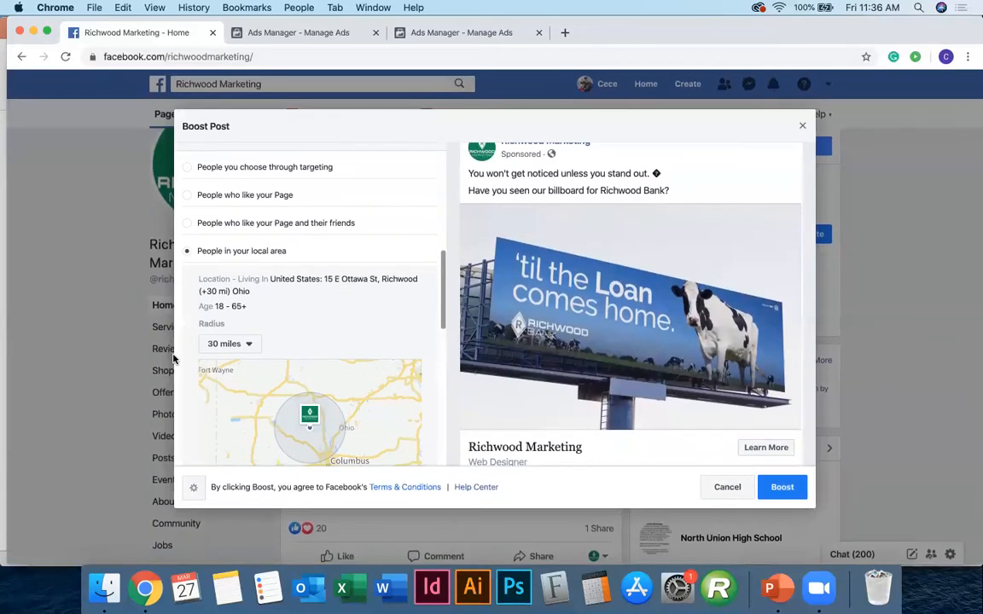
pyautogui.scroll(-2, 191, 374)
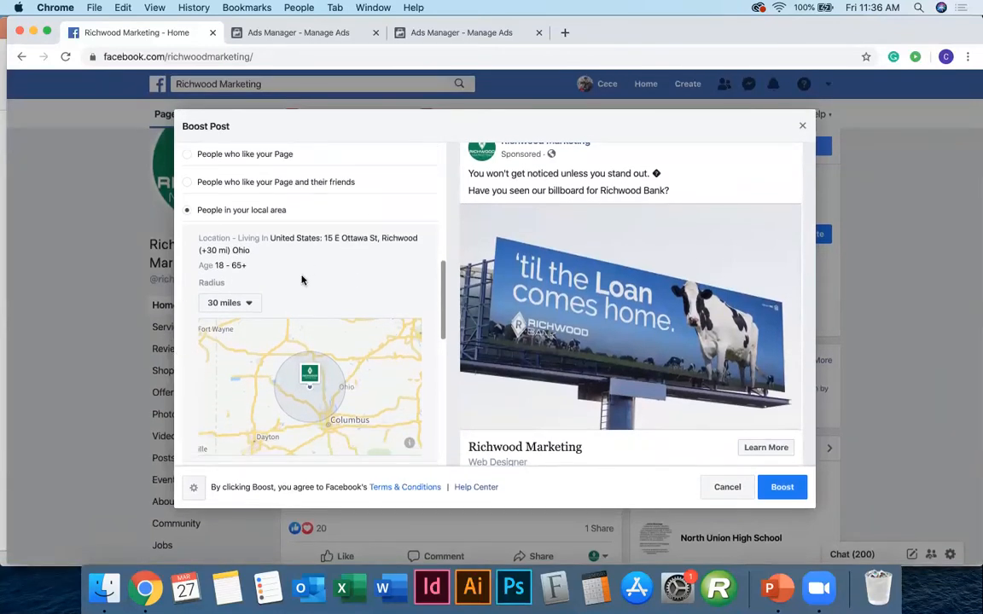
# Step: Set the boost's total budget to $50.00 USD and review the estimated reach and daily spend
pyautogui.scroll(-10, 273, 379)
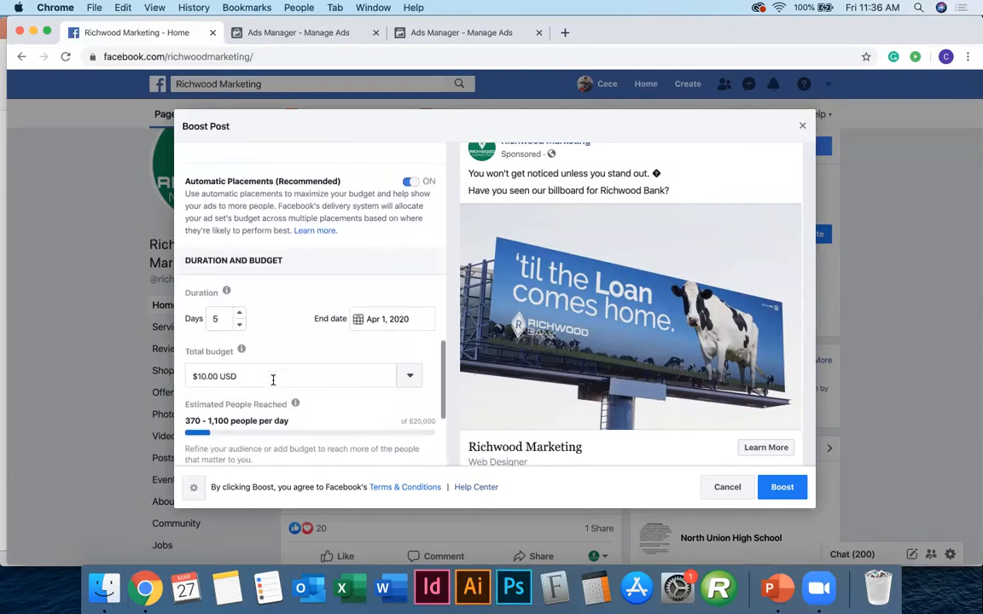
pyautogui.scroll(-3, 273, 376)
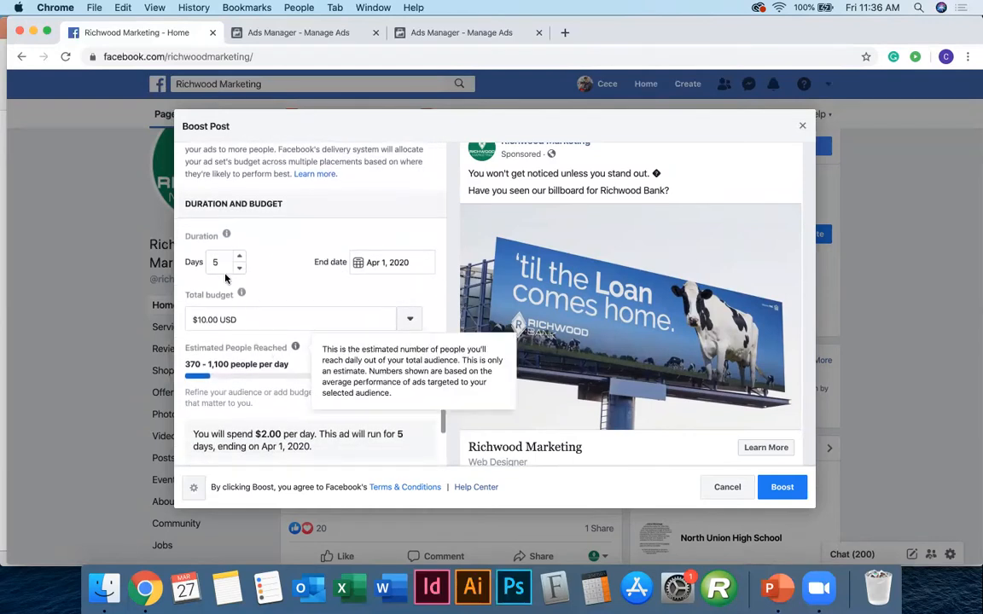
pyautogui.scroll(-1, 290, 336)
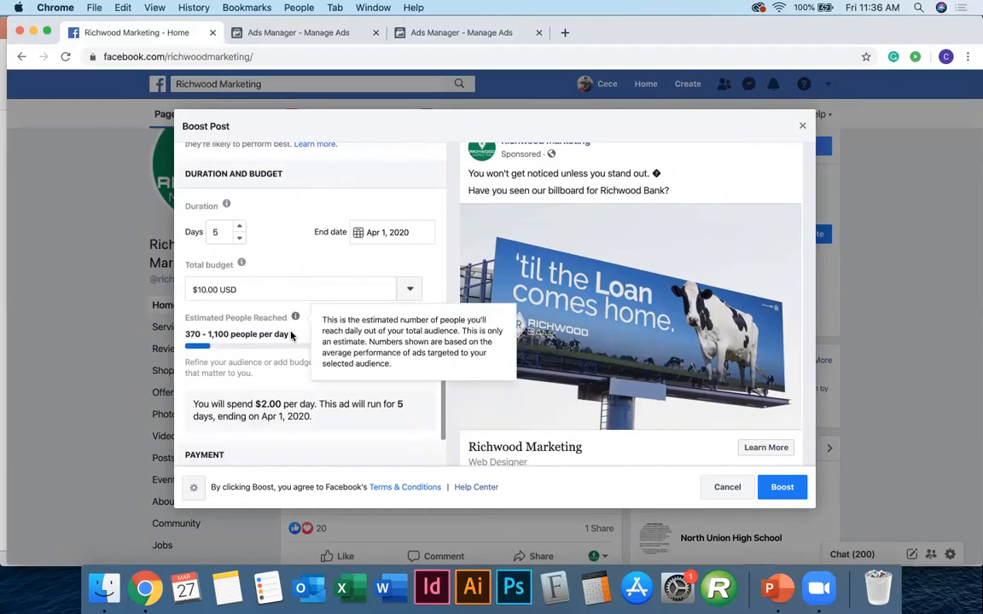
pyautogui.click(412, 290)
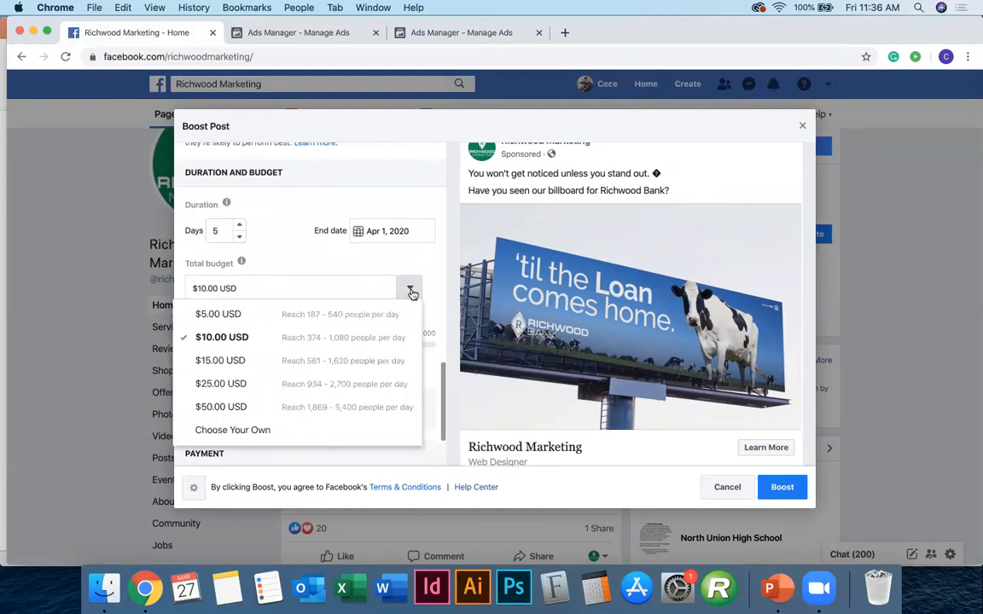
pyautogui.click(253, 413)
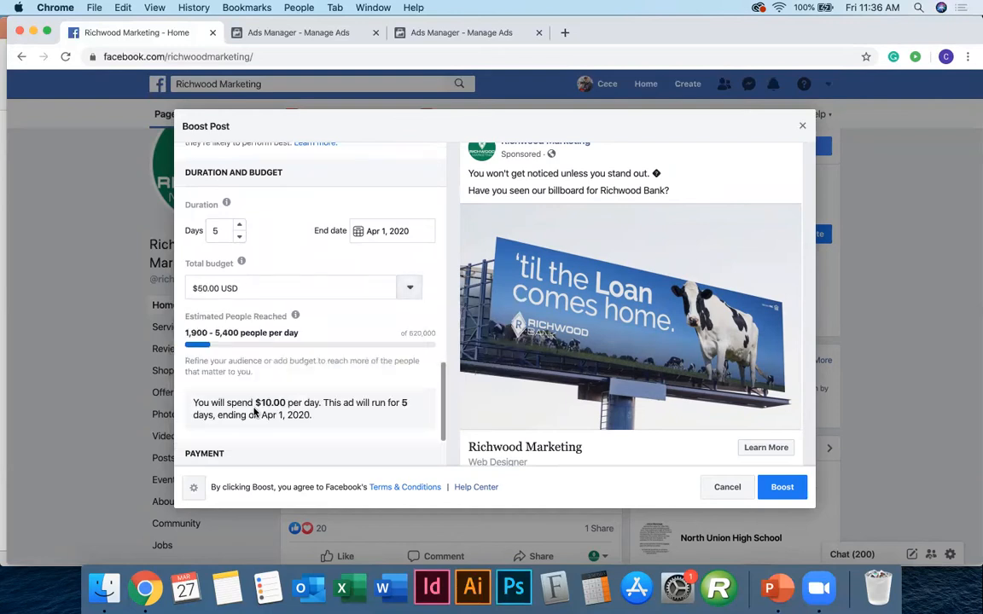
pyautogui.scroll(-1, 328, 423)
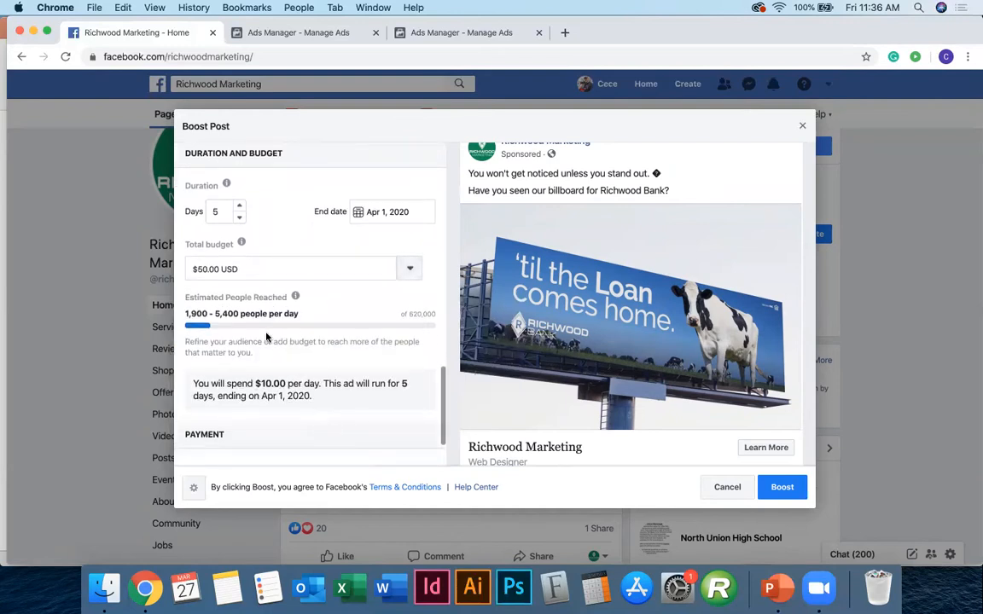
pyautogui.moveTo(293, 295)
pyautogui.scroll(-1, 264, 364)
pyautogui.scroll(-1, 262, 377)
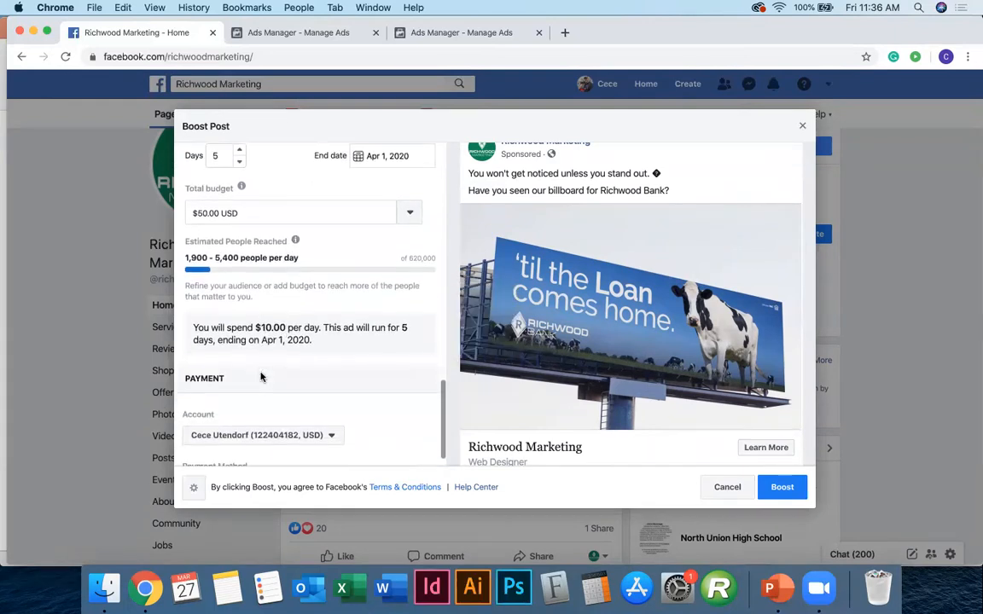
pyautogui.scroll(1, 302, 324)
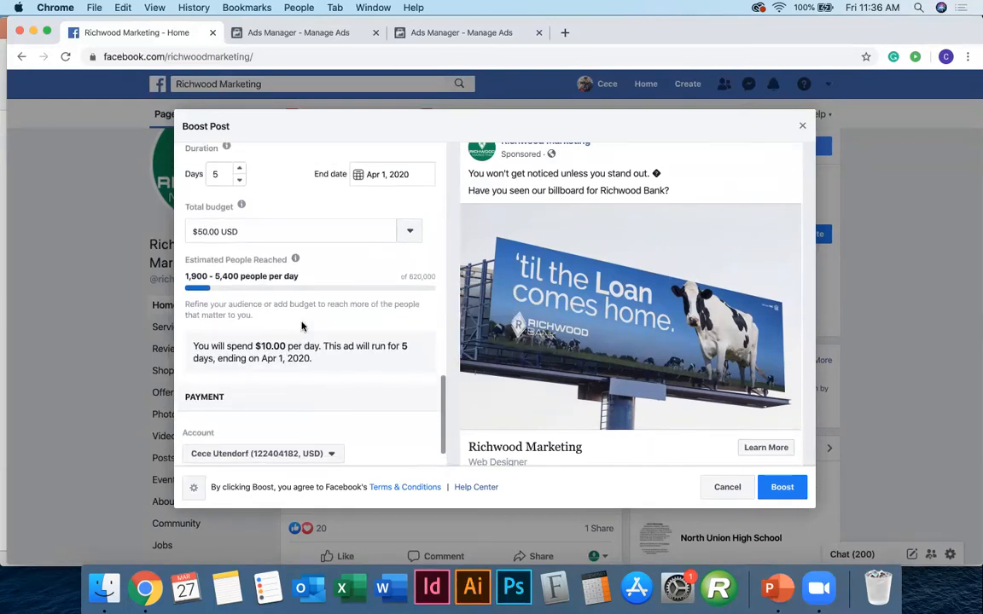
# Step: Widen the local audience radius to 50 miles and check the effect on the estimated people reached
pyautogui.scroll(8, 302, 325)
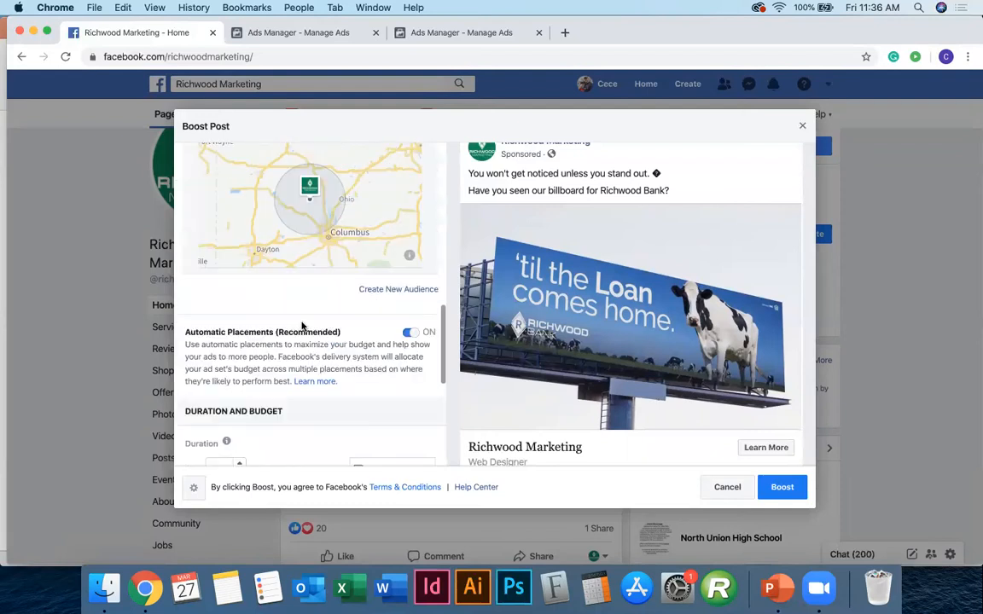
pyautogui.scroll(5, 302, 325)
pyautogui.click(246, 265)
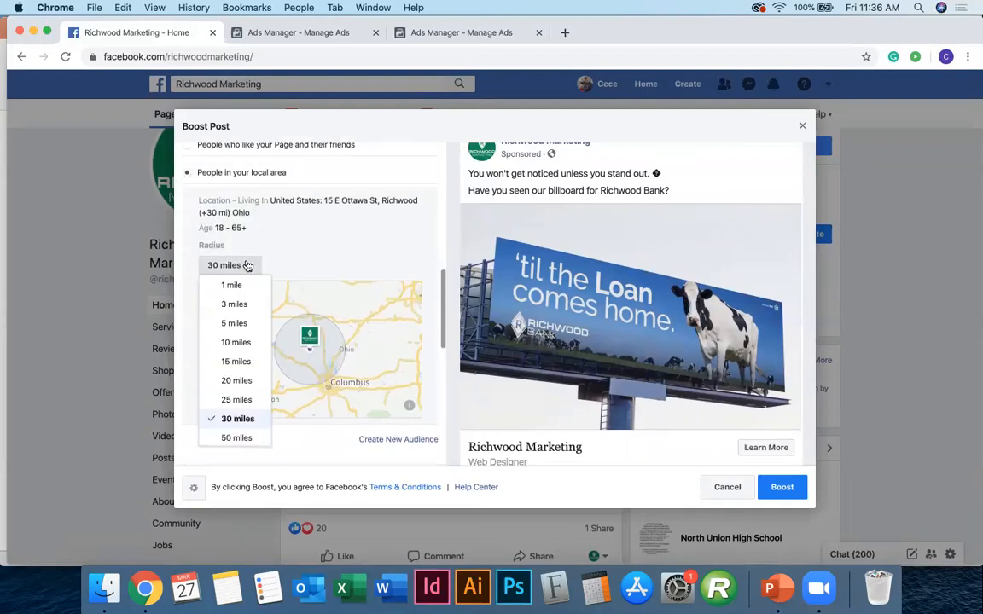
pyautogui.click(239, 438)
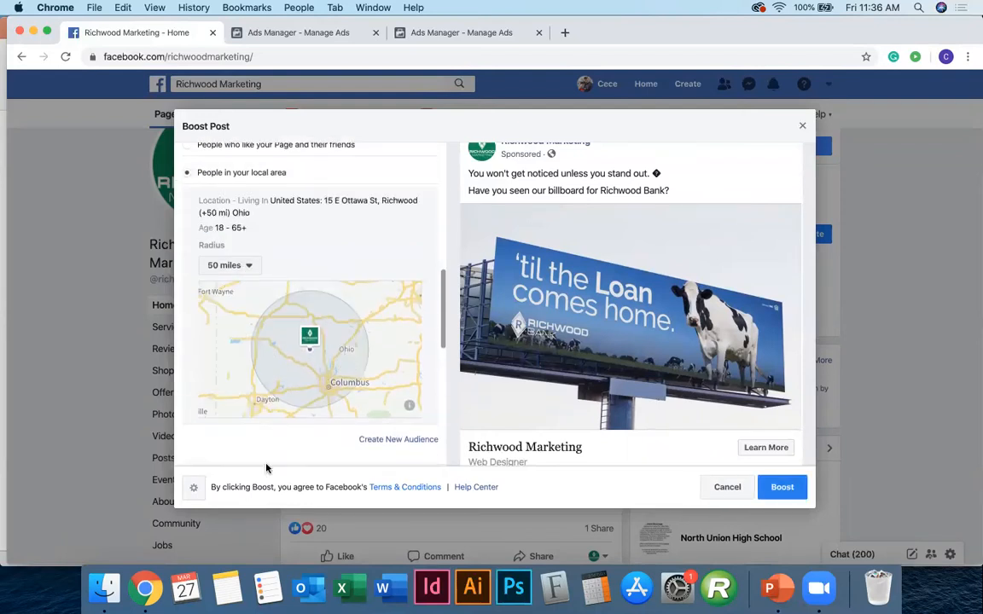
pyautogui.scroll(-5, 266, 466)
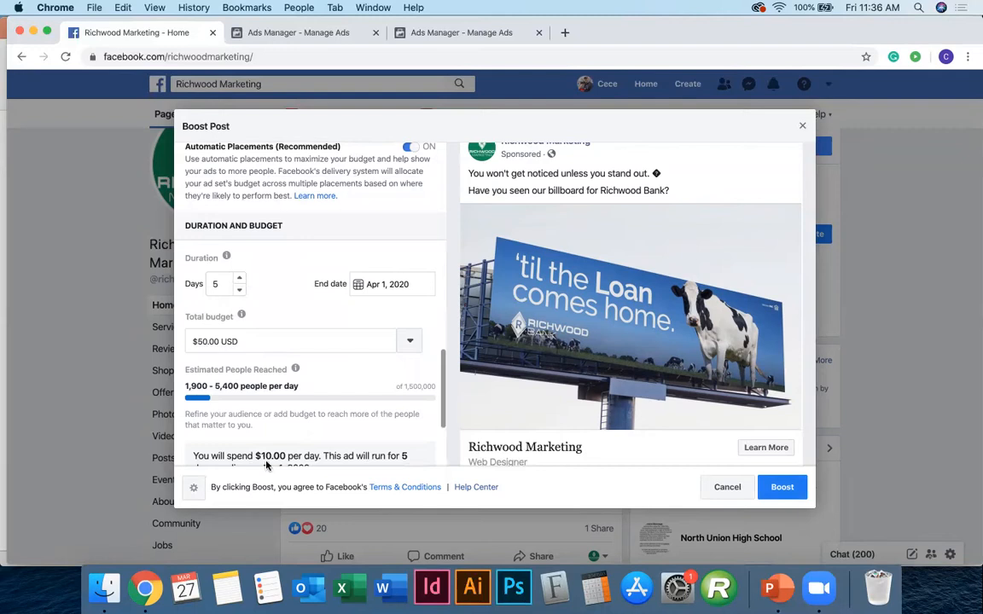
pyautogui.scroll(-2, 254, 418)
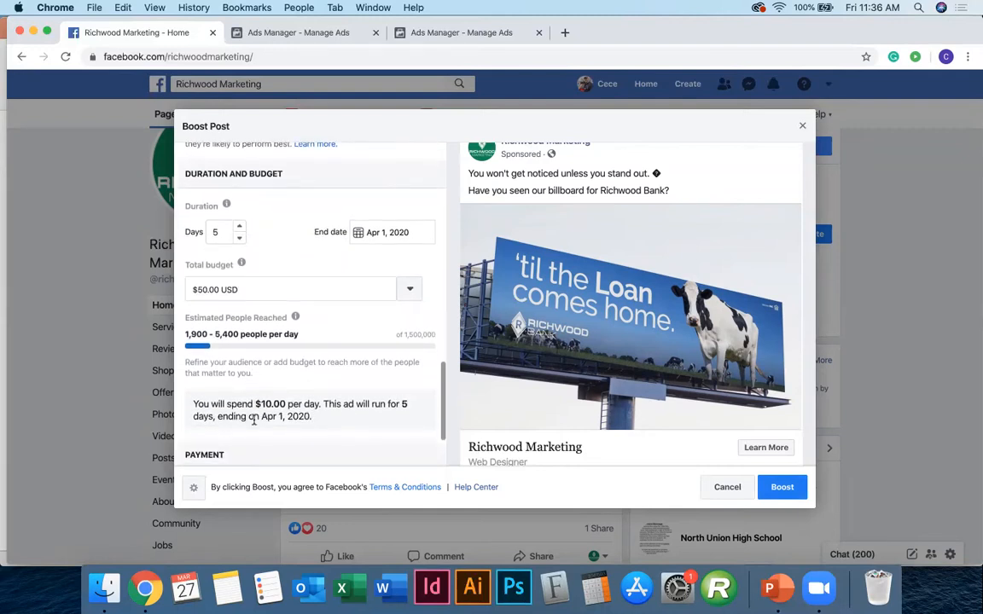
# Step: Try a total budget of $10.00 USD to compare the estimated reach, return it to $50.00 USD and review the daily spend
pyautogui.click(408, 288)
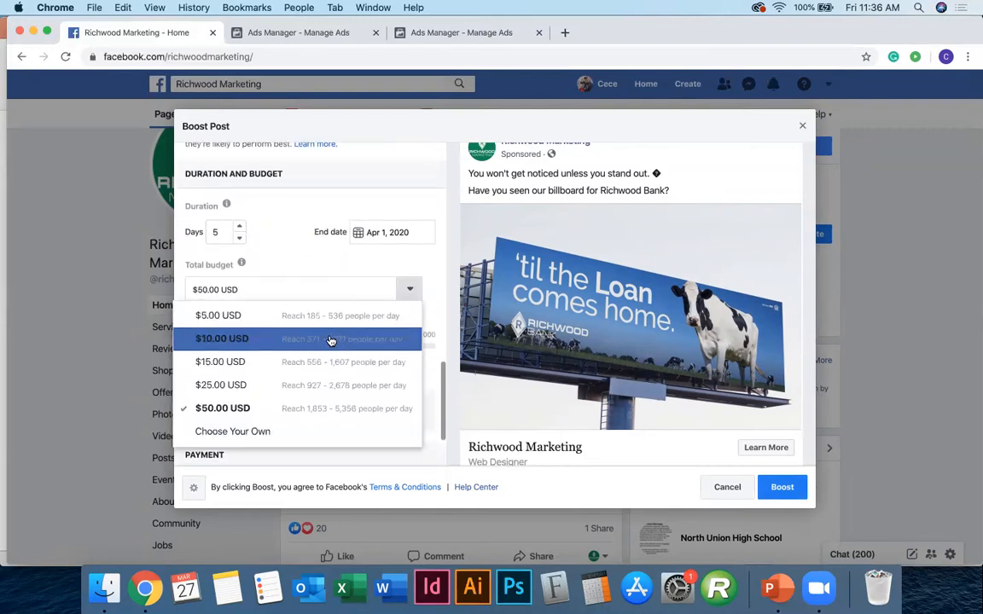
pyautogui.click(330, 340)
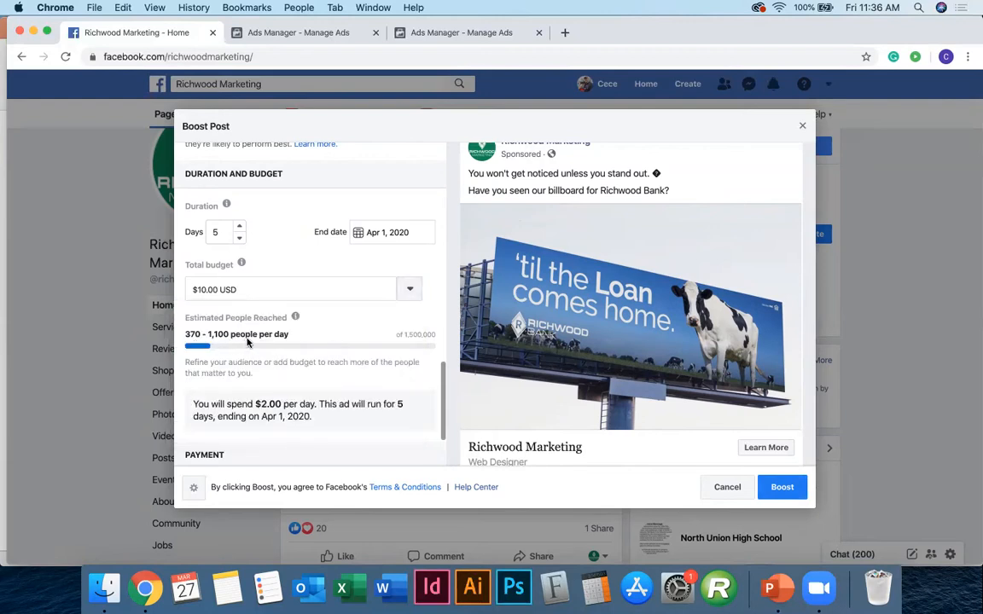
pyautogui.click(410, 288)
pyautogui.click(354, 407)
pyautogui.scroll(-3, 352, 405)
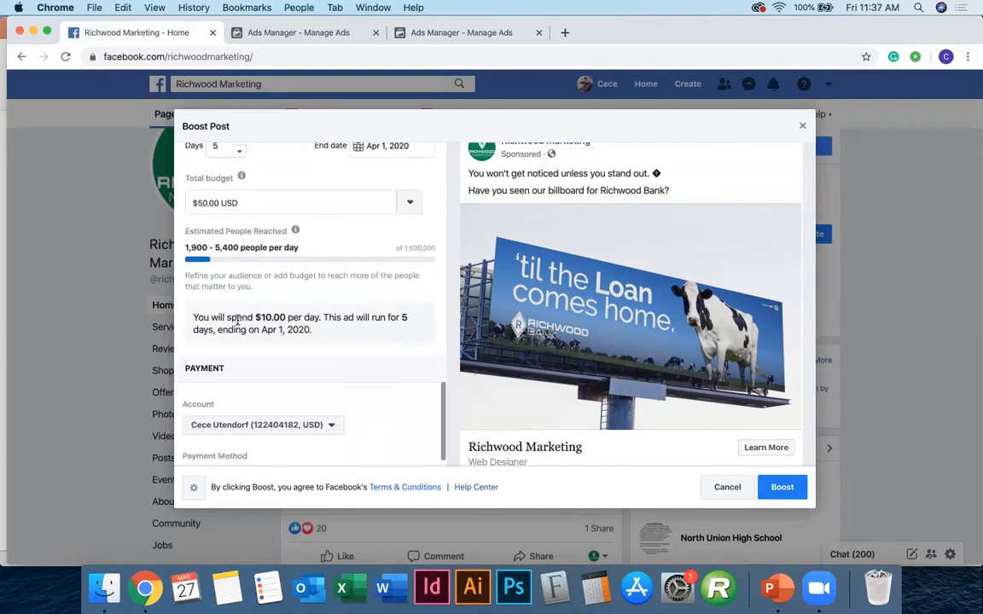
pyautogui.moveTo(208, 315); pyautogui.dragTo(335, 337)
pyautogui.click(334, 338)
pyautogui.scroll(-1, 333, 340)
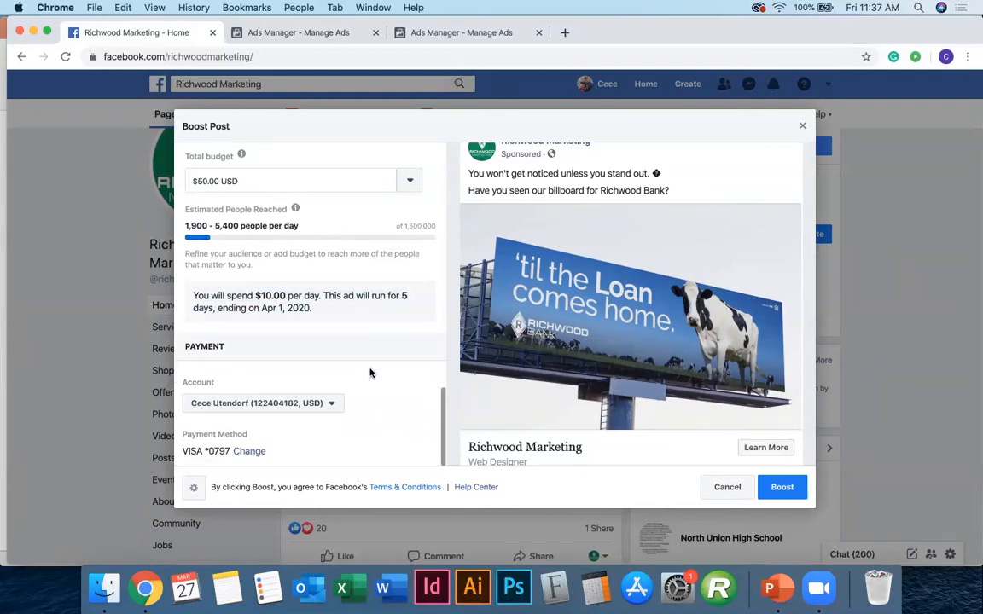
# Step: Set the boost's payment account to Richwood Bank and review its Facebook Pixel tracking and payment method
pyautogui.click(324, 405)
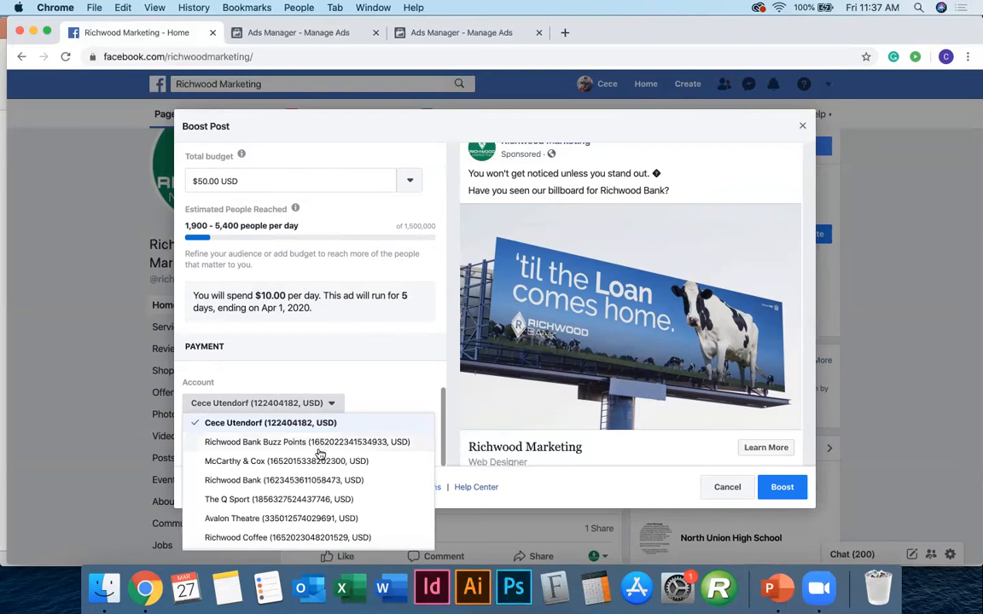
pyautogui.scroll(-2, 315, 478)
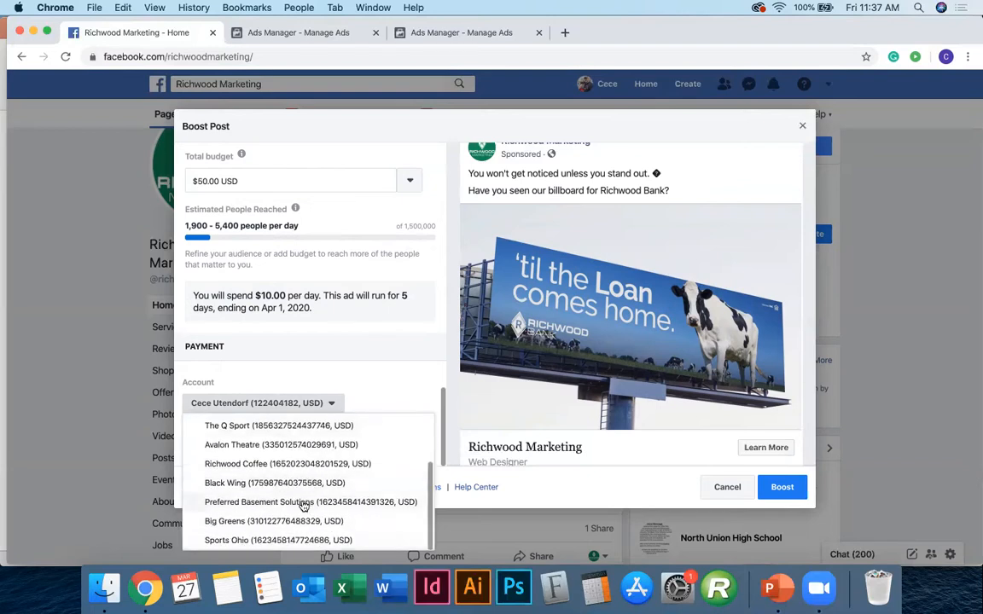
pyautogui.scroll(3, 303, 486)
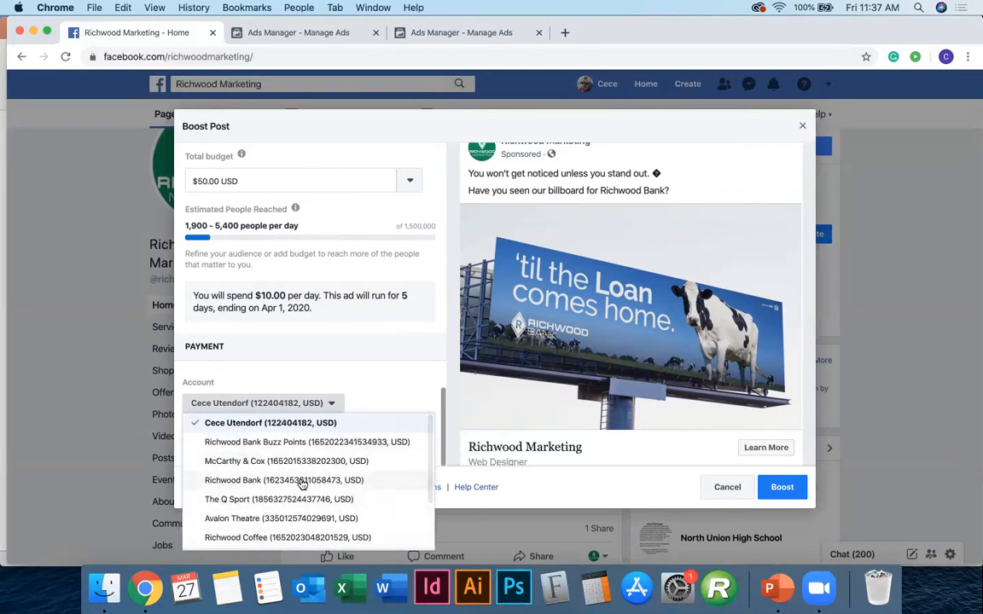
pyautogui.click(298, 481)
pyautogui.scroll(-2, 379, 433)
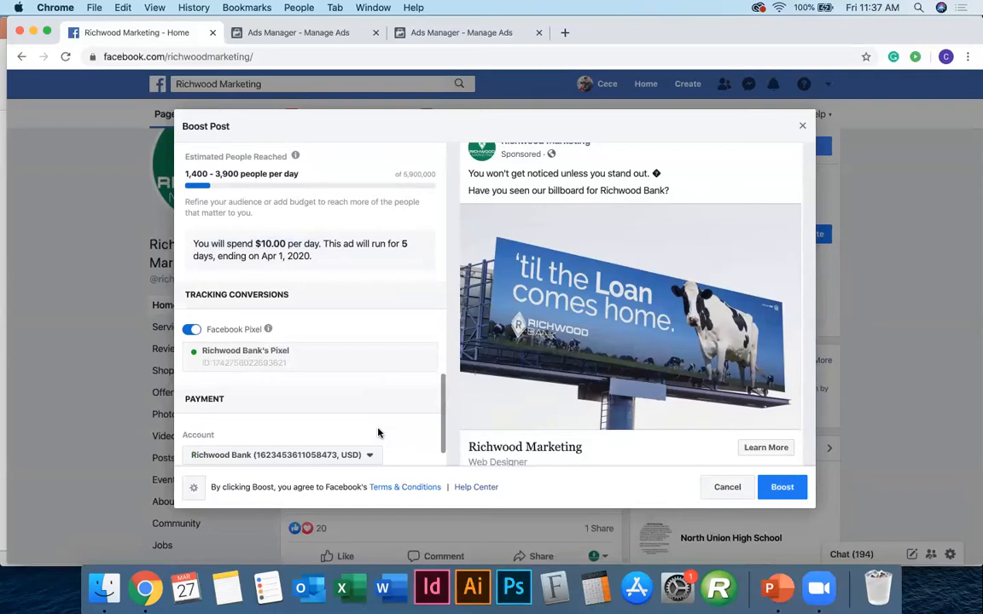
pyautogui.scroll(-1, 365, 388)
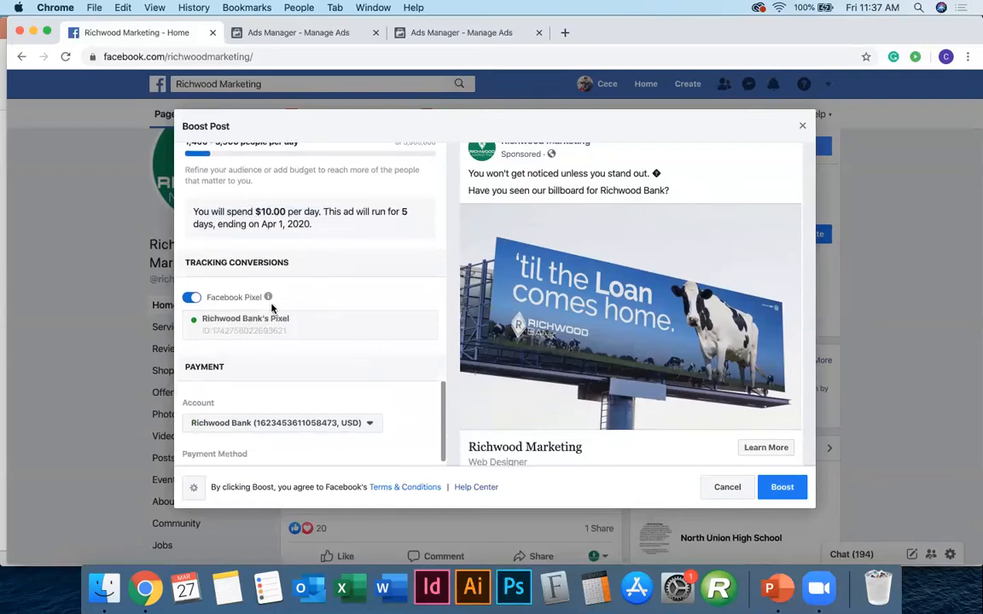
pyautogui.scroll(-1, 432, 442)
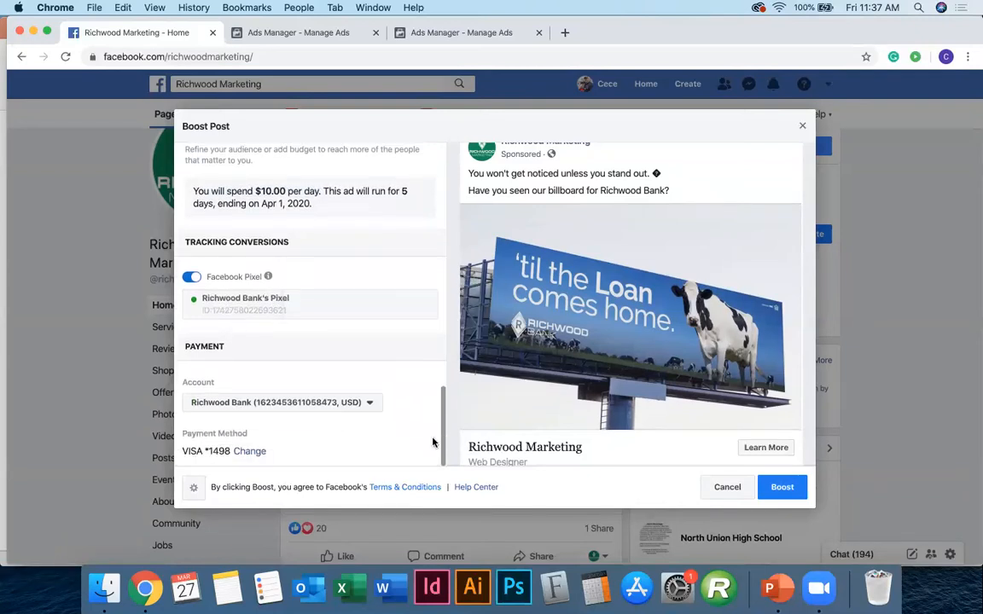
pyautogui.scroll(2, 350, 438)
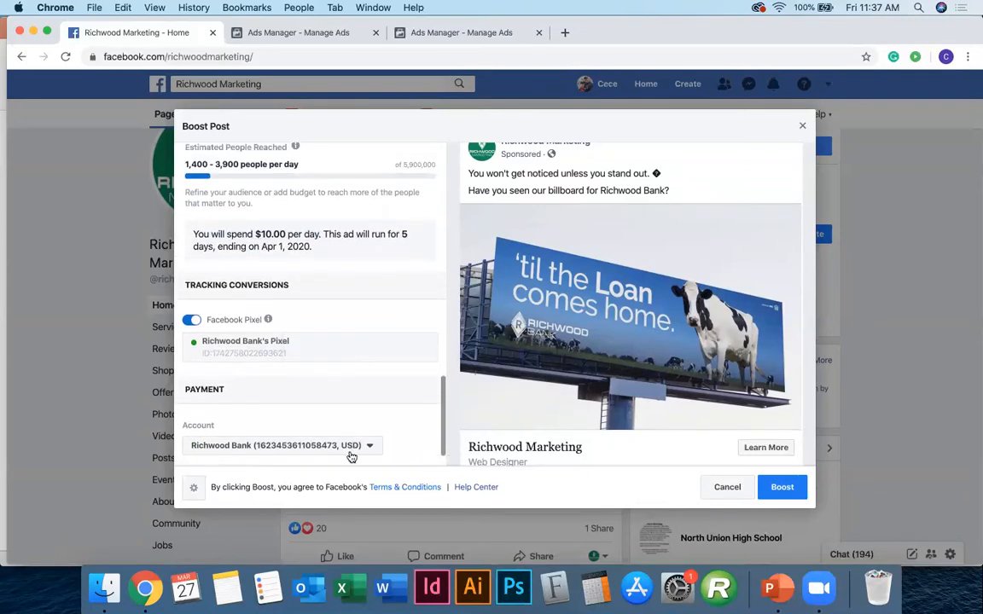
pyautogui.scroll(-1, 350, 458)
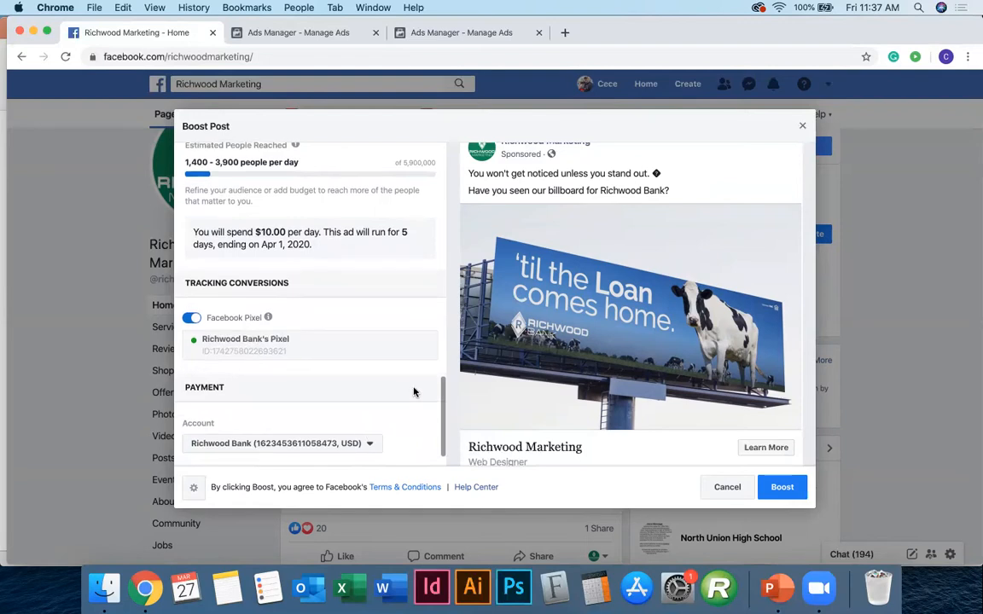
pyautogui.scroll(-1, 371, 406)
pyautogui.scroll(1, 372, 407)
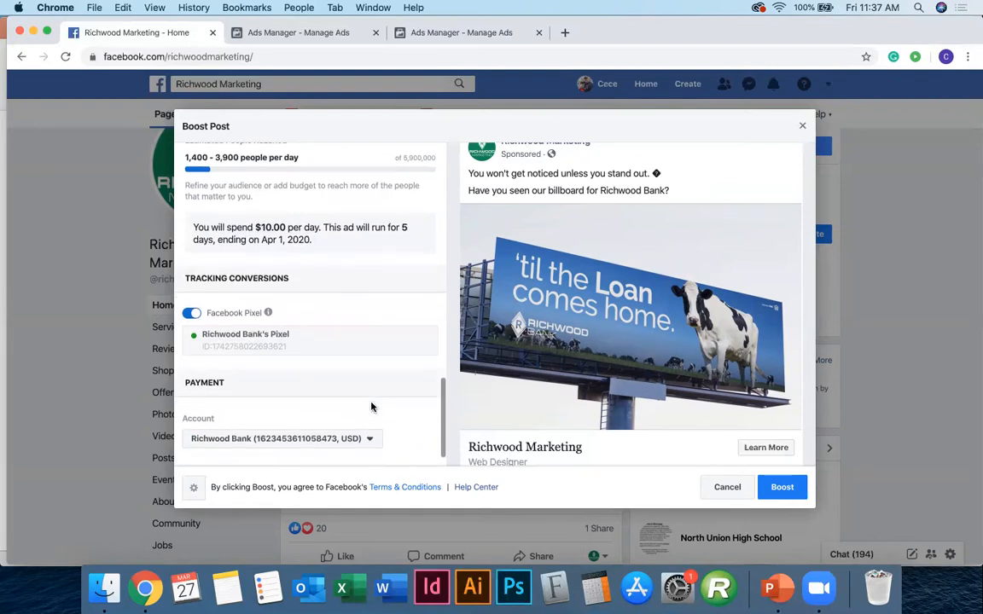
# Step: Check the boosted post's ad preview in the Mobile News Feed and Instagram formats
pyautogui.scroll(-2, 553, 417)
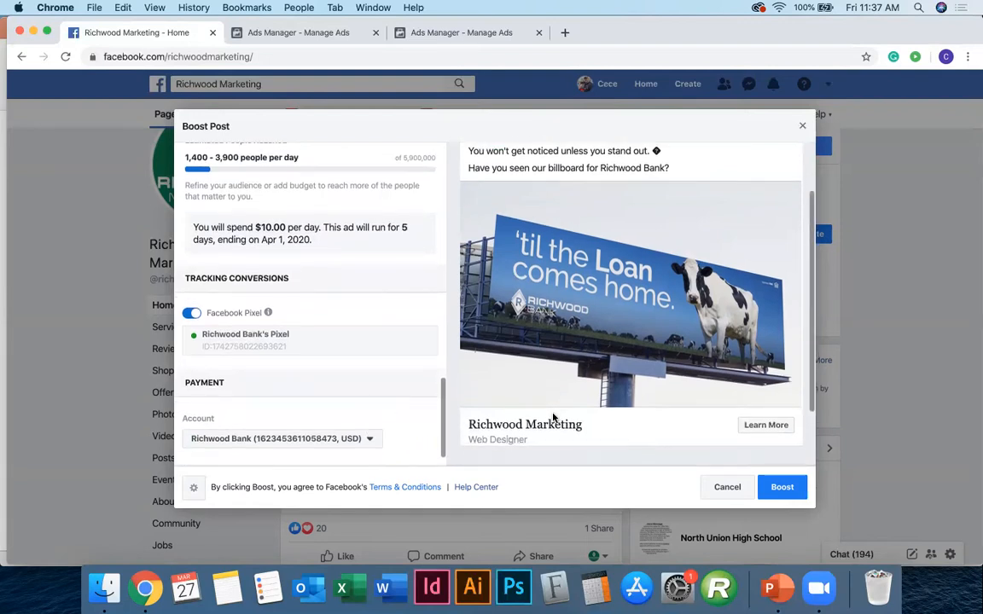
pyautogui.scroll(3, 553, 417)
pyautogui.scroll(-2, 587, 290)
pyautogui.scroll(2, 519, 189)
pyautogui.click(570, 162)
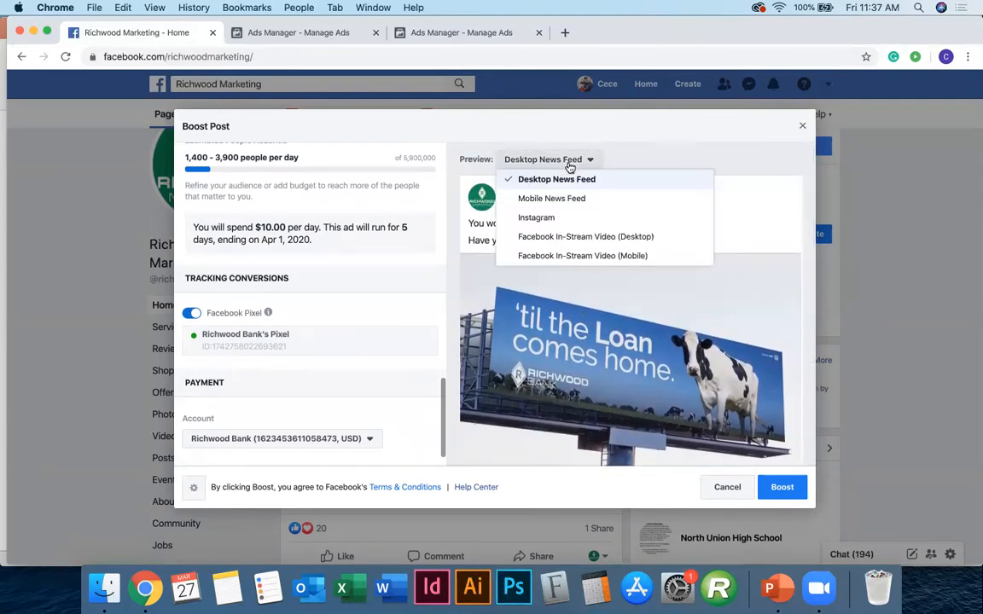
pyautogui.click(562, 200)
pyautogui.click(573, 161)
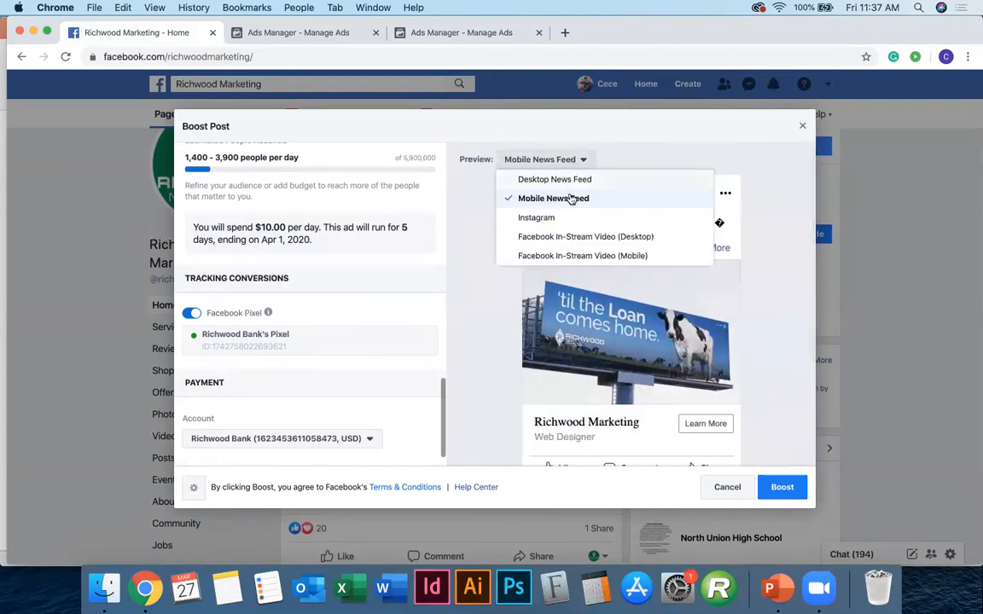
pyautogui.click(546, 217)
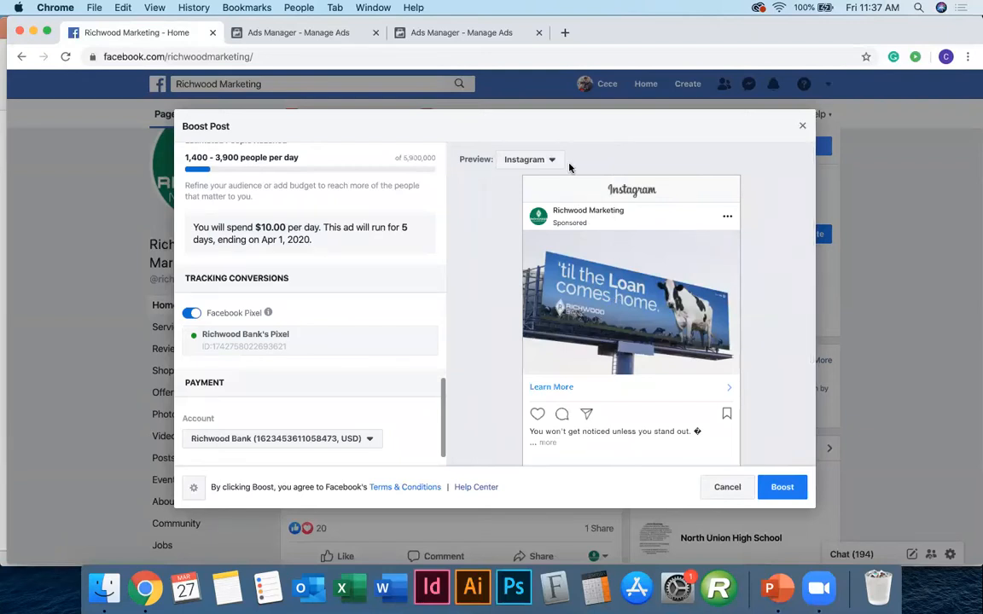
# Step: Preview the ad as Facebook In-Stream Video for desktop and mobile, and return the preview to Desktop News Feed
pyautogui.click(537, 162)
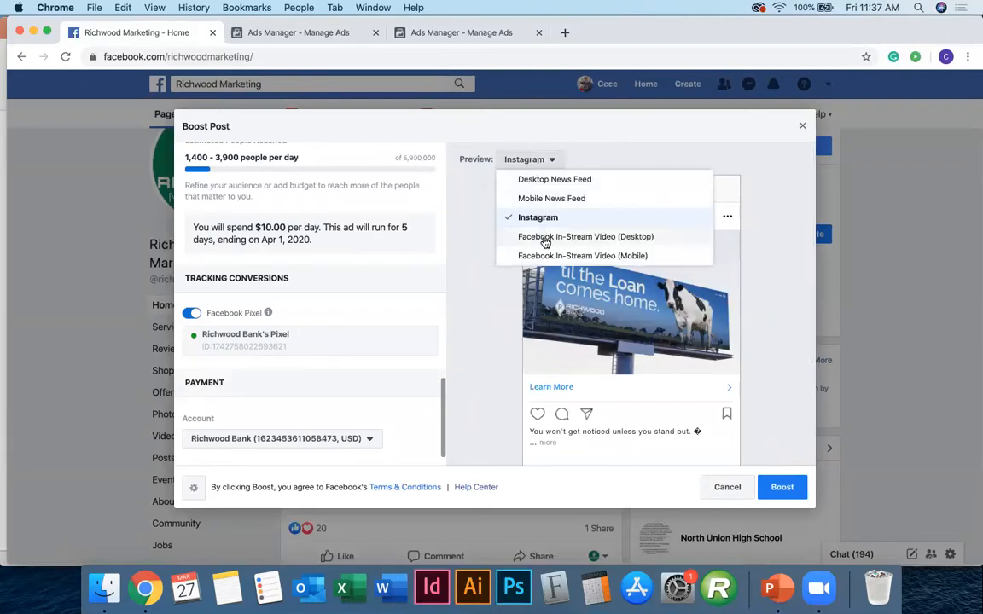
pyautogui.click(530, 181)
pyautogui.click(574, 157)
pyautogui.click(559, 236)
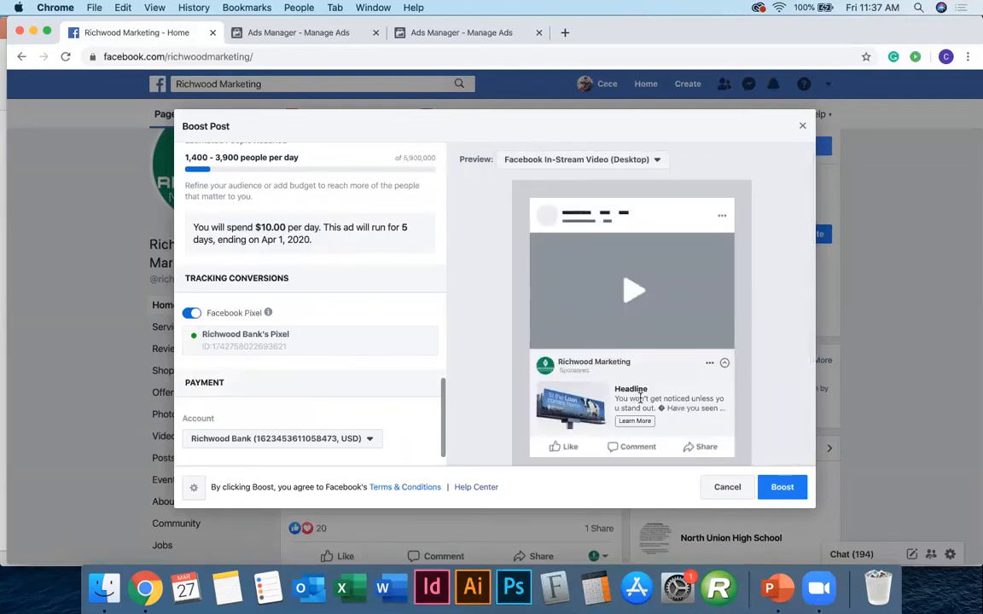
pyautogui.click(564, 160)
pyautogui.click(566, 256)
pyautogui.click(573, 162)
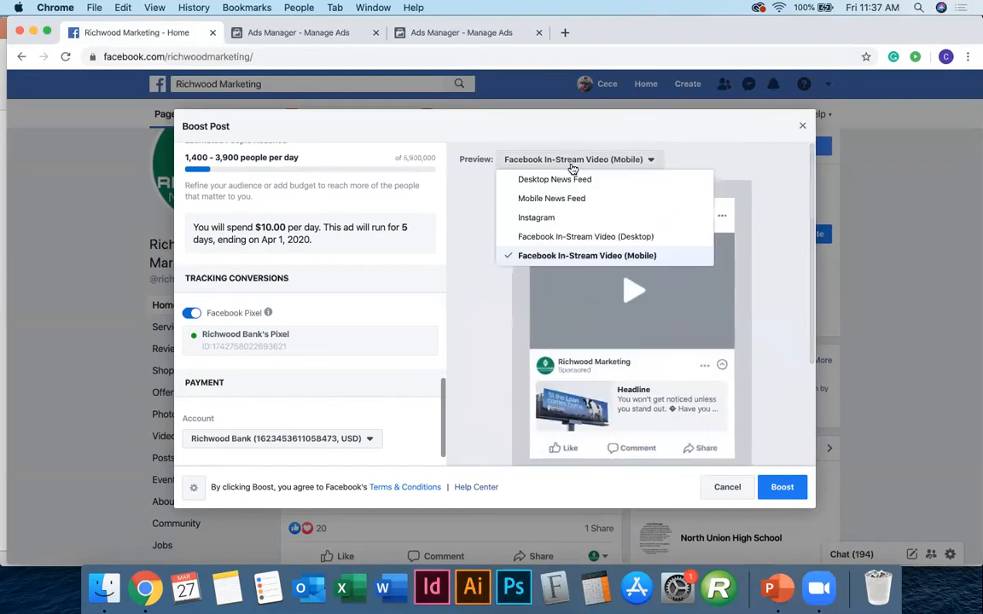
pyautogui.click(566, 180)
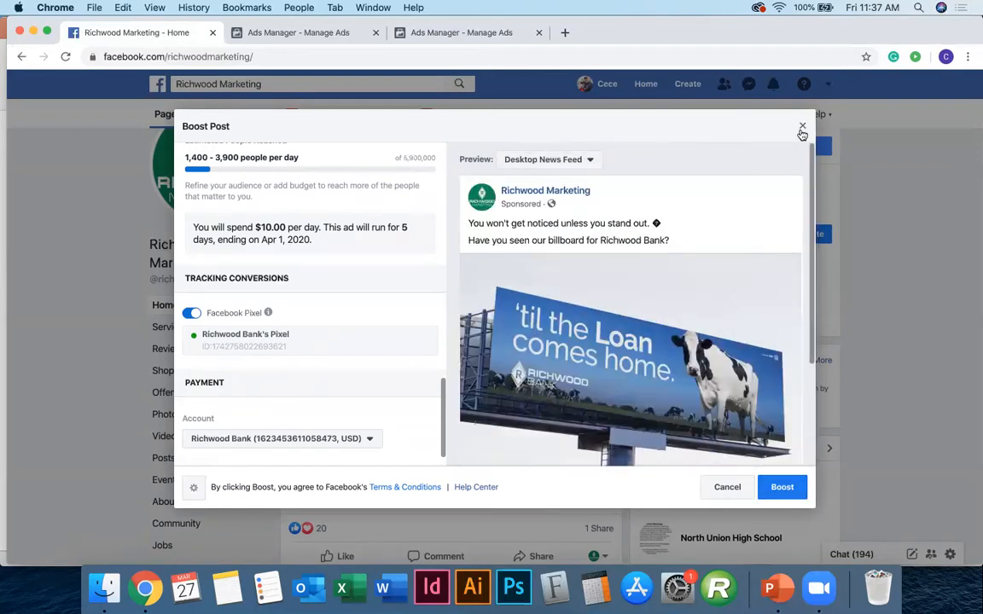
# Step: Close the boost setup and cancel the ad without saving a draft
pyautogui.scroll(3, 441, 289)
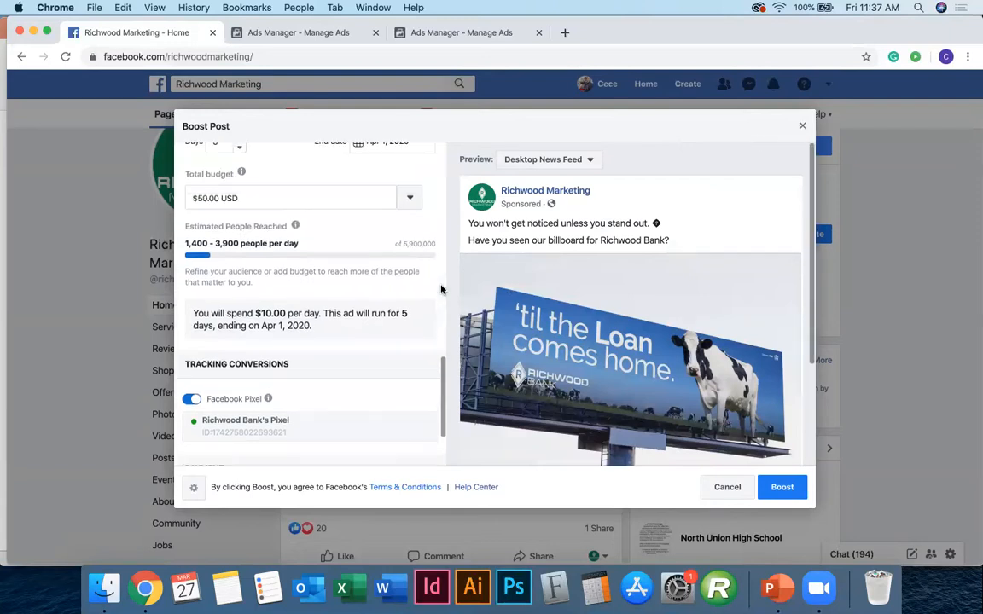
pyautogui.click(802, 128)
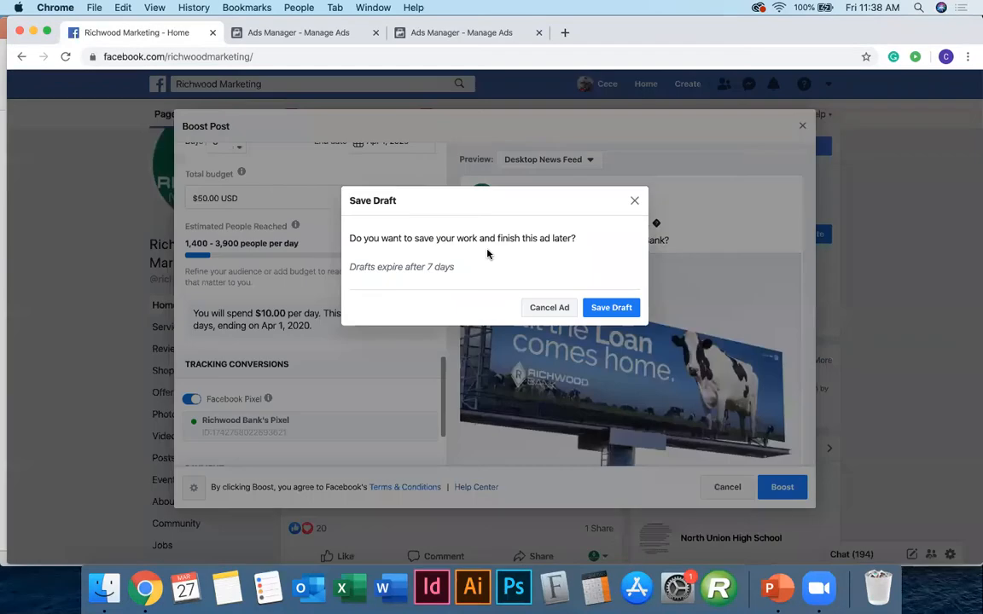
pyautogui.click(544, 308)
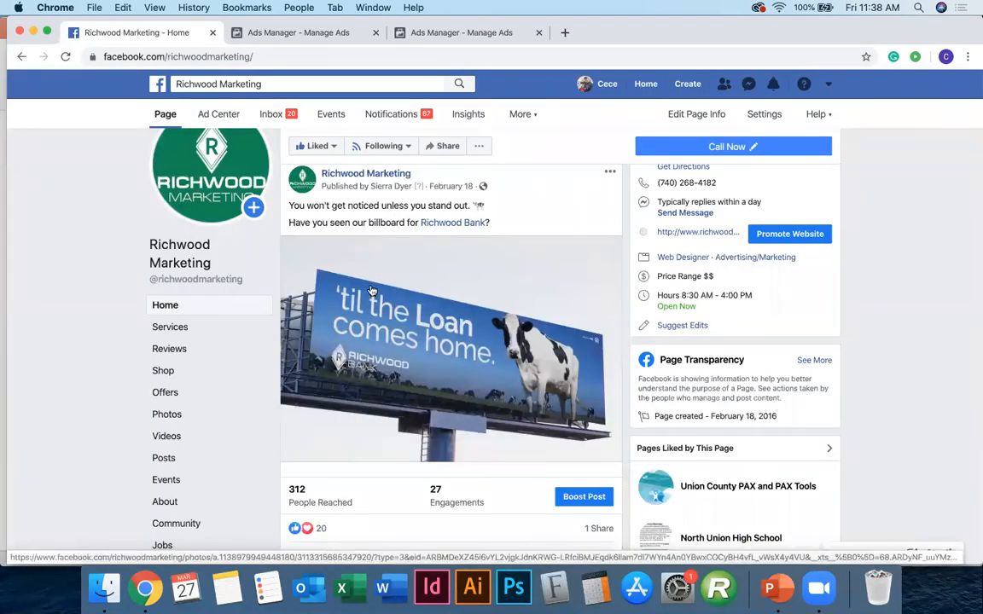
# Step: Switch to PowerPoint, play the presentation from the "Boosting a post" slide and advance to "What content should you boost?"
pyautogui.hotkey('ctrl', 'Up')
pyautogui.click(514, 66)
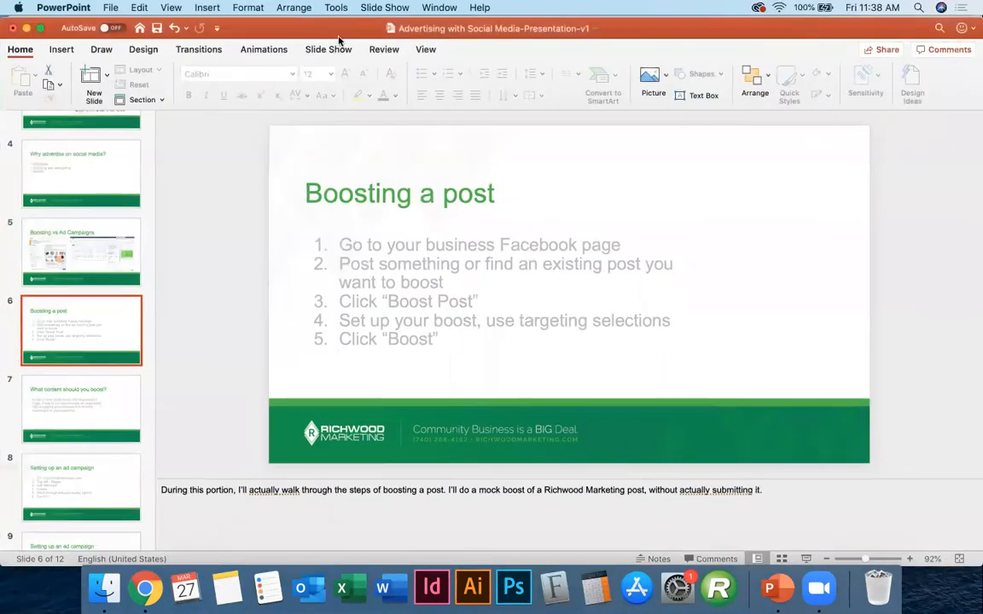
pyautogui.click(406, 7)
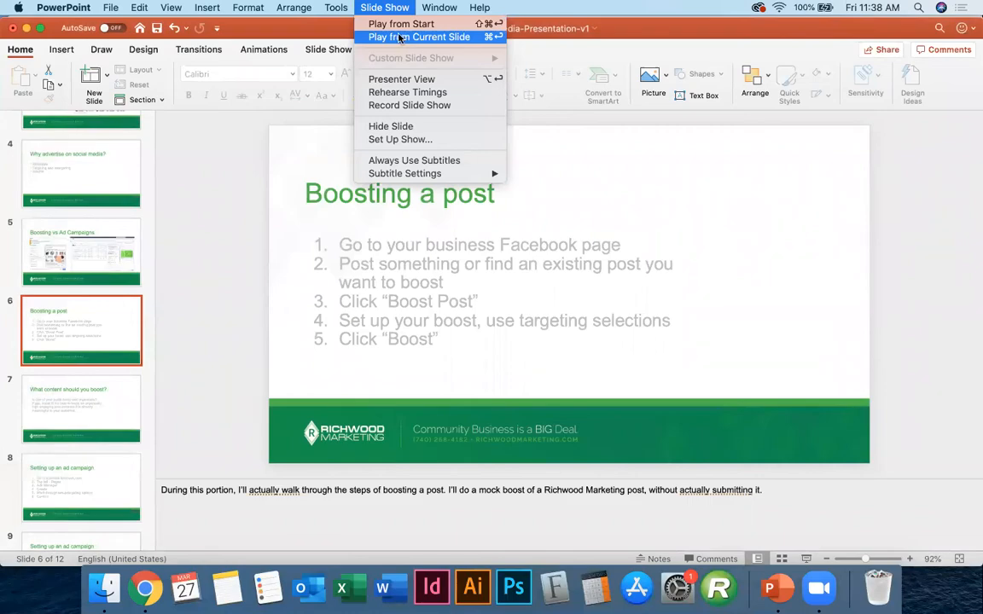
pyautogui.click(400, 38)
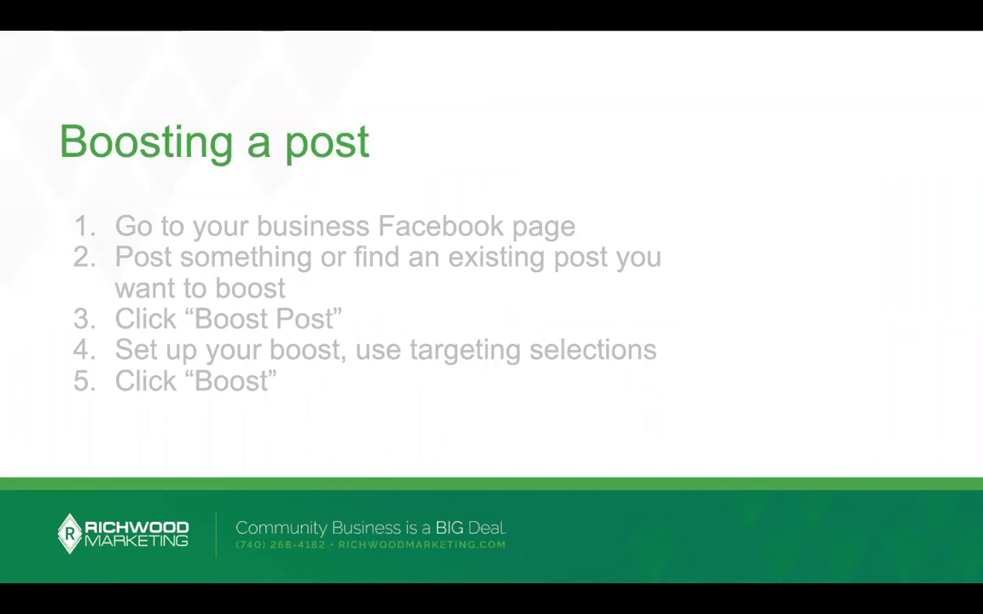
pyautogui.press('Right')
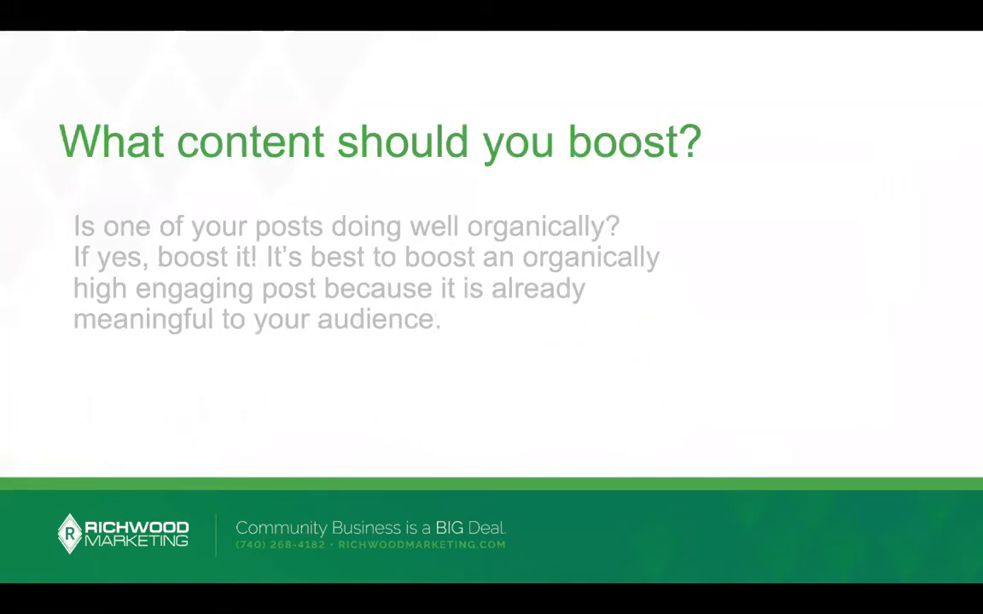
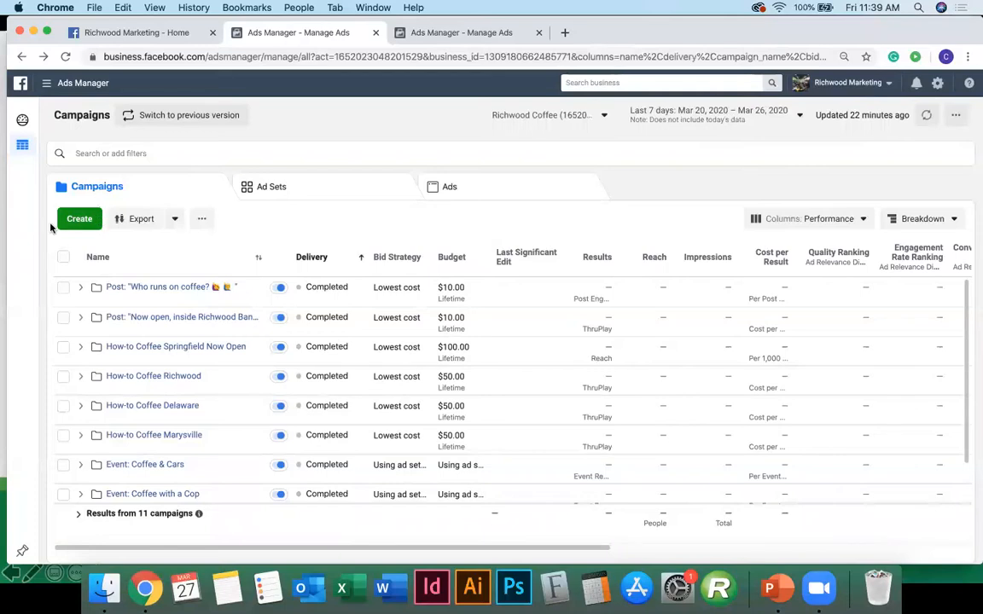
# Step: Switch to the Ads Manager page for creating a new Richwood Coffee campaign
pyautogui.click(469, 36)
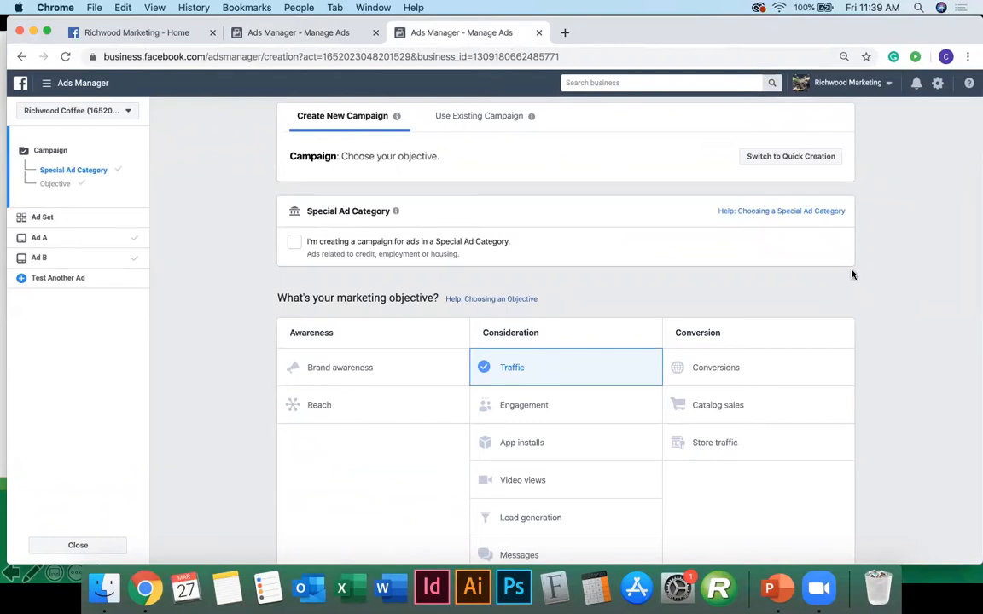
# Step: Review the marketing objectives available for the new campaign across Awareness, Consideration and Conversion
pyautogui.scroll(-2, 836, 324)
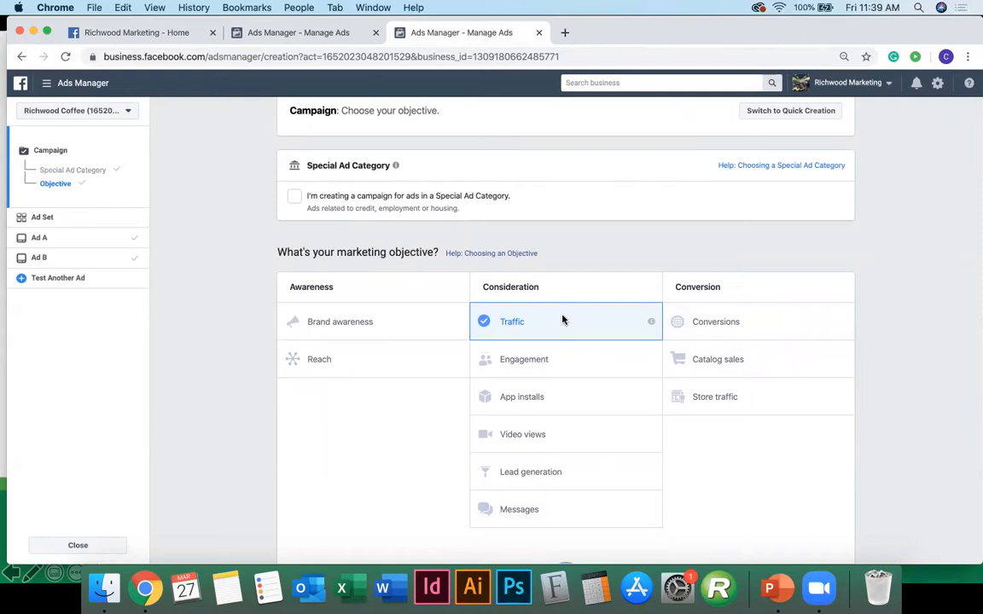
pyautogui.scroll(-1, 564, 320)
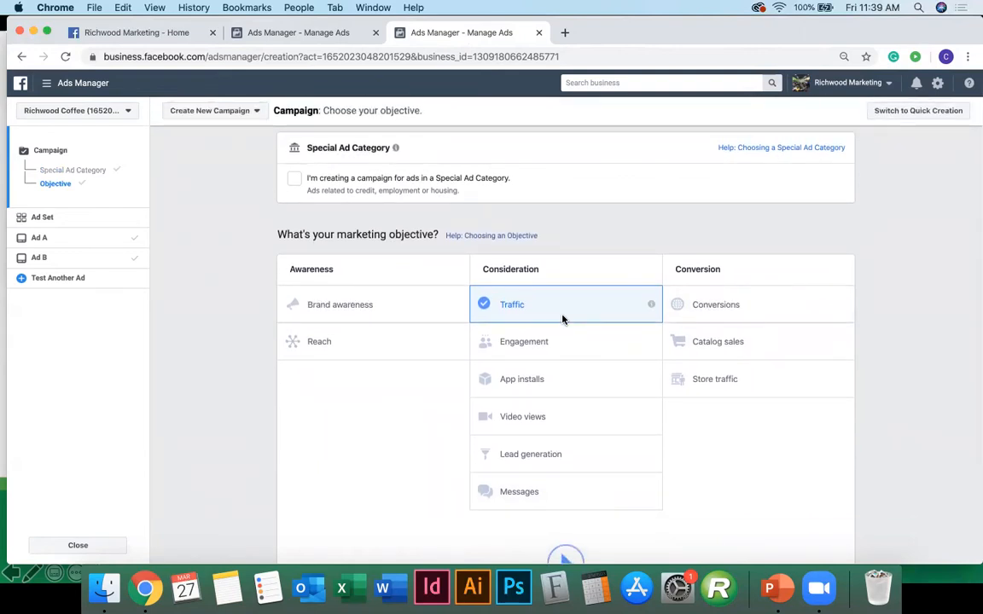
pyautogui.scroll(-1, 562, 319)
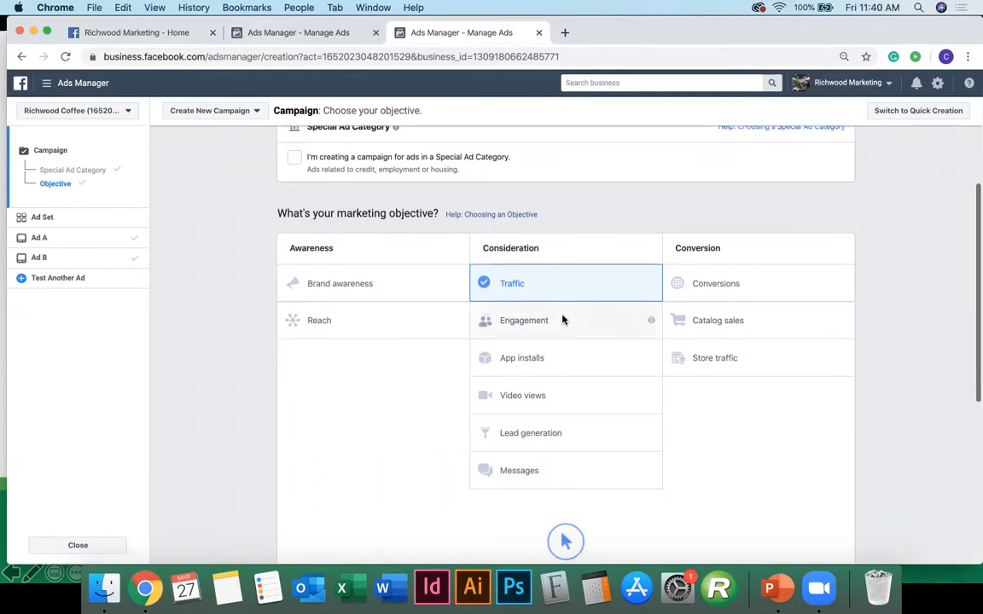
pyautogui.scroll(-1, 562, 319)
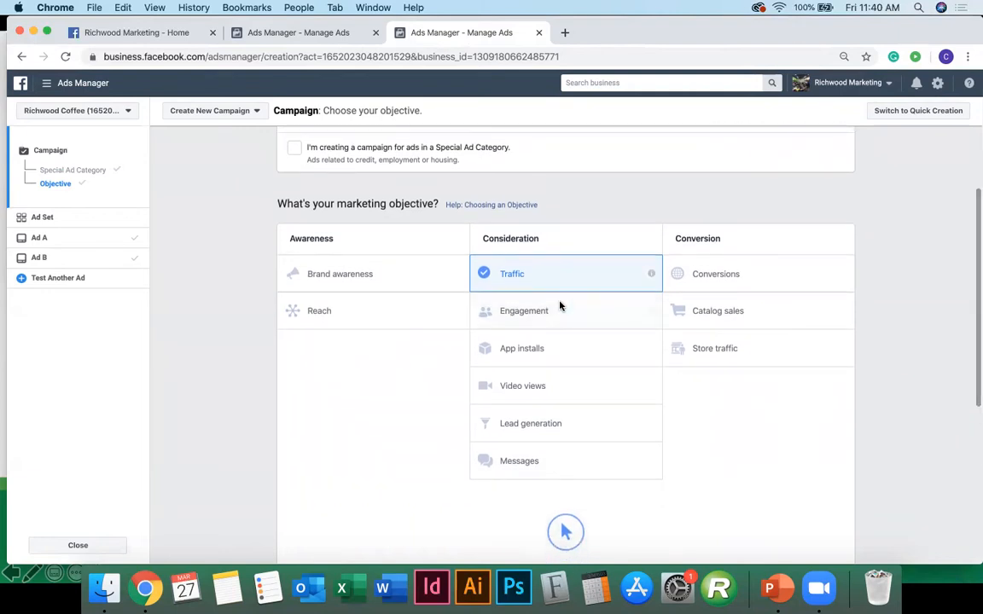
pyautogui.moveTo(458, 274)
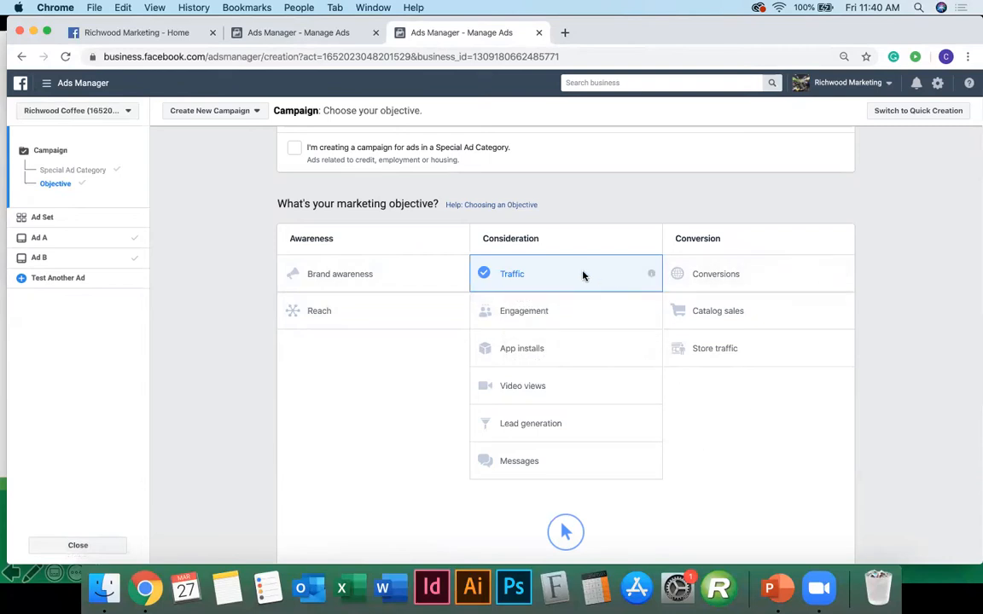
# Step: Review the Traffic campaign's name and split test settings, including the list of variables that can be tested
pyautogui.scroll(-5, 623, 447)
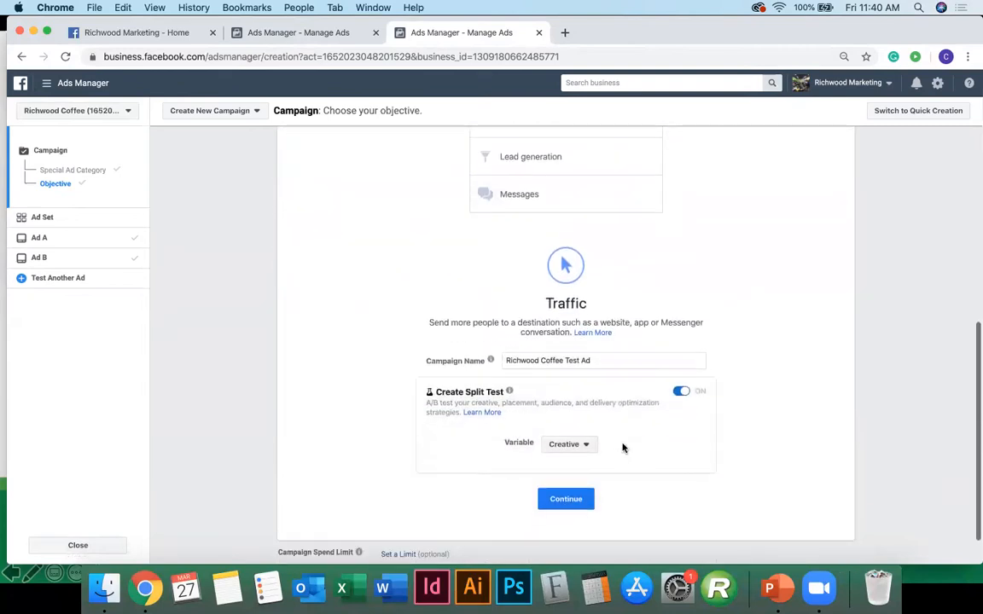
pyautogui.scroll(-1, 623, 448)
pyautogui.scroll(-1, 623, 448)
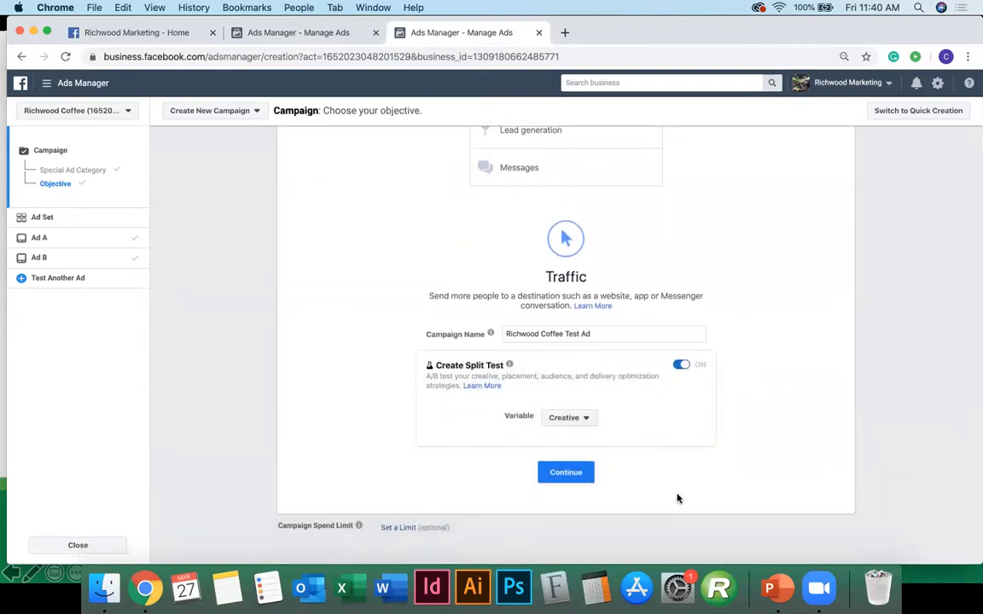
pyautogui.scroll(-2, 671, 471)
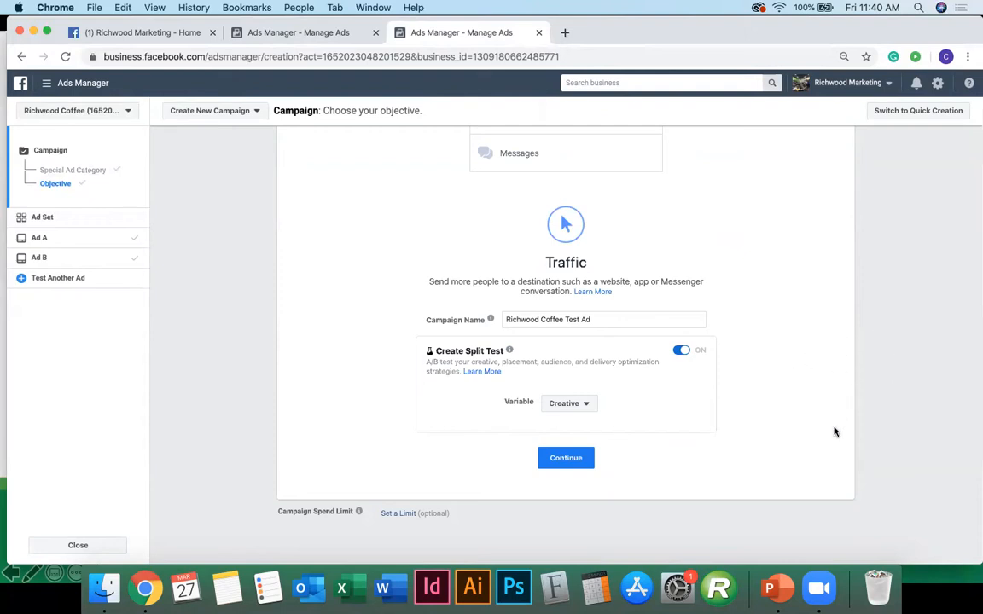
pyautogui.scroll(-1, 833, 431)
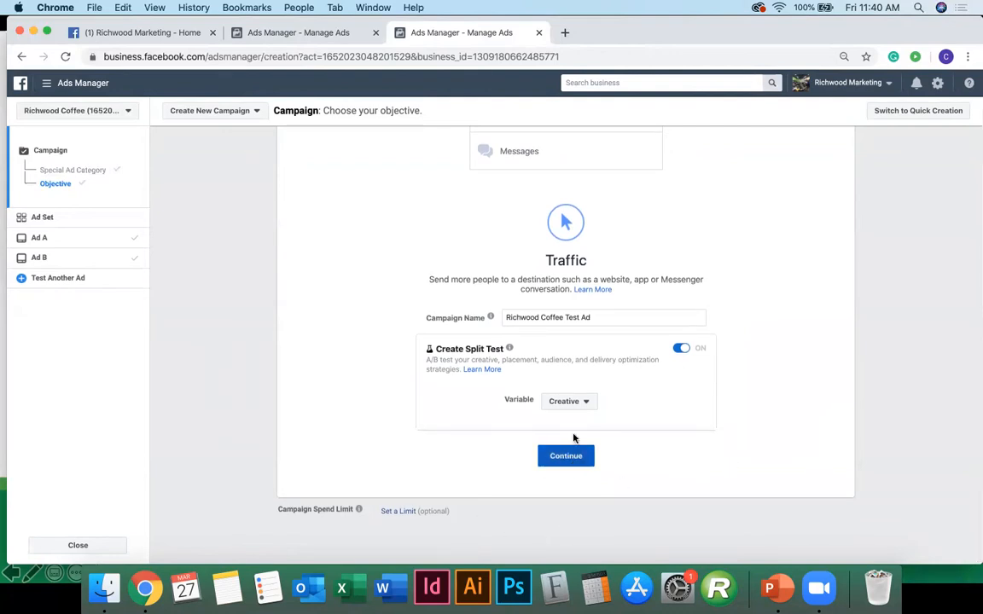
pyautogui.click(570, 401)
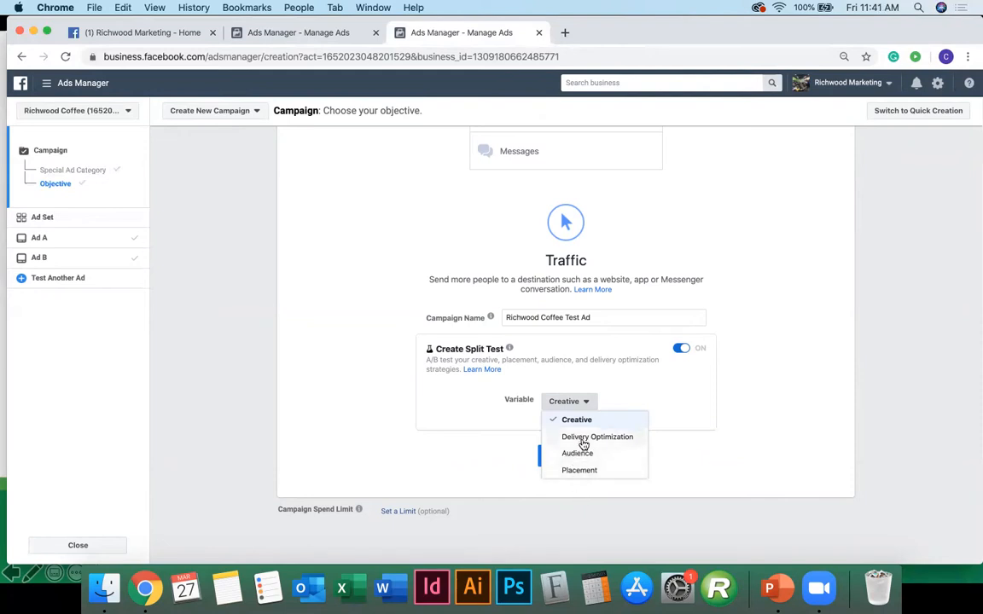
pyautogui.click(686, 473)
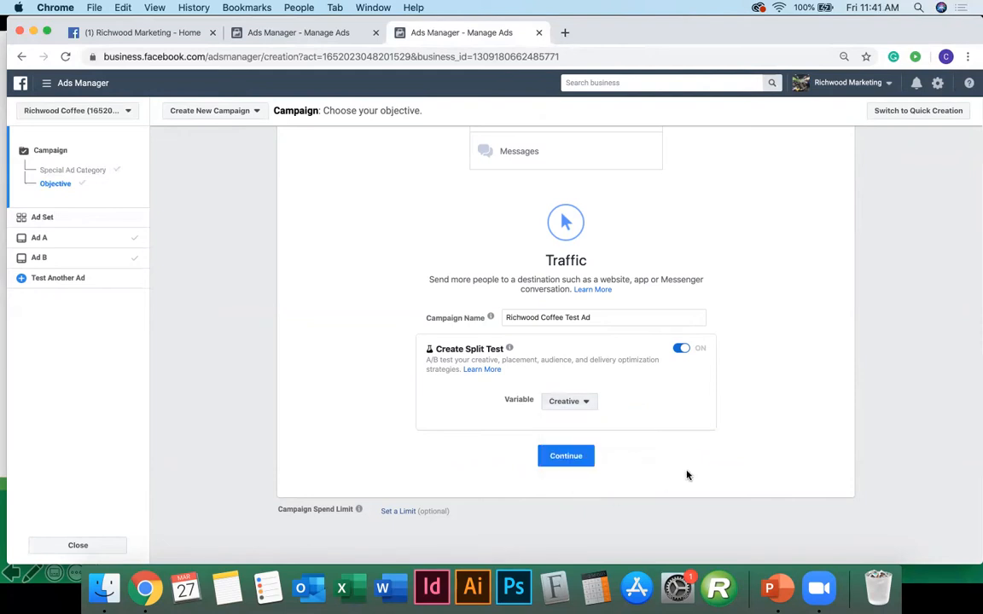
# Step: Continue to the split test ad set setup and review its traffic destination, offer and variable options
pyautogui.click(575, 456)
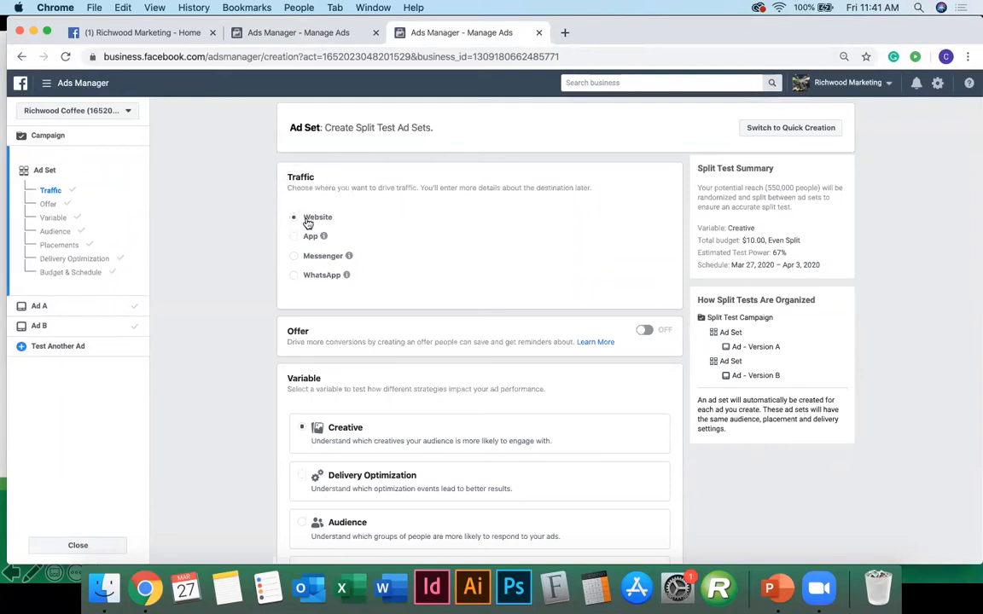
pyautogui.scroll(-2, 439, 294)
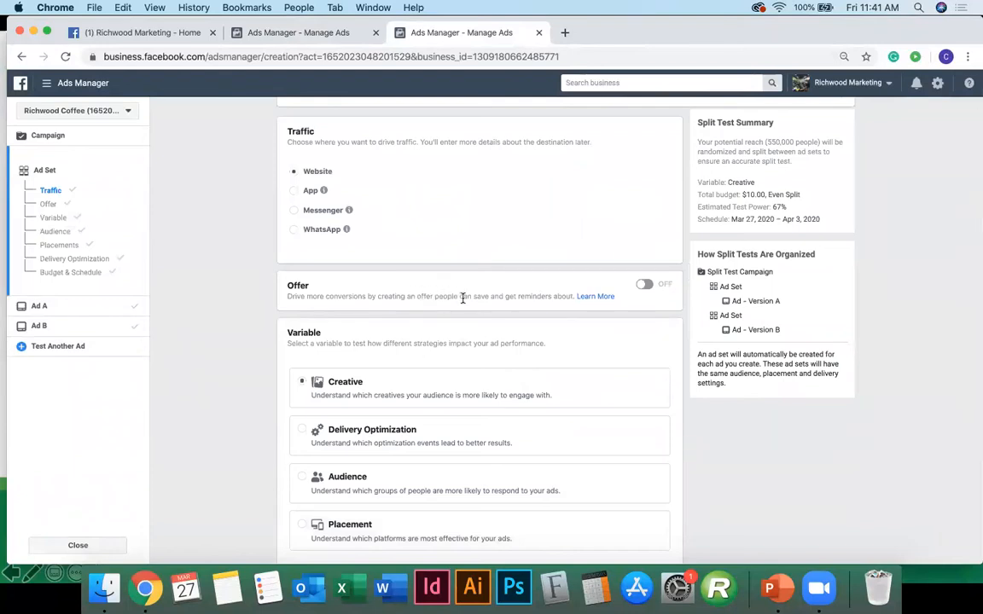
pyautogui.scroll(-3, 505, 304)
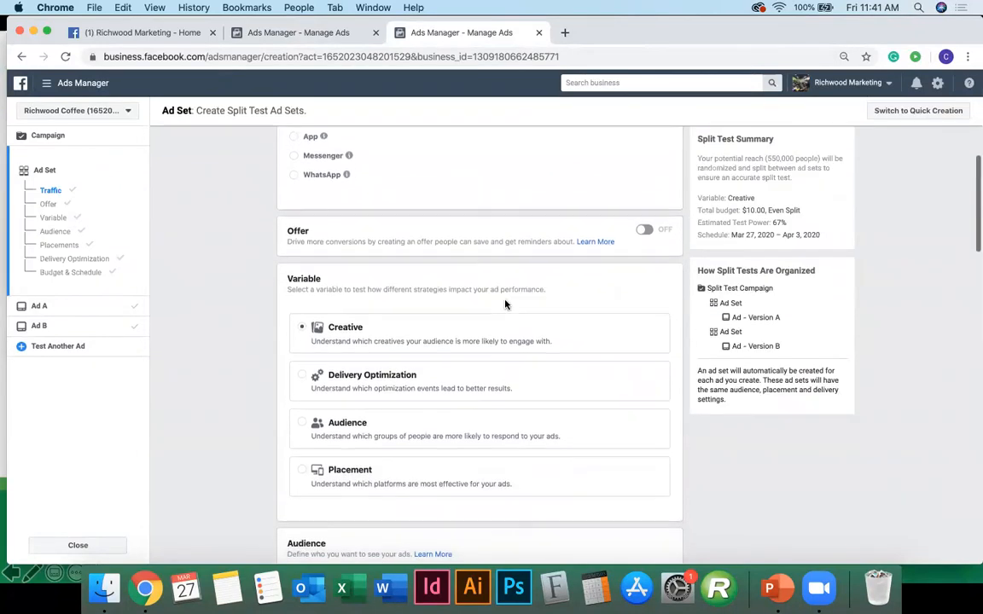
pyautogui.scroll(-2, 505, 304)
pyautogui.scroll(-1, 393, 254)
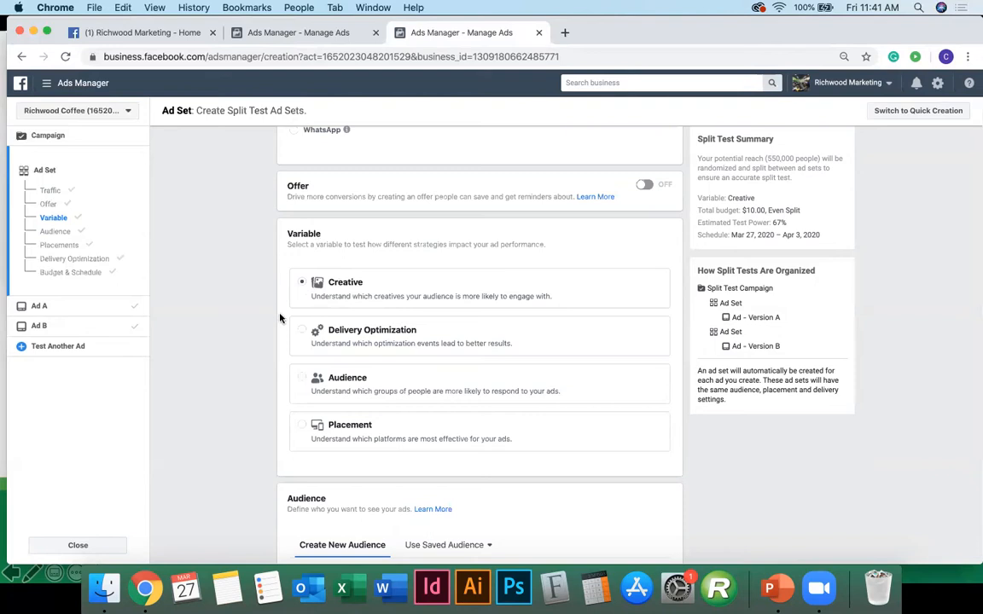
# Step: Examine the ad set's Audience section and view the details of the saved audience Coffee People without applying it
pyautogui.scroll(-2, 281, 316)
pyautogui.scroll(-3, 284, 330)
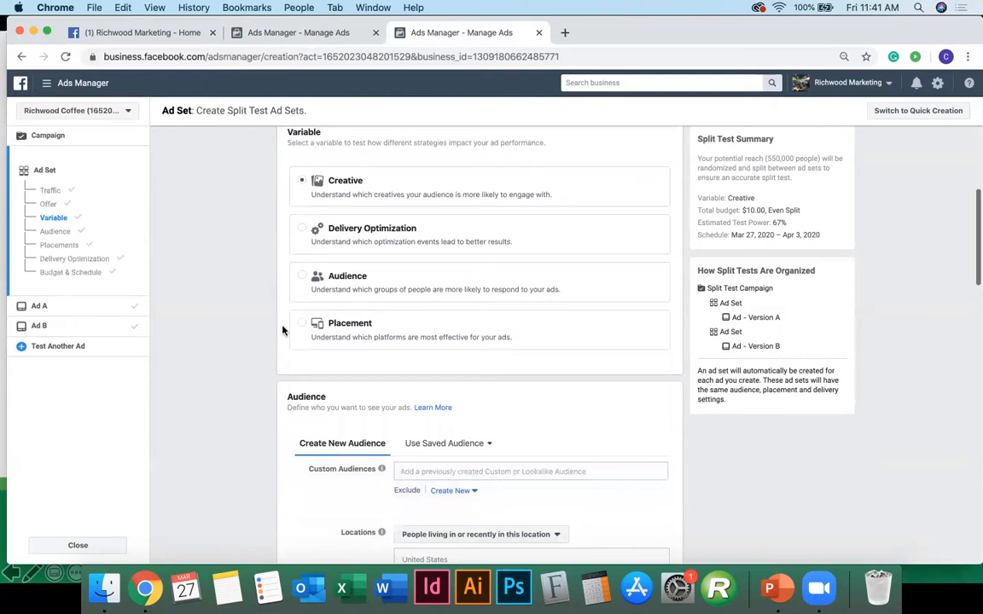
pyautogui.scroll(-4, 278, 358)
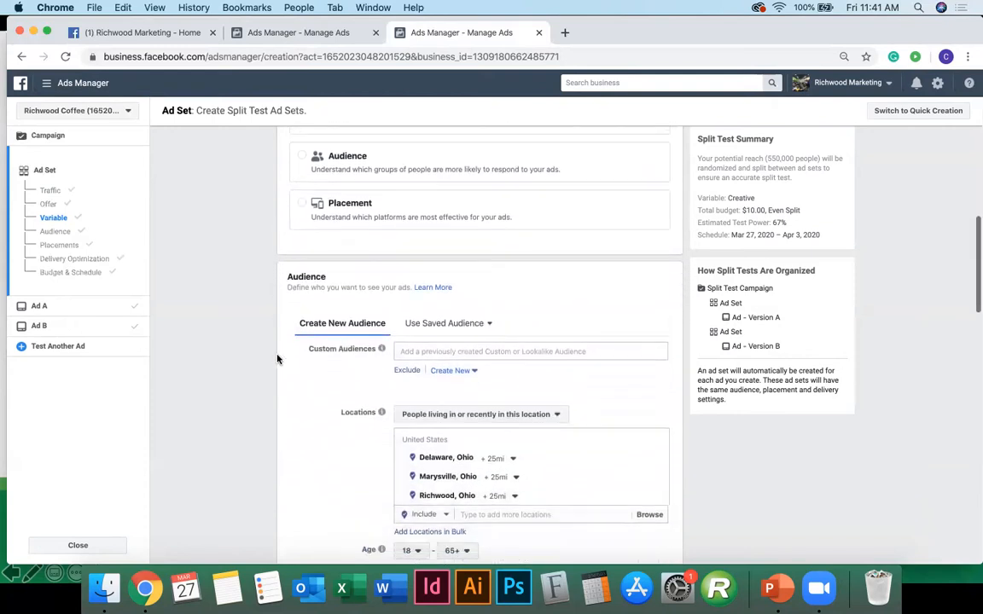
pyautogui.scroll(-1, 298, 401)
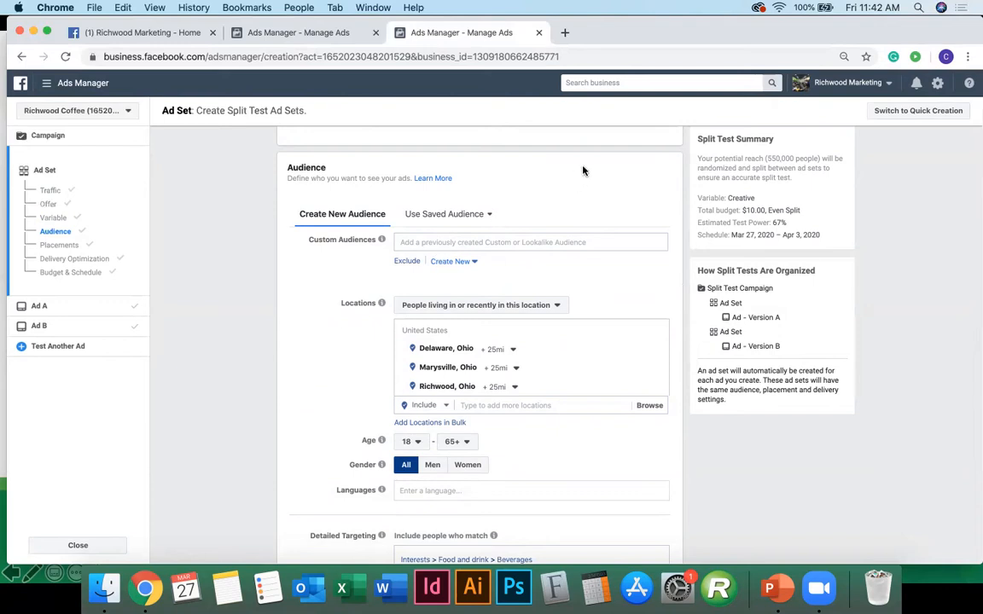
pyautogui.click(490, 215)
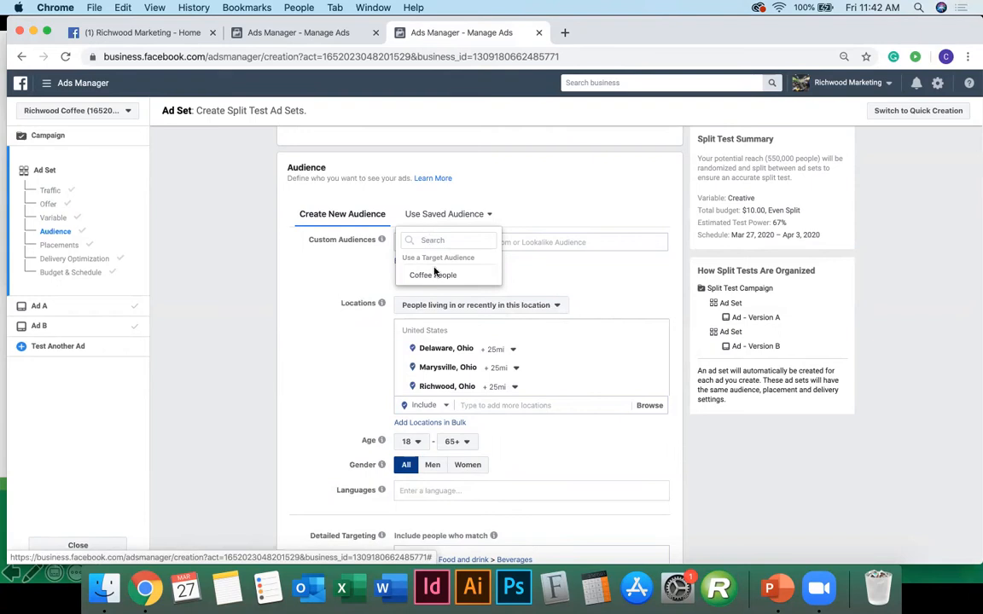
pyautogui.moveTo(436, 275)
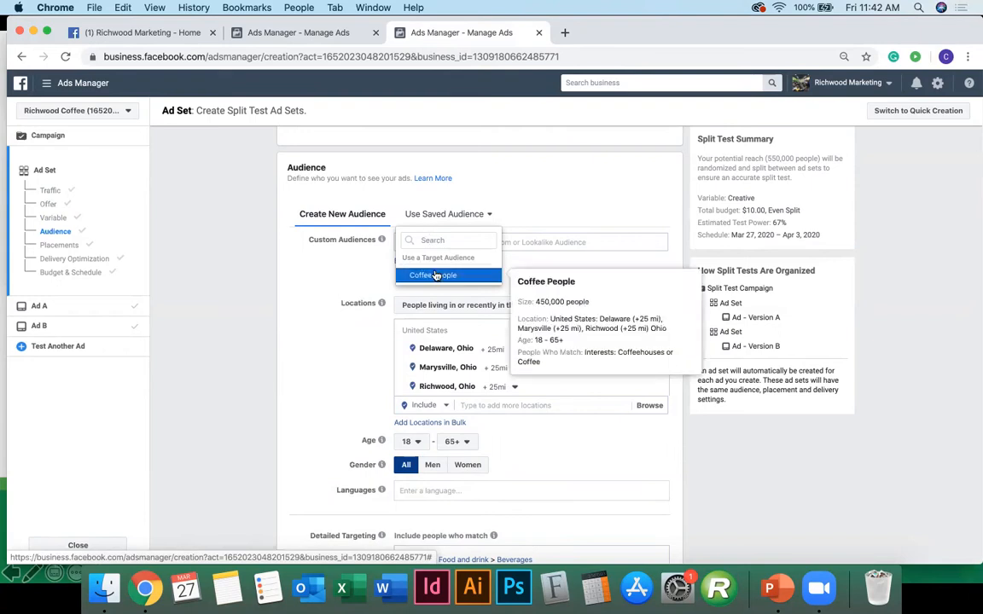
pyautogui.click(301, 287)
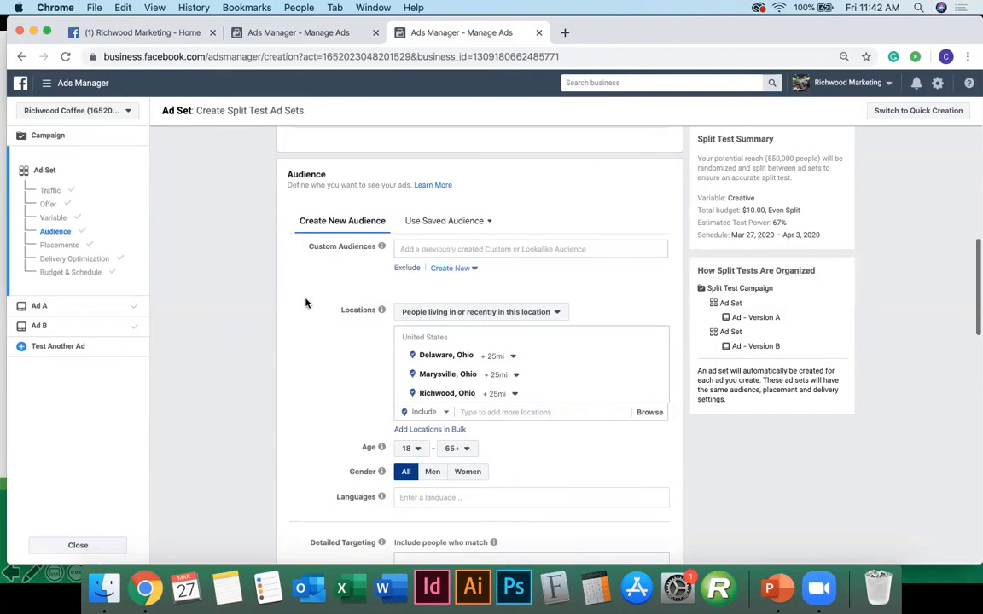
pyautogui.scroll(1, 316, 307)
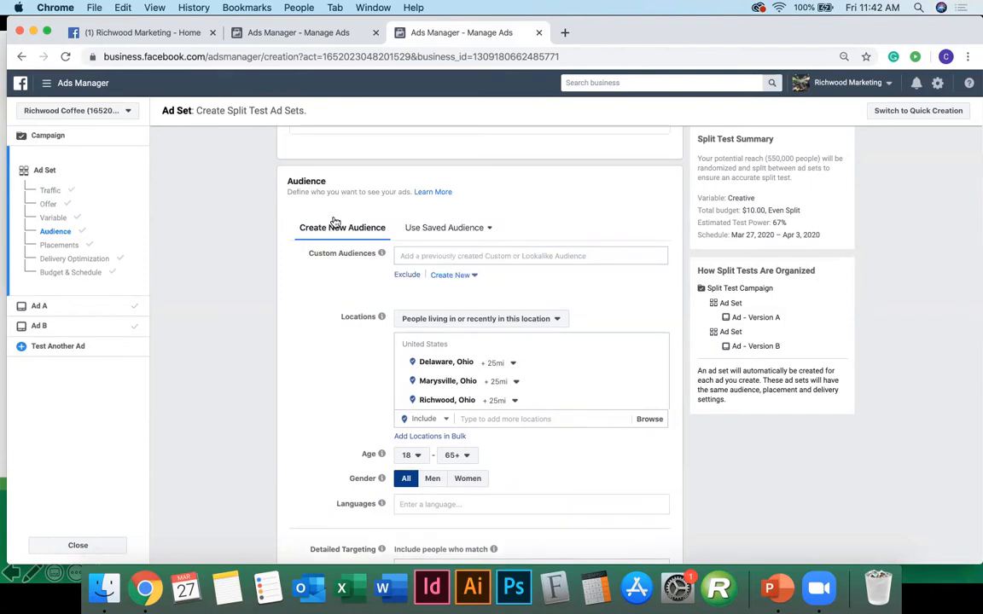
# Step: View the location targeting choices for people living in, recently in or traveling in the audience's Ohio locations
pyautogui.scroll(-2, 382, 292)
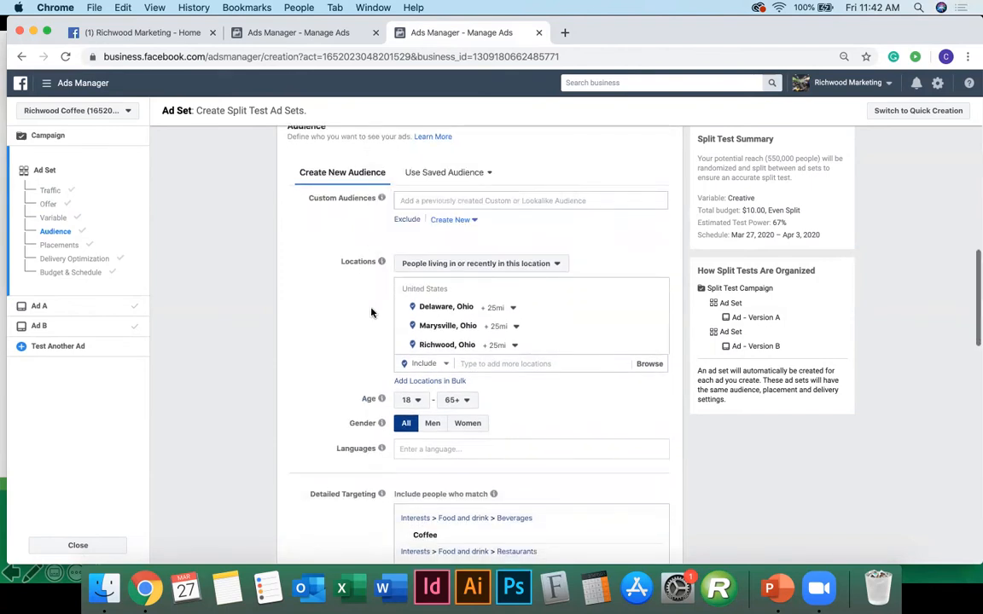
pyautogui.scroll(-2, 373, 295)
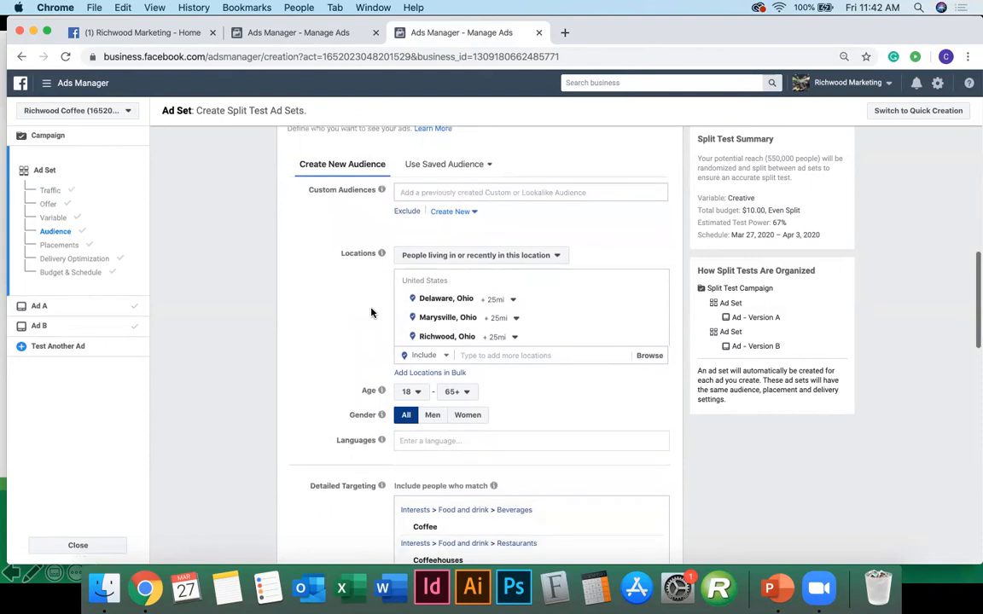
pyautogui.click(412, 246)
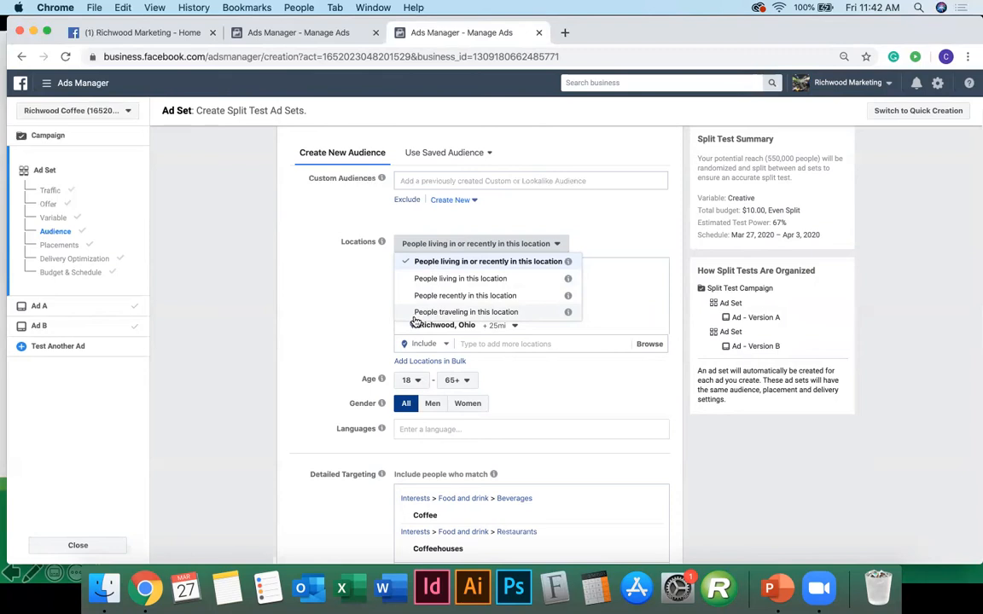
pyautogui.click(339, 316)
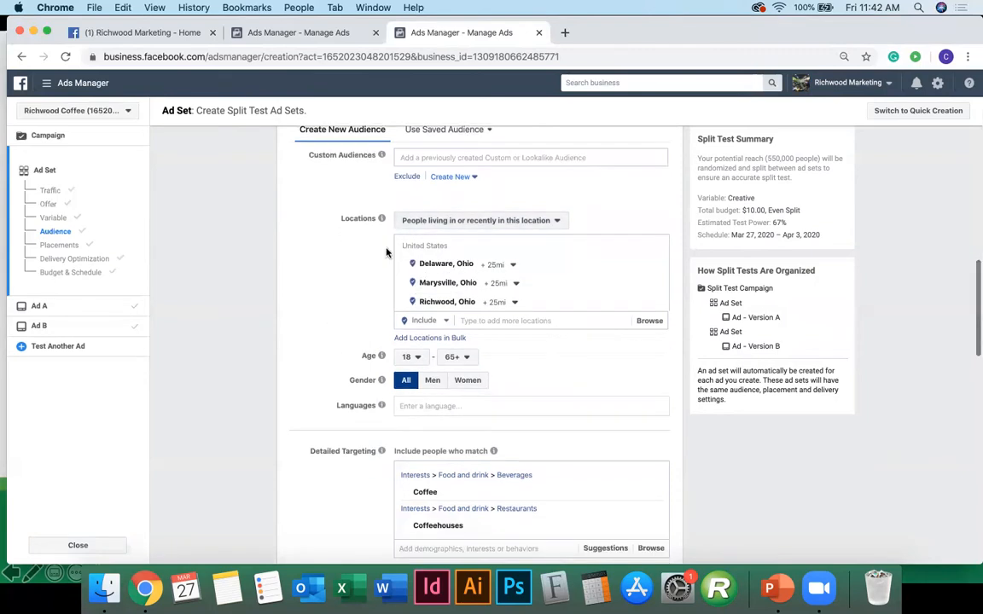
pyautogui.scroll(1, 449, 290)
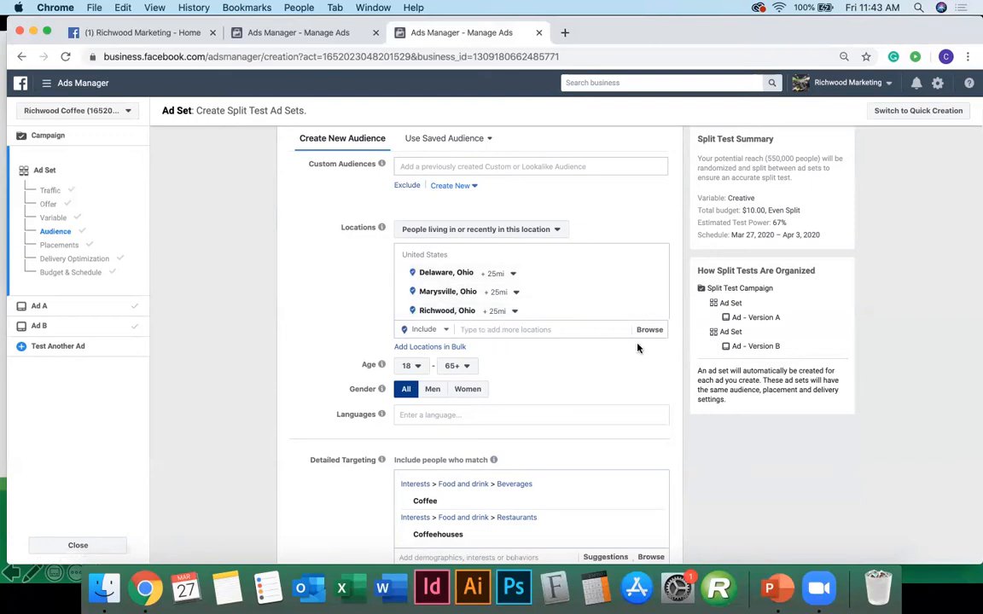
# Step: Review the audience's age, gender and language settings and the details of its Coffee and Coffeehouses interests
pyautogui.scroll(-3, 563, 375)
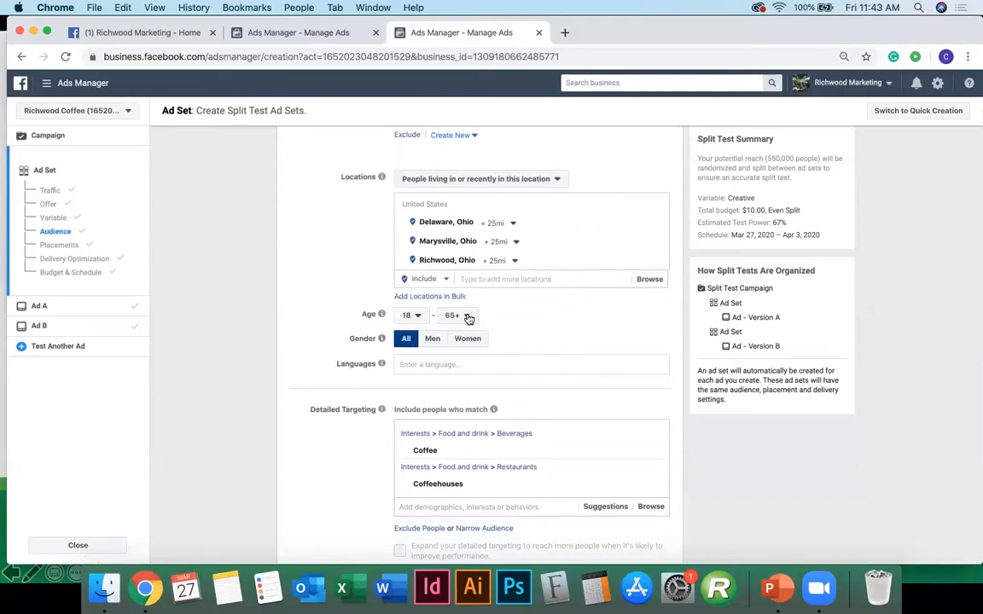
pyautogui.scroll(-2, 513, 341)
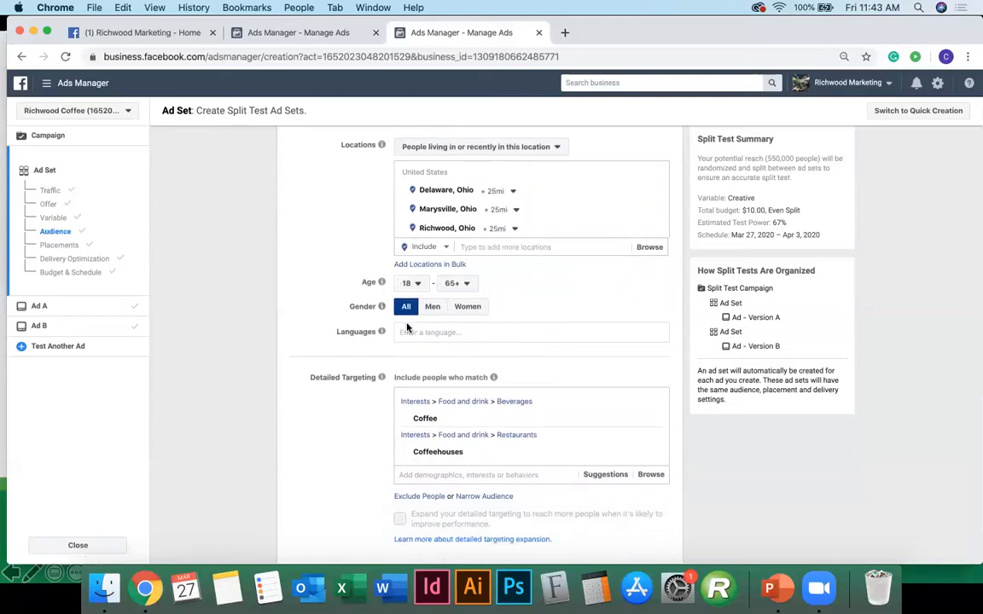
pyautogui.scroll(-1, 351, 374)
pyautogui.scroll(-2, 346, 365)
pyautogui.scroll(-2, 346, 362)
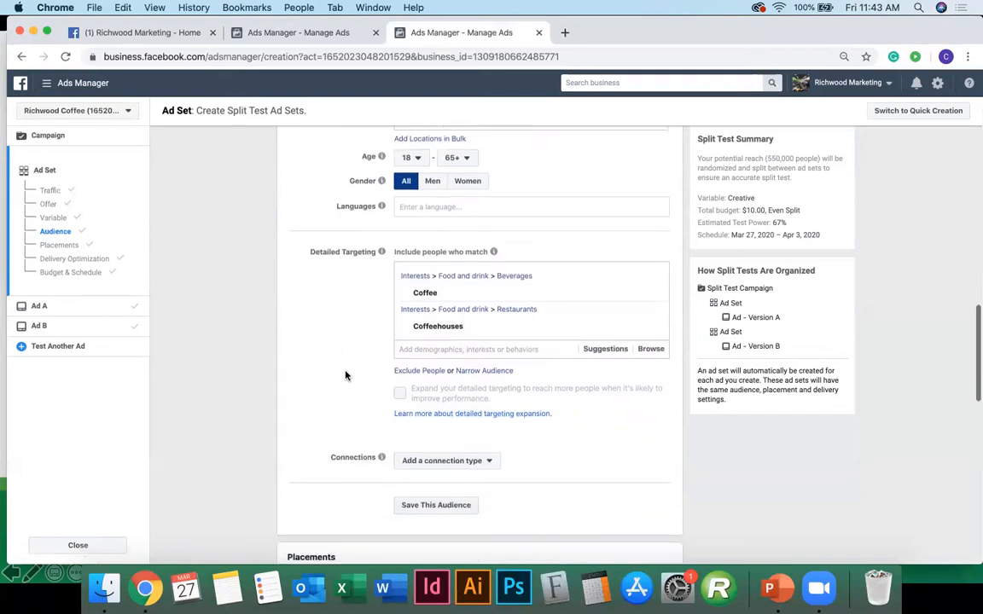
pyautogui.scroll(-1, 346, 375)
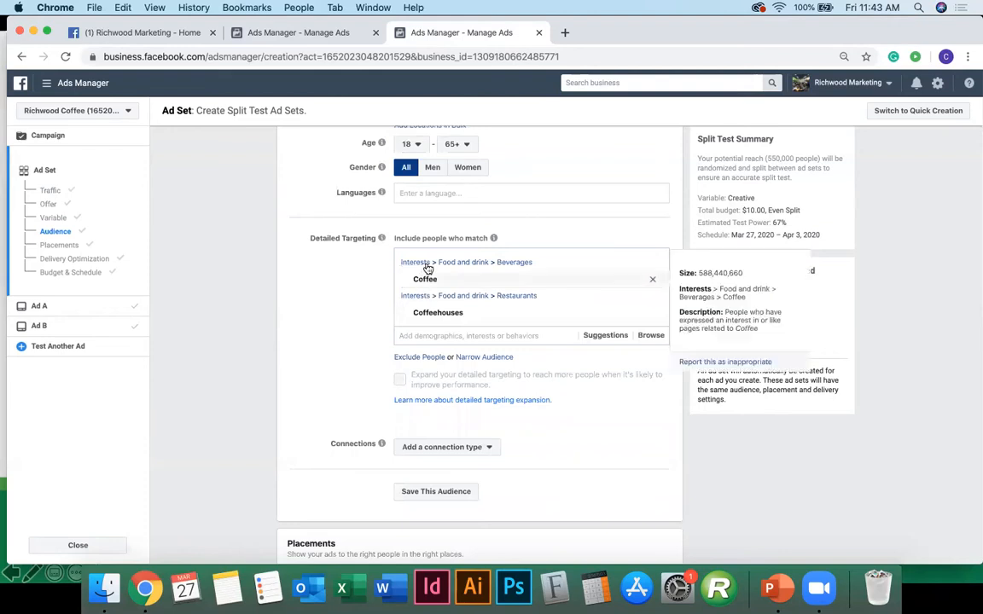
pyautogui.moveTo(433, 285)
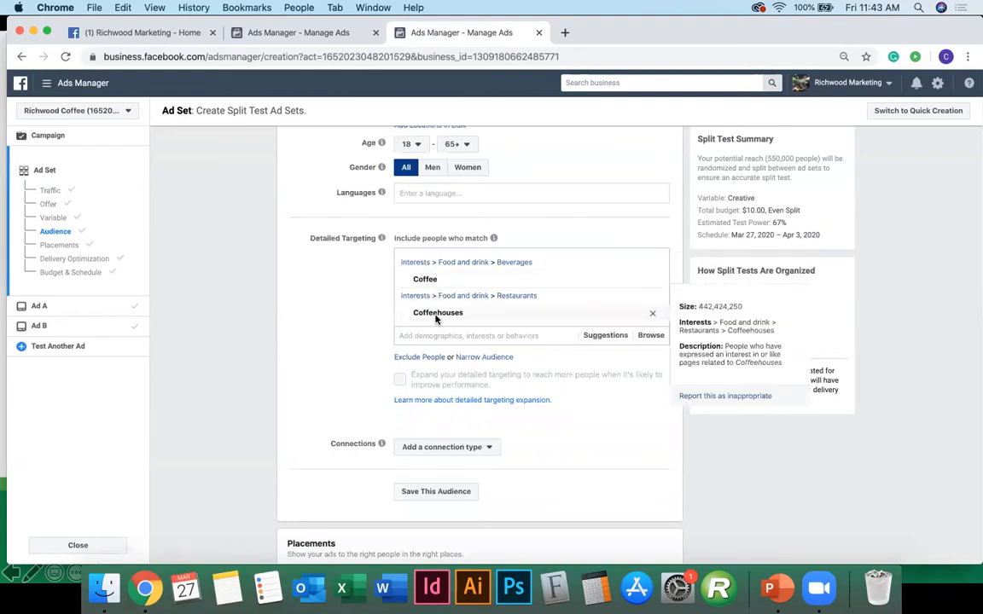
# Step: Browse the Demographics categories available for detailed targeting and view the Education Level options
pyautogui.click(653, 336)
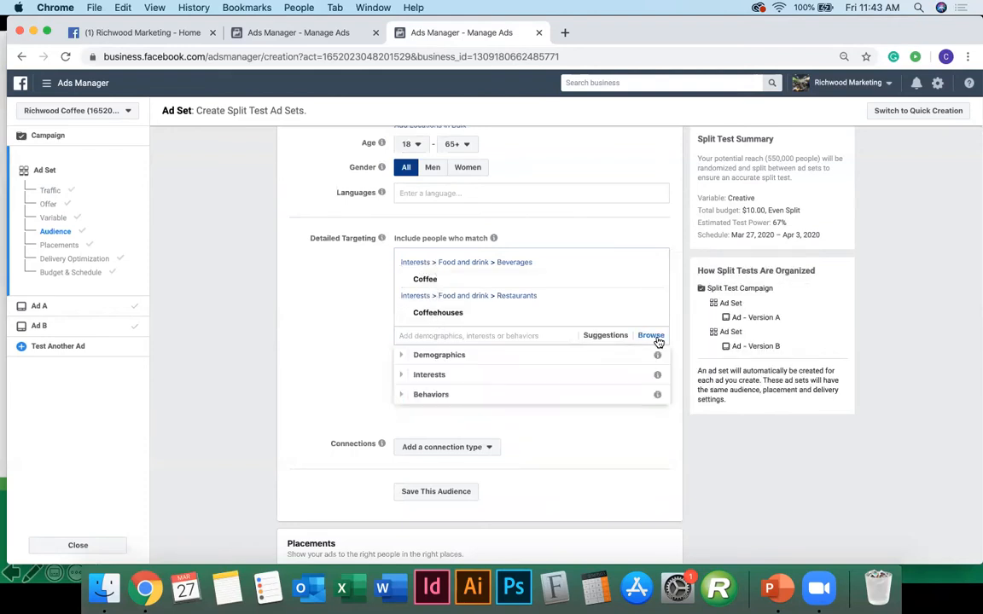
pyautogui.click(401, 355)
pyautogui.scroll(-1, 424, 397)
pyautogui.scroll(1, 424, 397)
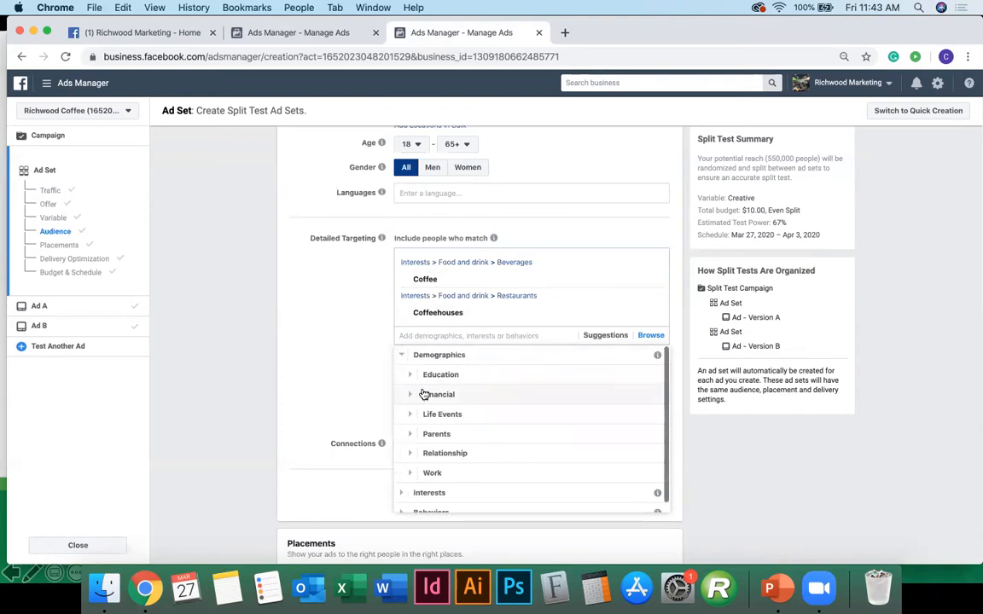
pyautogui.click(409, 377)
pyautogui.click(414, 378)
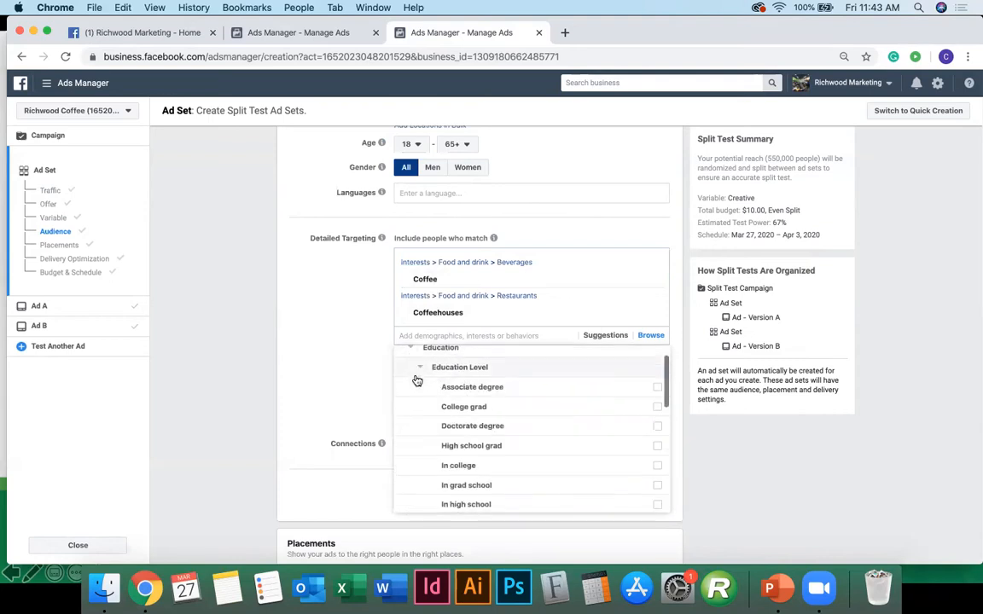
pyautogui.click(418, 358)
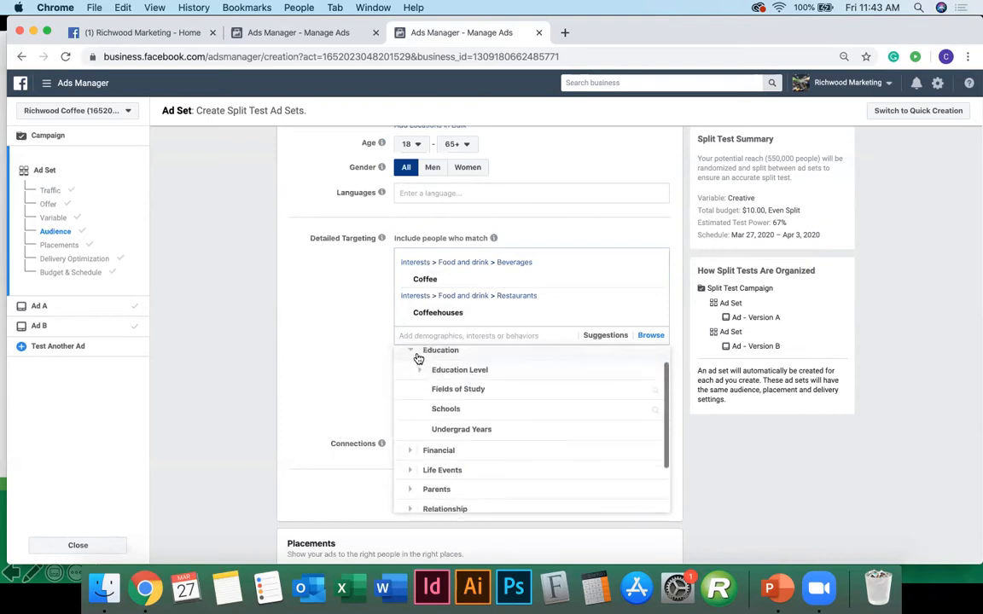
# Step: View the household income options under the Financial demographics
pyautogui.click(411, 452)
pyautogui.scroll(-1, 416, 444)
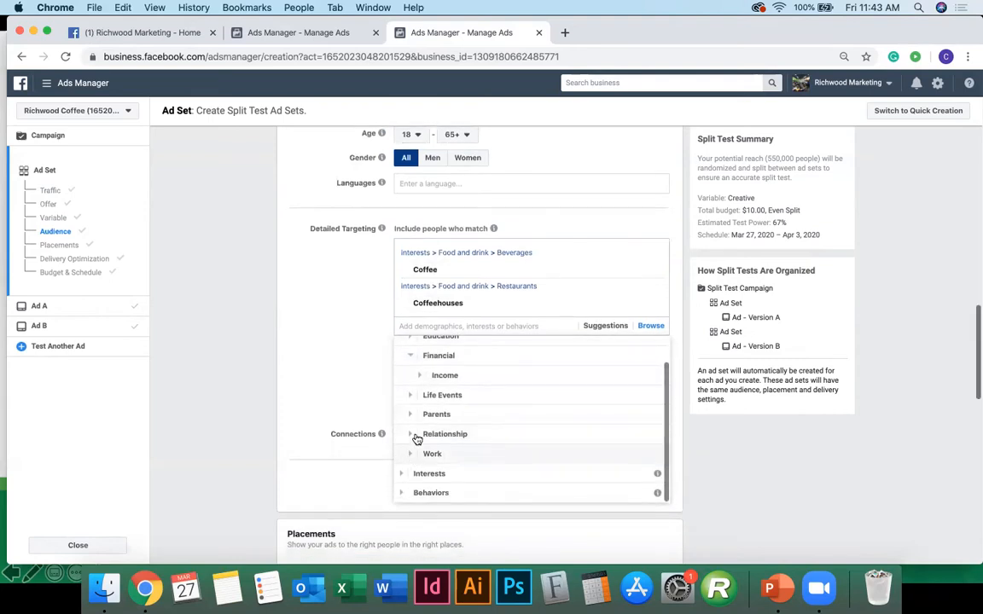
pyautogui.click(424, 377)
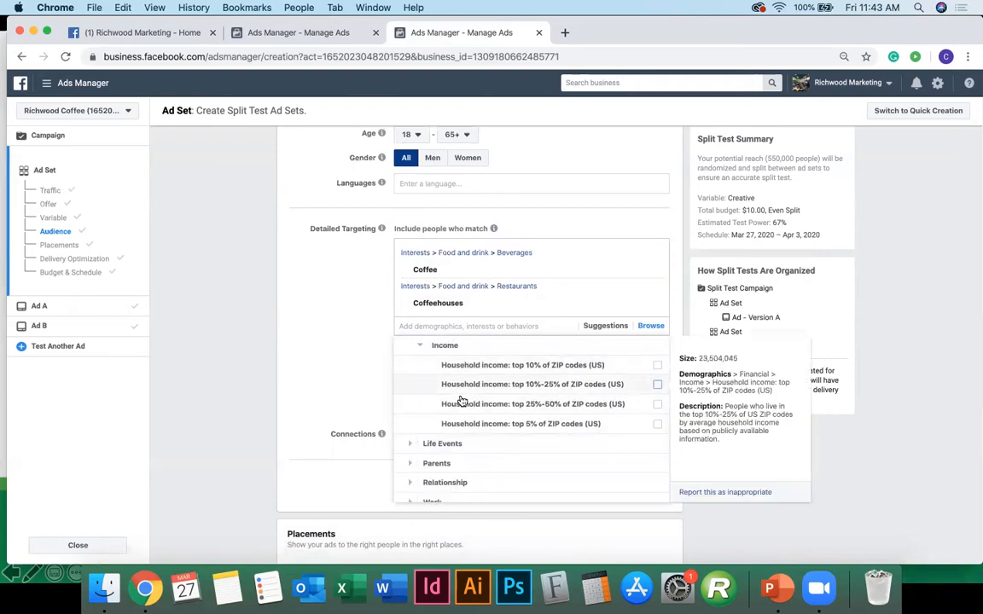
# Step: Examine the Life Events demographics, including the new relationship, newly engaged and newlywed options
pyautogui.click(410, 446)
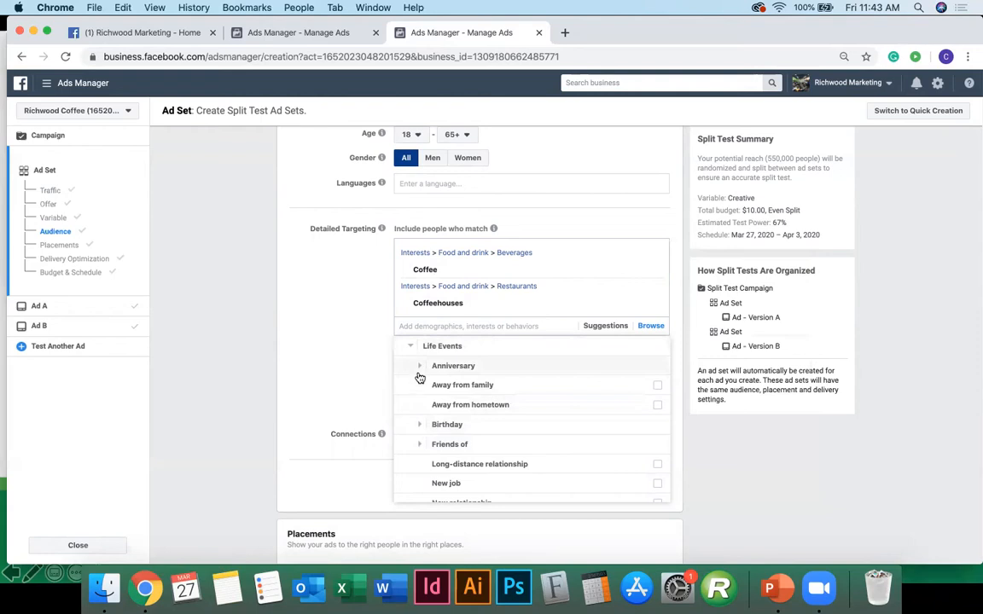
pyautogui.scroll(-3, 423, 439)
pyautogui.scroll(-1, 423, 443)
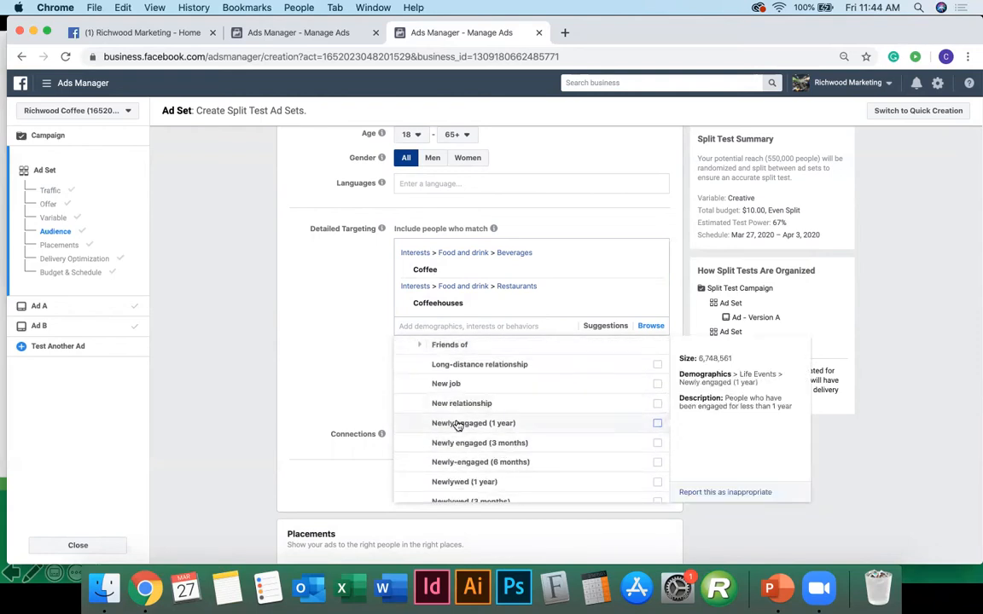
pyautogui.scroll(-1, 456, 458)
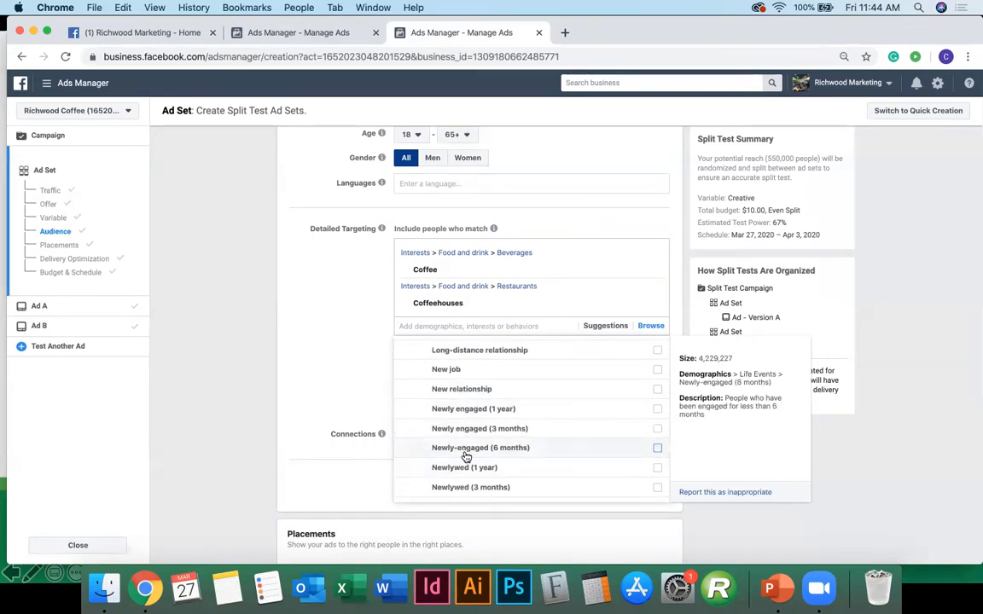
pyautogui.scroll(2, 437, 457)
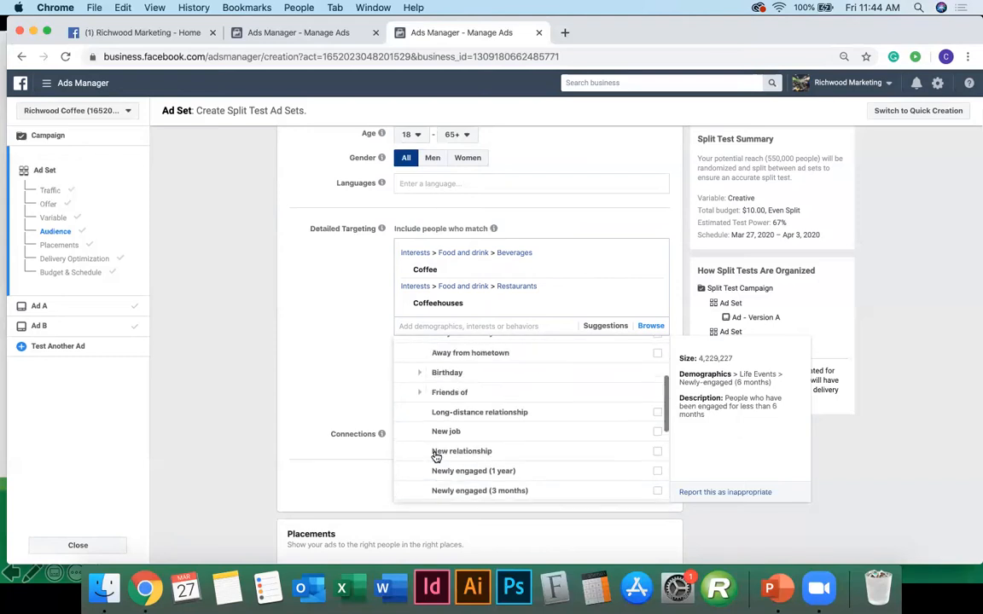
pyautogui.scroll(2, 423, 392)
pyautogui.scroll(-1, 421, 394)
pyautogui.click(414, 377)
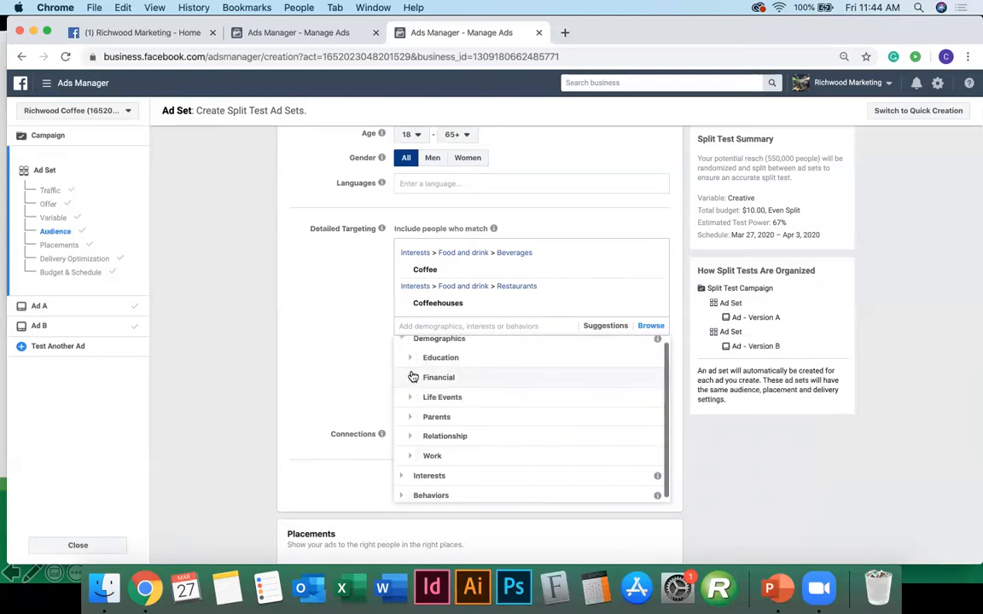
# Step: Look through the industries offered under the Work demographics
pyautogui.click(405, 453)
pyautogui.click(417, 433)
pyautogui.scroll(-3, 435, 440)
pyautogui.scroll(-4, 443, 446)
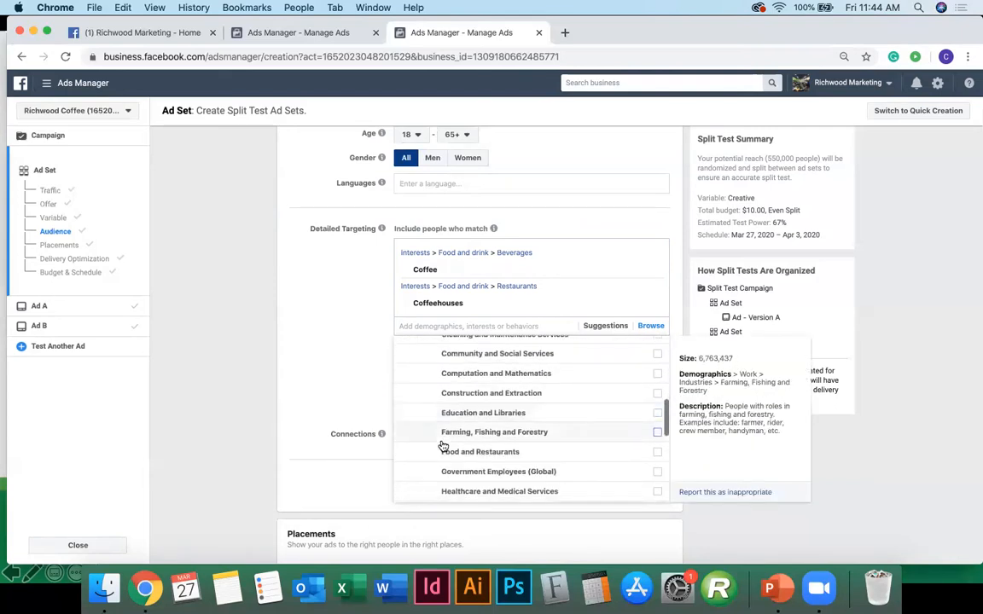
pyautogui.scroll(6, 443, 446)
pyautogui.scroll(2, 431, 427)
pyautogui.click(423, 408)
pyautogui.click(423, 401)
# Step: Browse the Behaviors targeting categories and view the Mobile Device User/Device Use Time options
pyautogui.scroll(-1, 413, 426)
pyautogui.click(402, 493)
pyautogui.scroll(-1, 438, 485)
pyautogui.scroll(-2, 437, 484)
pyautogui.click(410, 384)
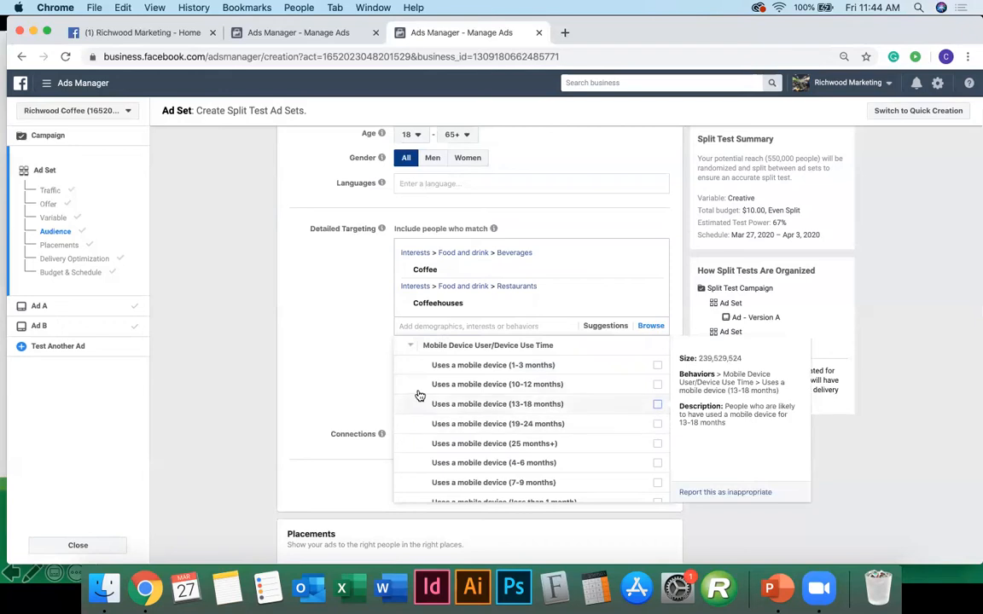
pyautogui.click(409, 345)
# Step: Look through the remaining Behaviors categories, including Soccer, and close the targeting browser without adding anything
pyautogui.scroll(-3, 422, 448)
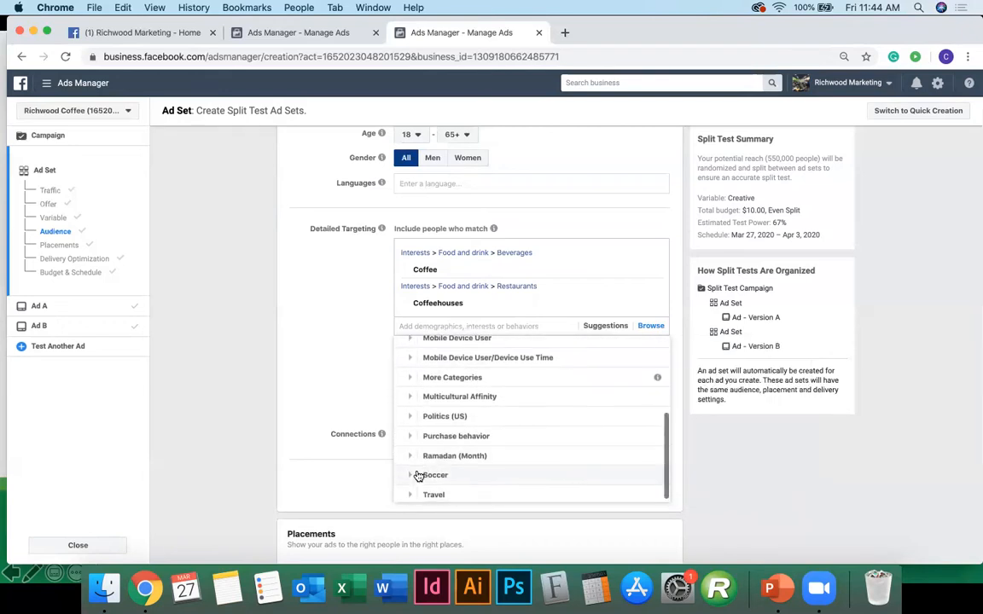
pyautogui.click(408, 473)
pyautogui.click(410, 415)
pyautogui.scroll(2, 420, 469)
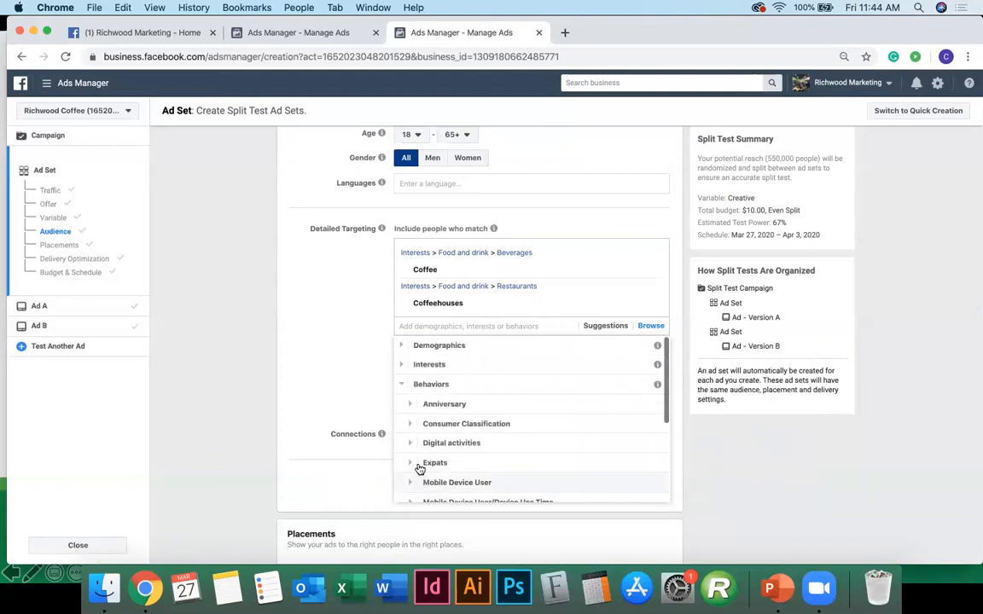
pyautogui.click(401, 385)
pyautogui.click(327, 333)
# Step: View the connection types for Facebook Pages, apps and events without adding one to the audience
pyautogui.moveTo(427, 272)
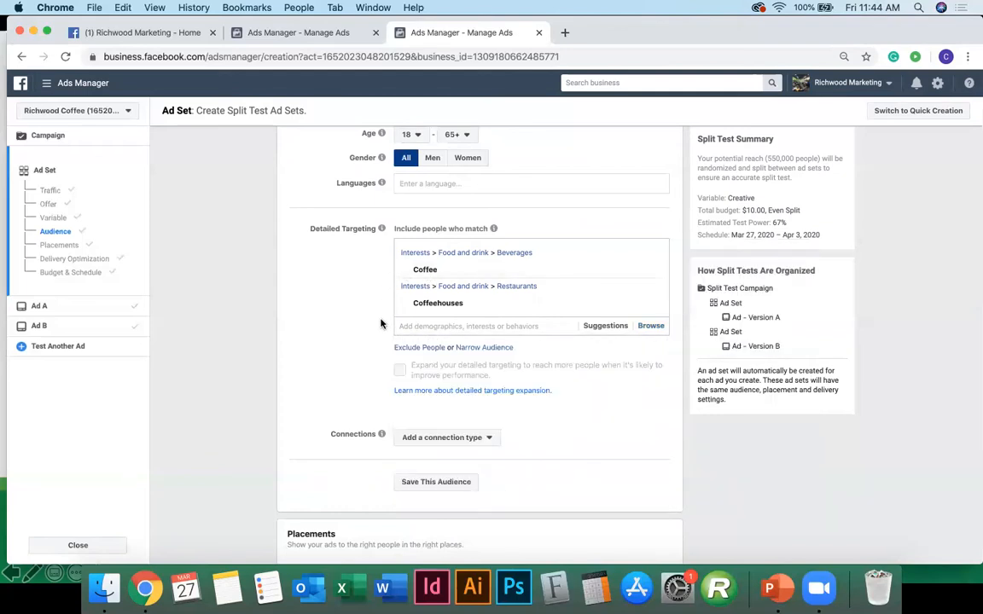
pyautogui.scroll(-3, 346, 407)
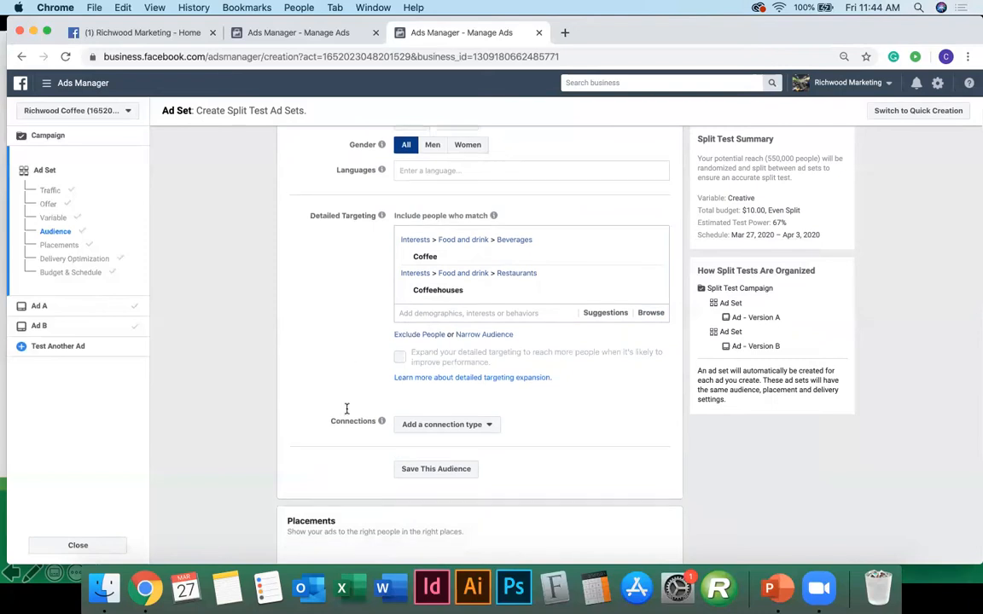
pyautogui.click(452, 384)
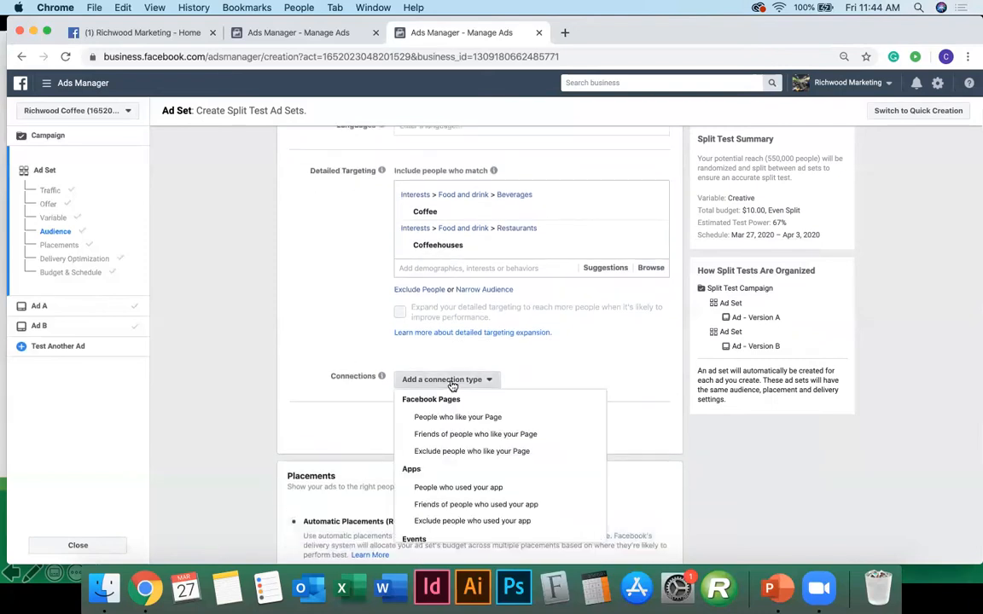
pyautogui.scroll(-1, 326, 432)
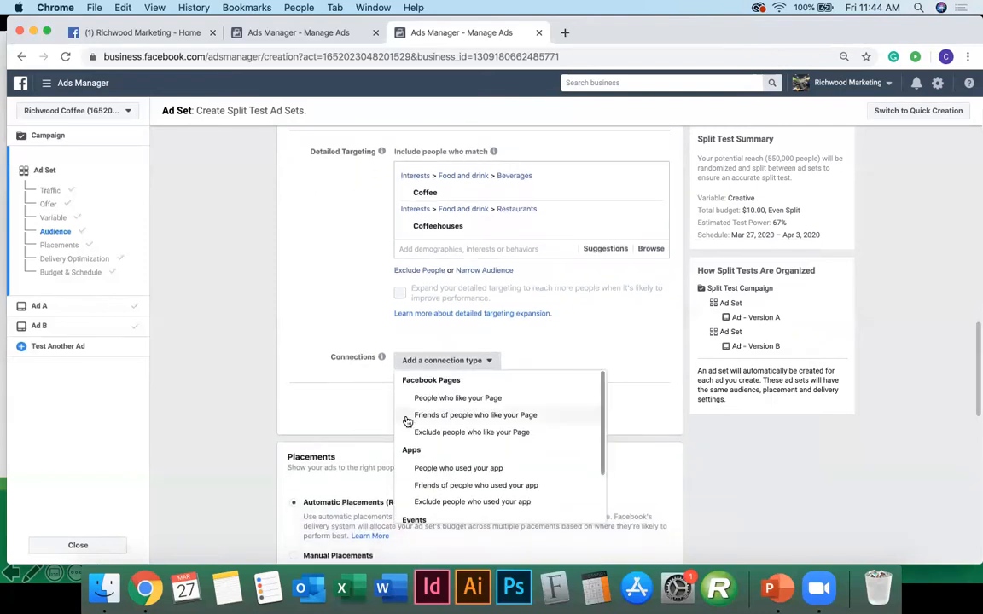
pyautogui.scroll(1, 416, 437)
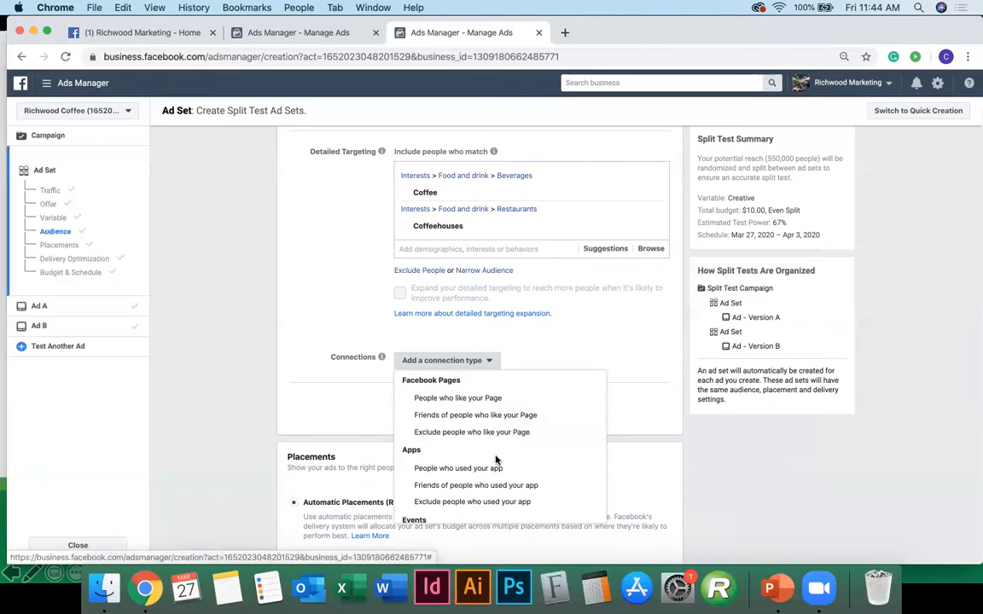
pyautogui.scroll(-3, 496, 460)
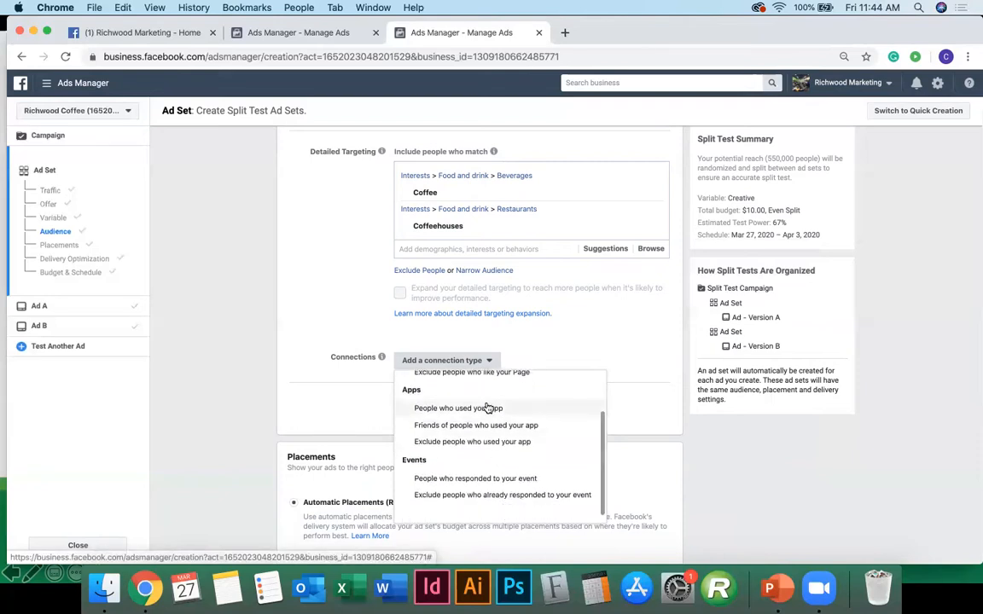
pyautogui.scroll(-1, 501, 493)
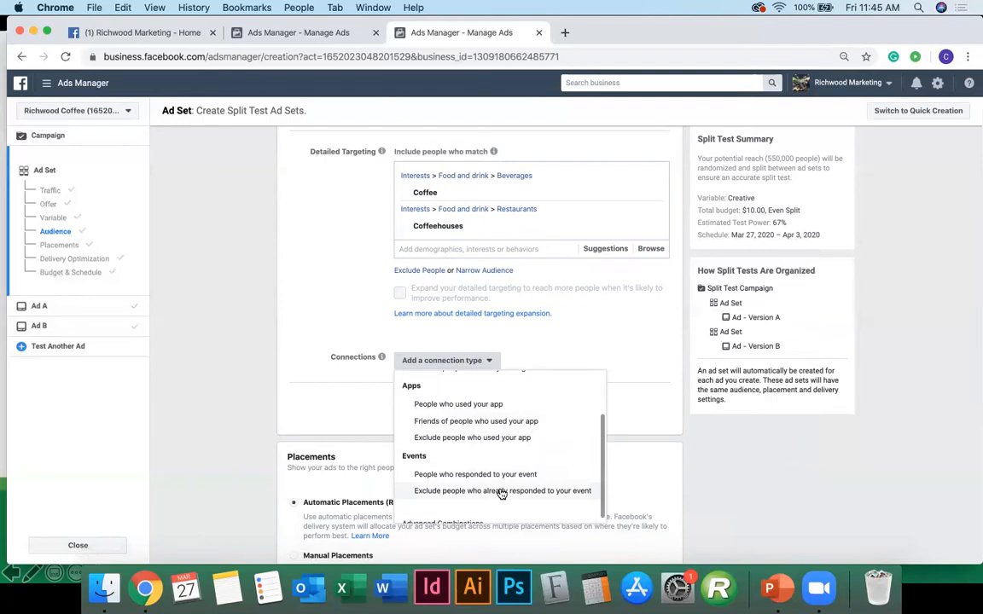
pyautogui.click(313, 380)
# Step: Review the whole Audience section again, from the locations through detailed targeting and connections
pyautogui.scroll(2, 313, 380)
pyautogui.scroll(15, 313, 380)
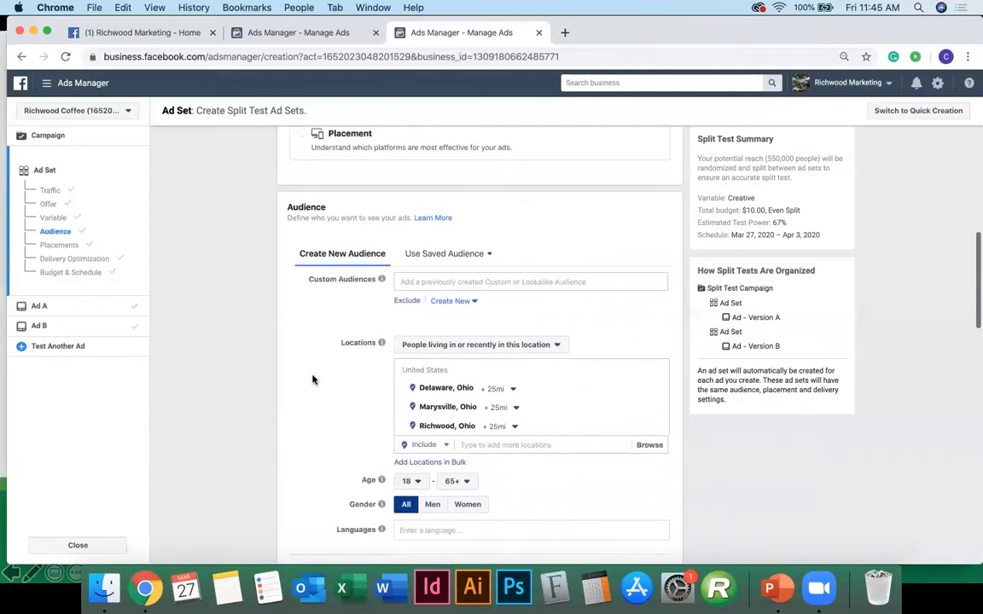
pyautogui.scroll(-15, 313, 380)
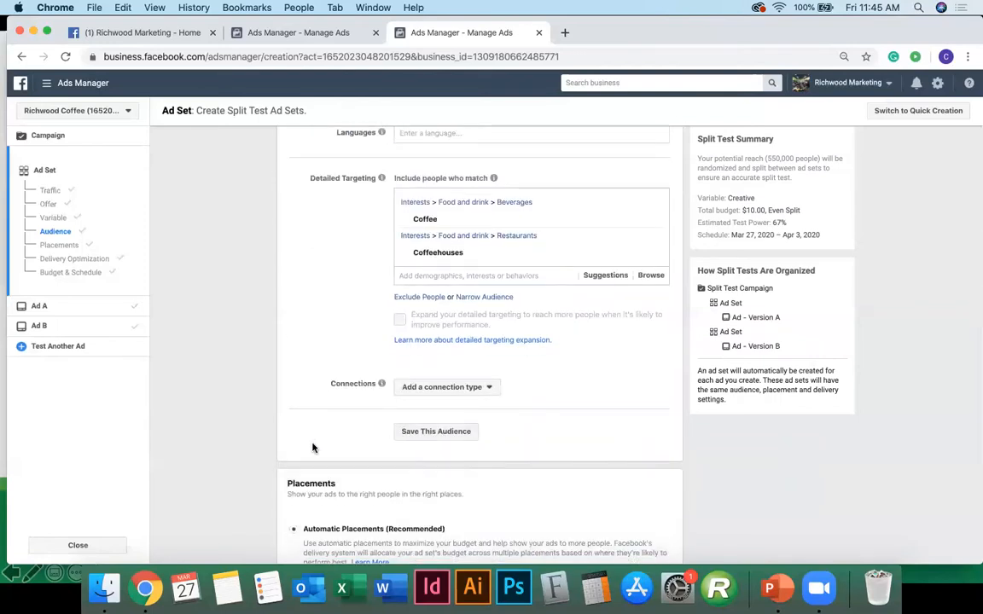
pyautogui.scroll(-1, 313, 448)
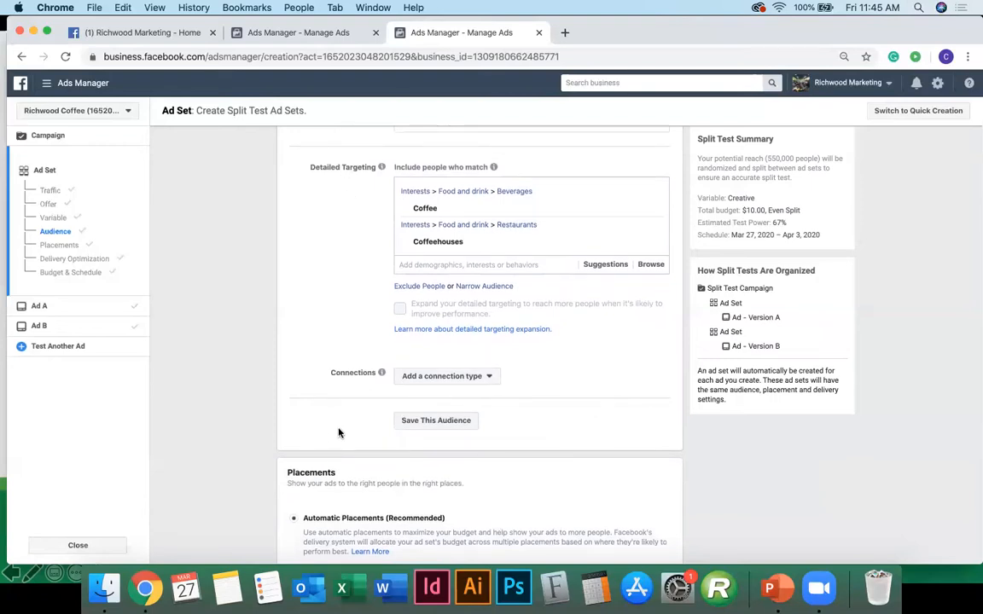
# Step: Examine the Placements section and compare the Automatic Placements and Manual Placements options
pyautogui.scroll(-5, 340, 435)
pyautogui.scroll(-6, 339, 437)
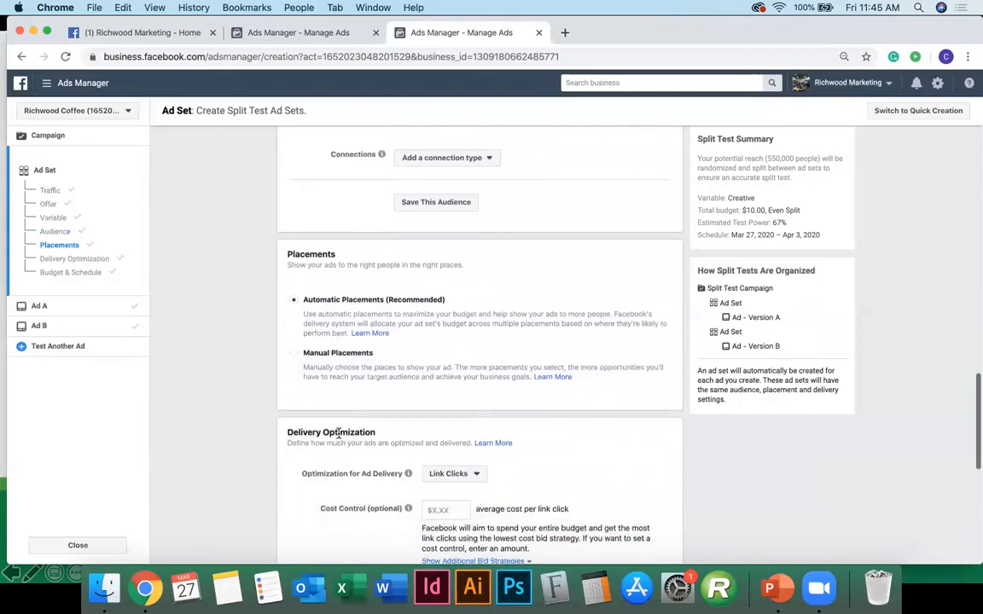
pyautogui.scroll(-1, 340, 433)
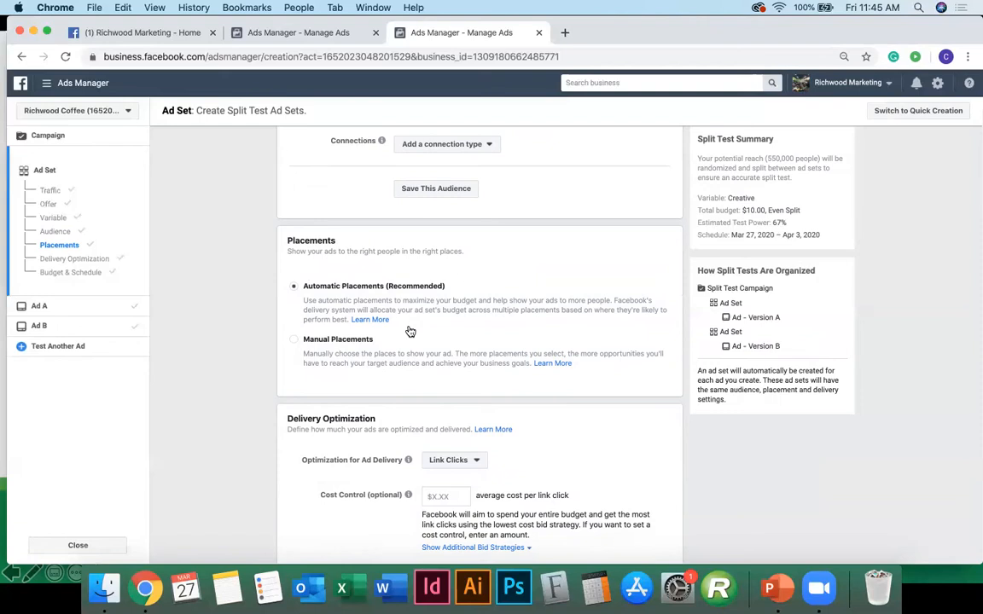
pyautogui.scroll(-1, 410, 324)
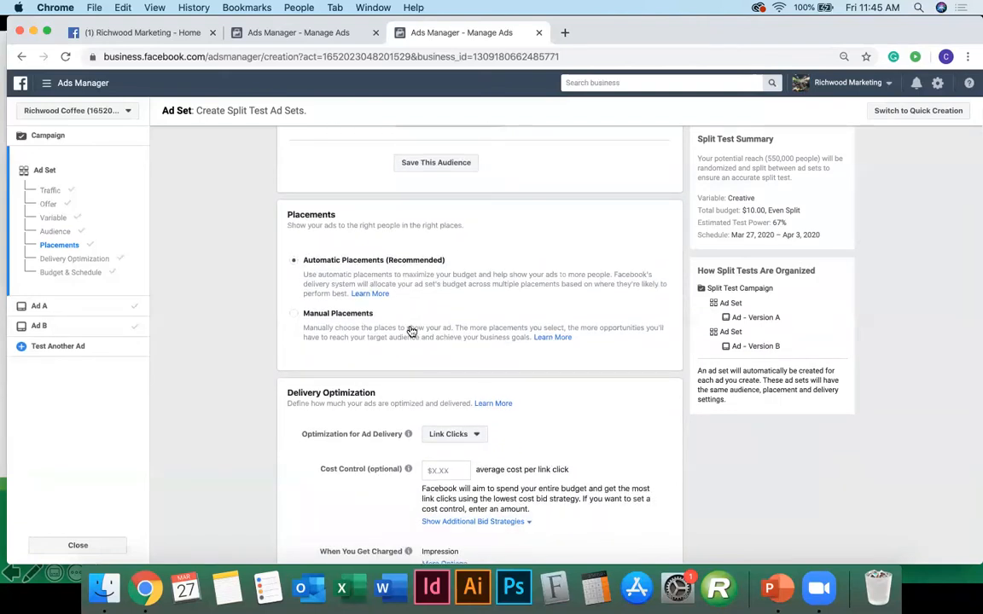
pyautogui.scroll(-1, 410, 331)
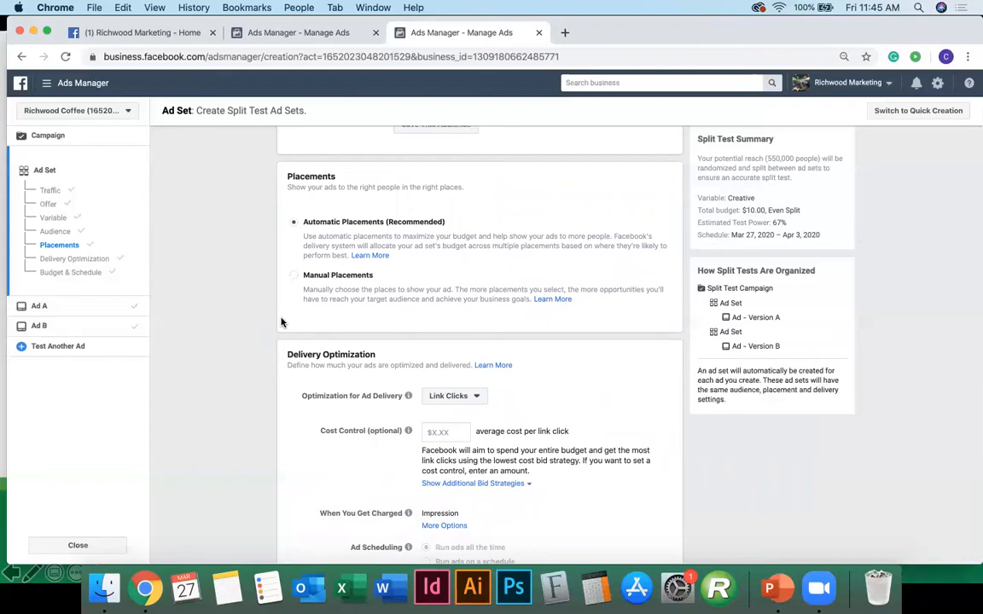
# Step: Review the Delivery Optimization settings and view the choices for Optimization for Ad Delivery without changing the selection
pyautogui.scroll(-5, 258, 311)
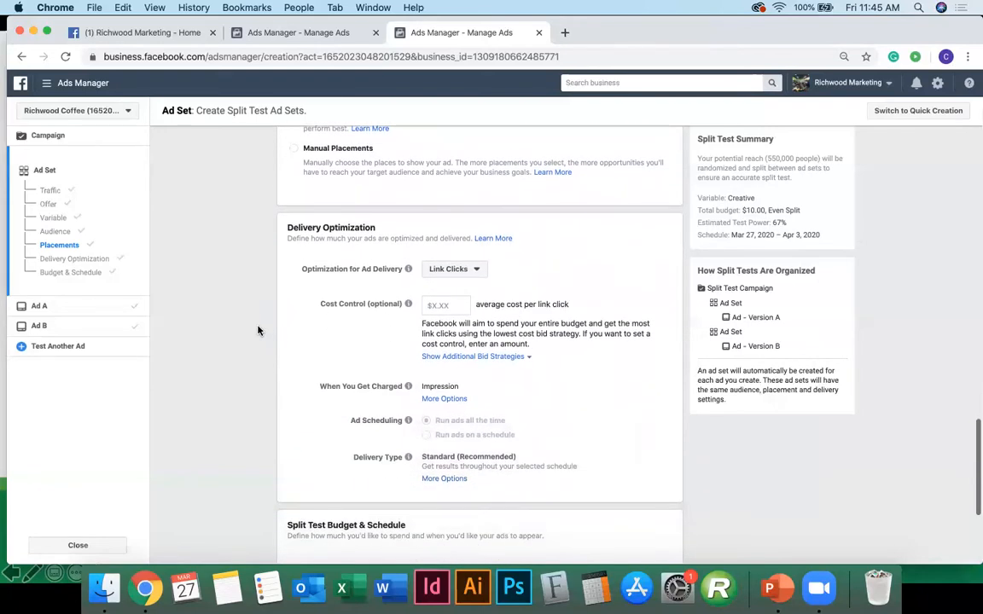
pyautogui.scroll(-2, 258, 331)
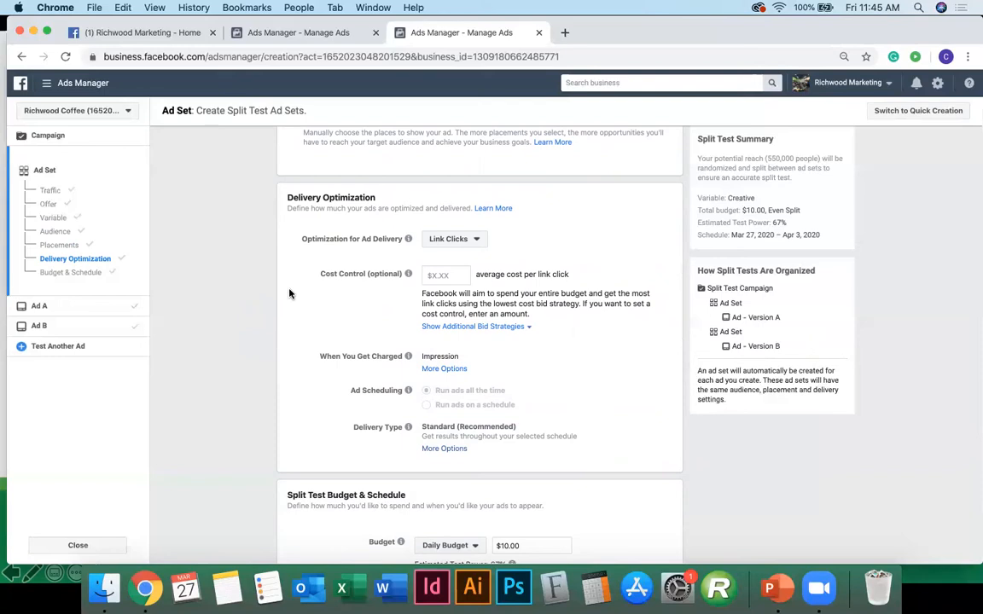
pyautogui.click(469, 242)
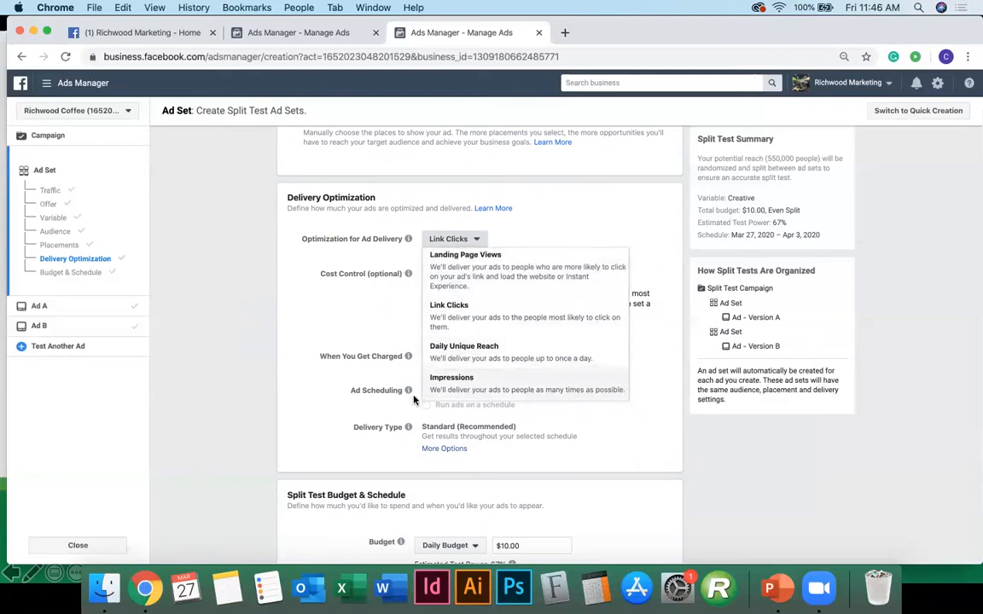
pyautogui.click(251, 292)
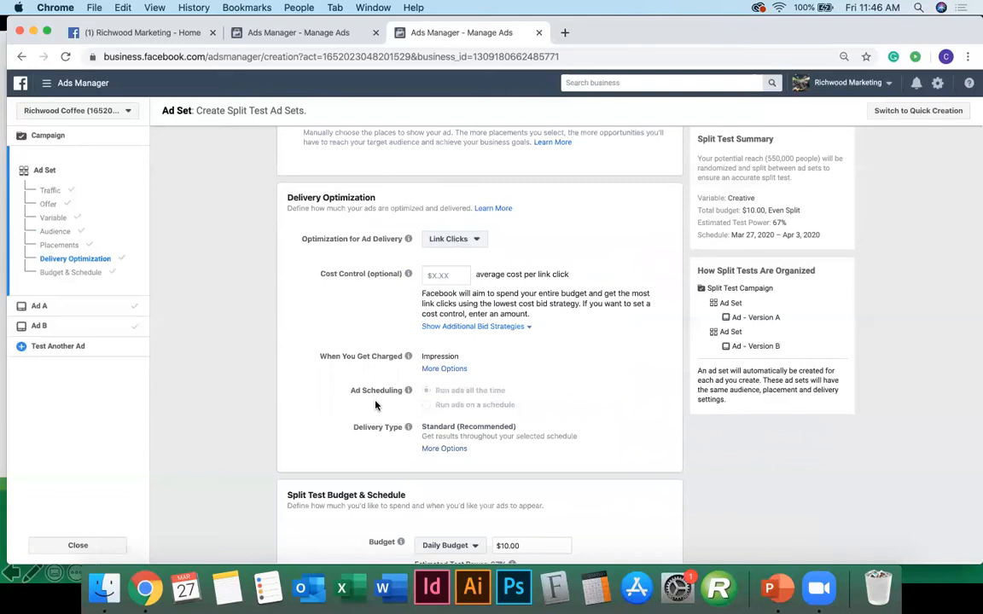
pyautogui.scroll(1, 333, 320)
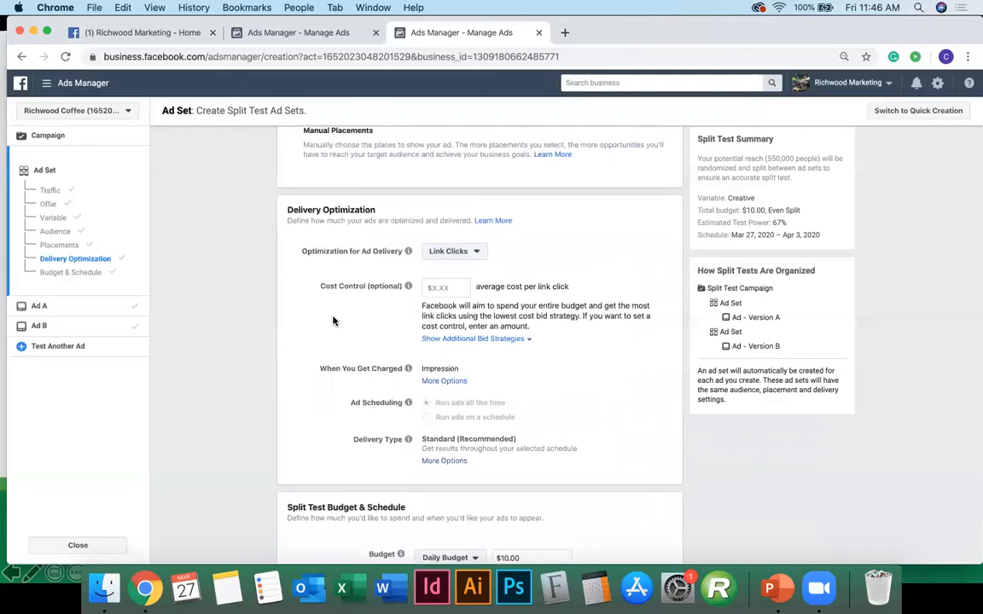
pyautogui.scroll(-1, 333, 320)
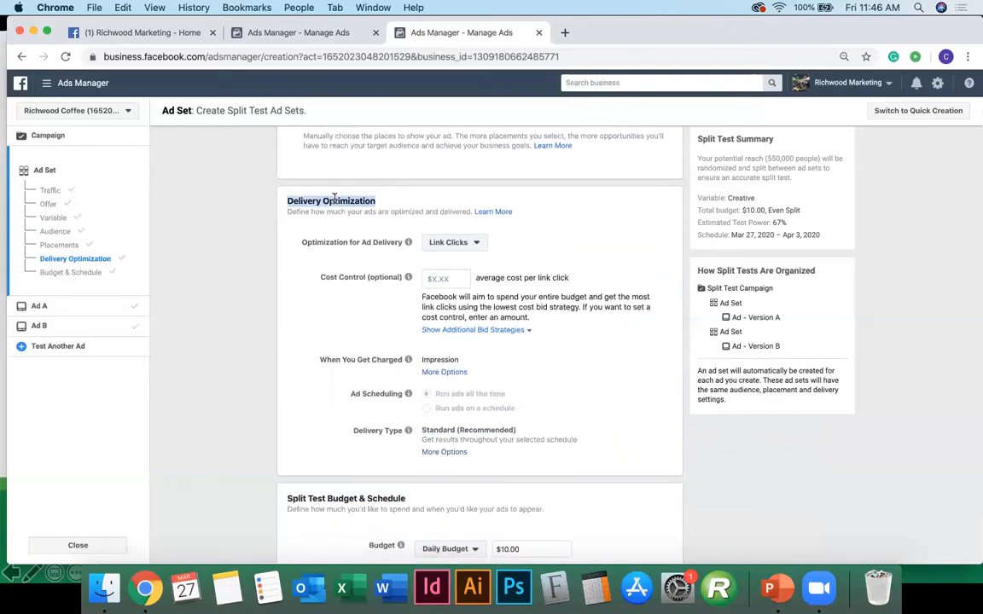
# Step: Try the Lifetime Budget type in Split Test Budget & Schedule and switch the type back to Daily Budget
pyautogui.scroll(-3, 305, 327)
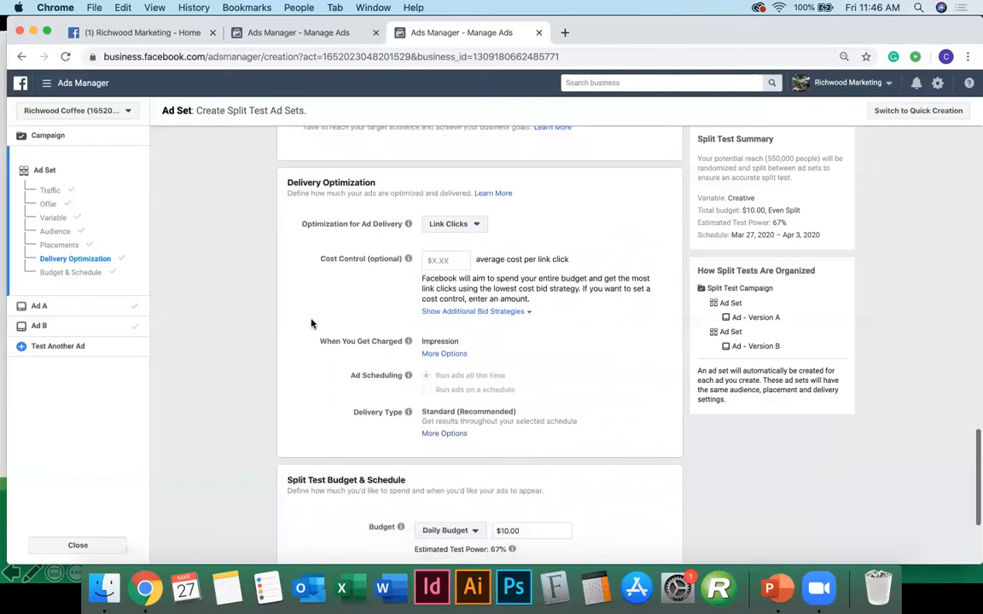
pyautogui.scroll(-1, 336, 326)
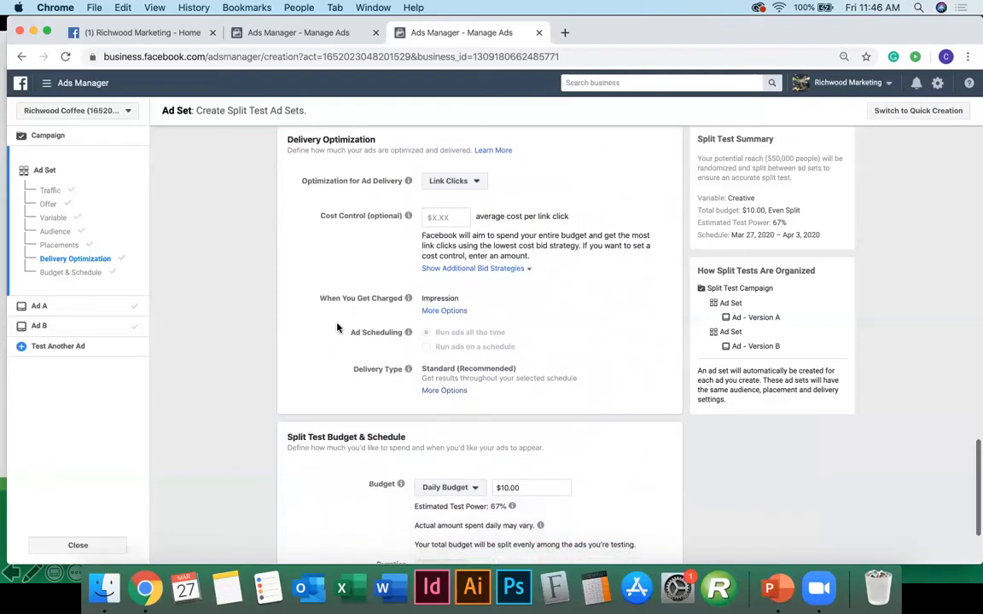
pyautogui.scroll(-2, 354, 310)
pyautogui.scroll(-1, 354, 309)
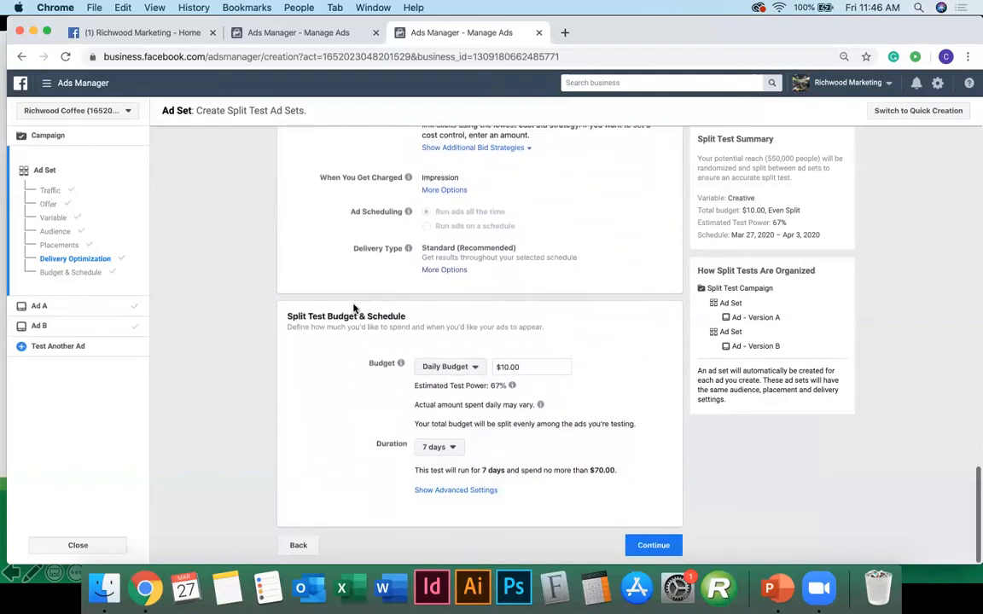
pyautogui.click(474, 368)
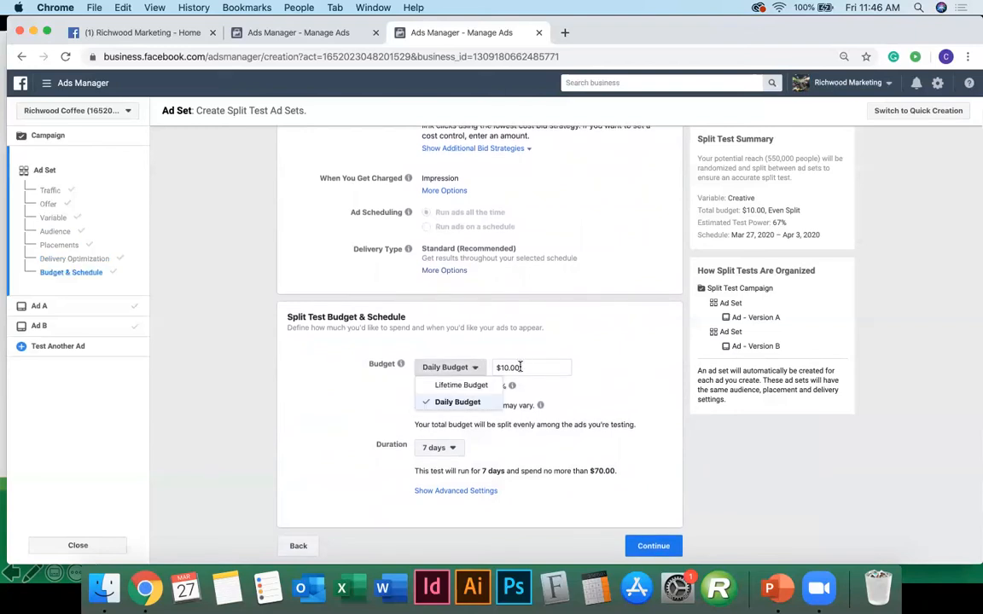
pyautogui.click(470, 386)
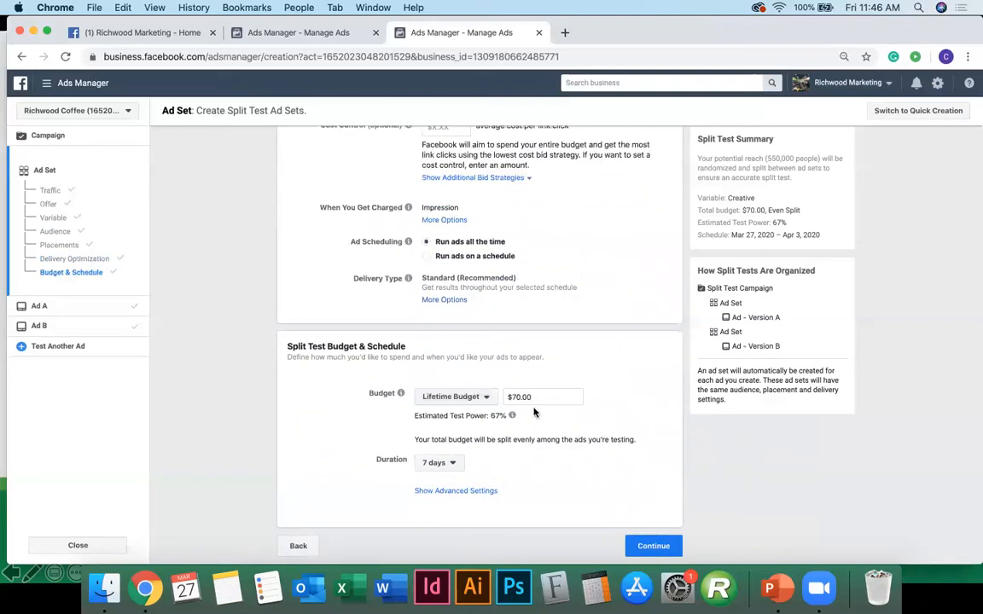
pyautogui.click(457, 396)
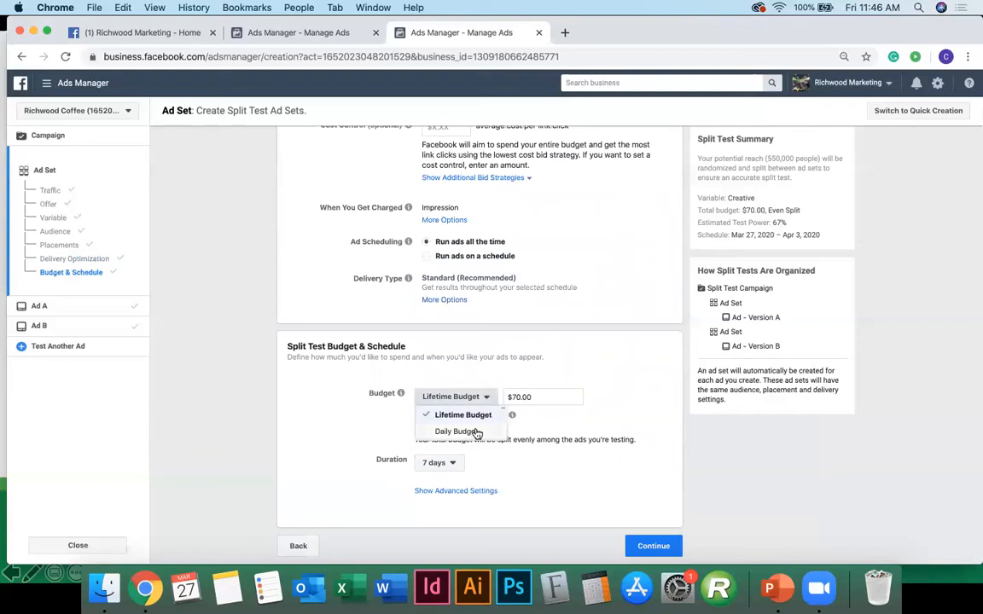
pyautogui.click(467, 432)
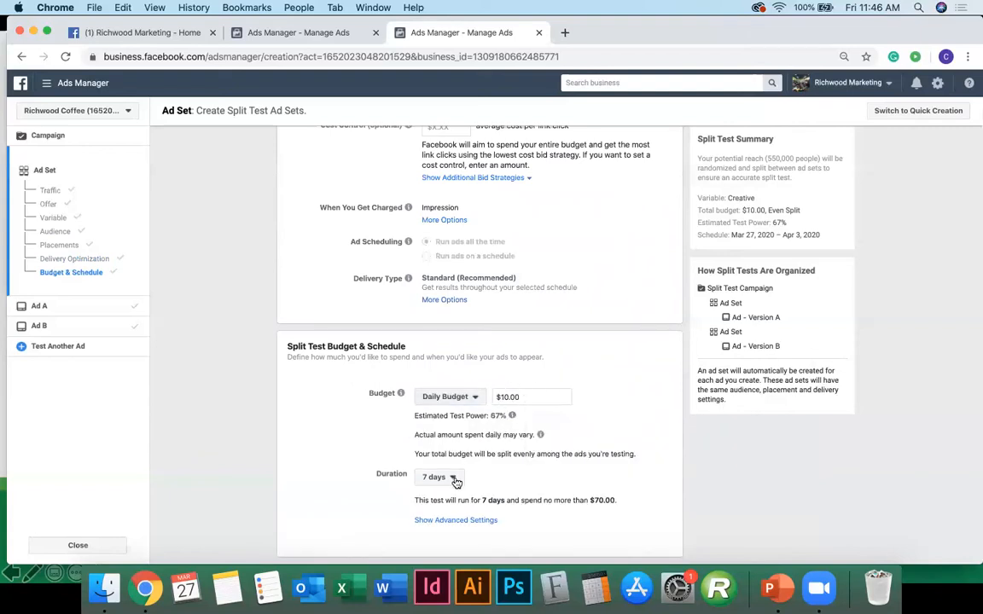
# Step: Review the split test's duration and spending limit, and read the explanations of Estimated Test Power and the varying daily spend
pyautogui.scroll(-1, 460, 486)
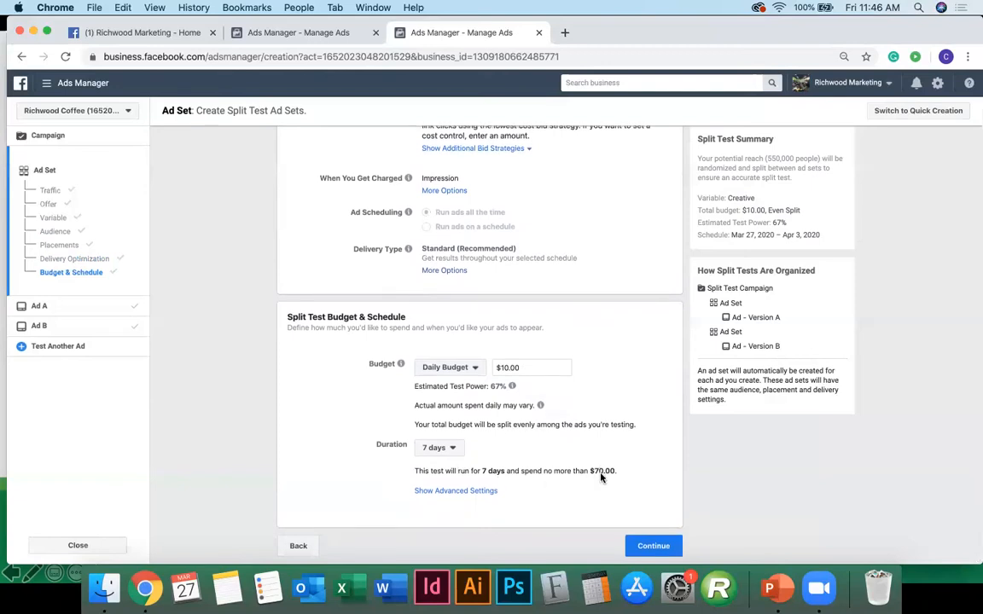
pyautogui.scroll(-1, 638, 479)
pyautogui.scroll(1, 672, 400)
pyautogui.moveTo(512, 388)
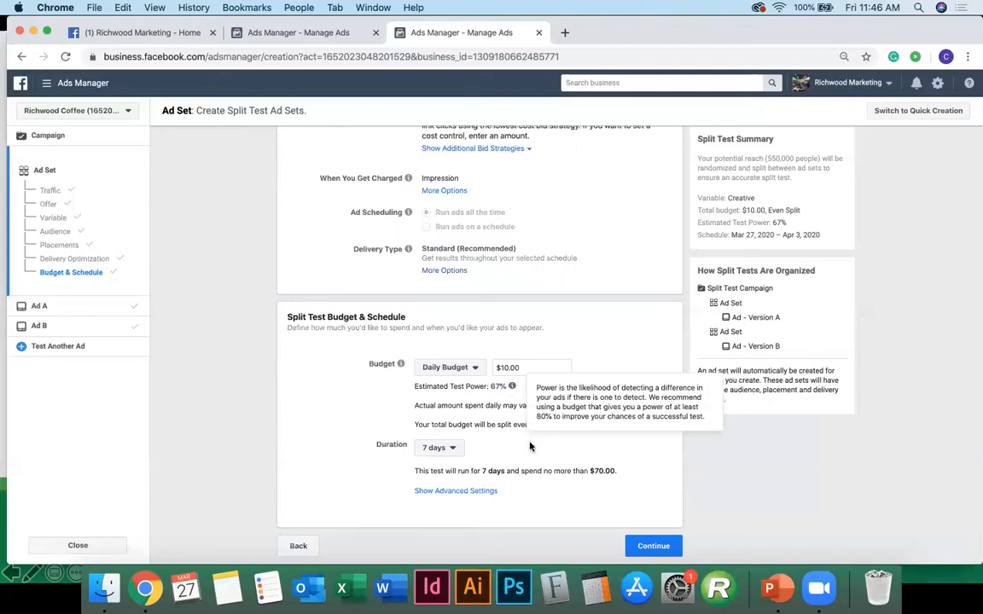
pyautogui.moveTo(539, 407)
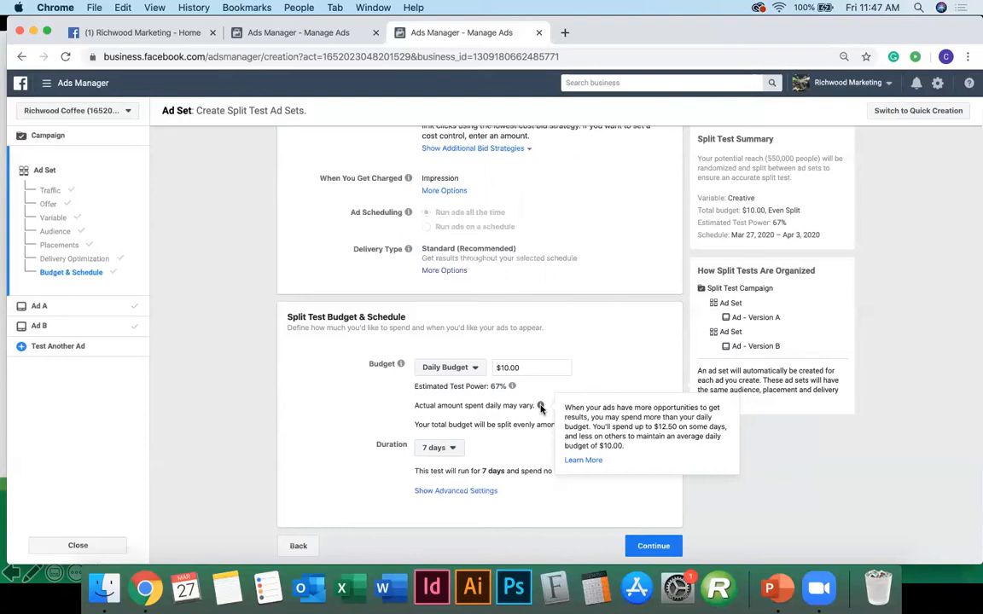
# Step: Continue to the Ad A setup and review the Facebook Page and Instagram account under Identity
pyautogui.click(650, 545)
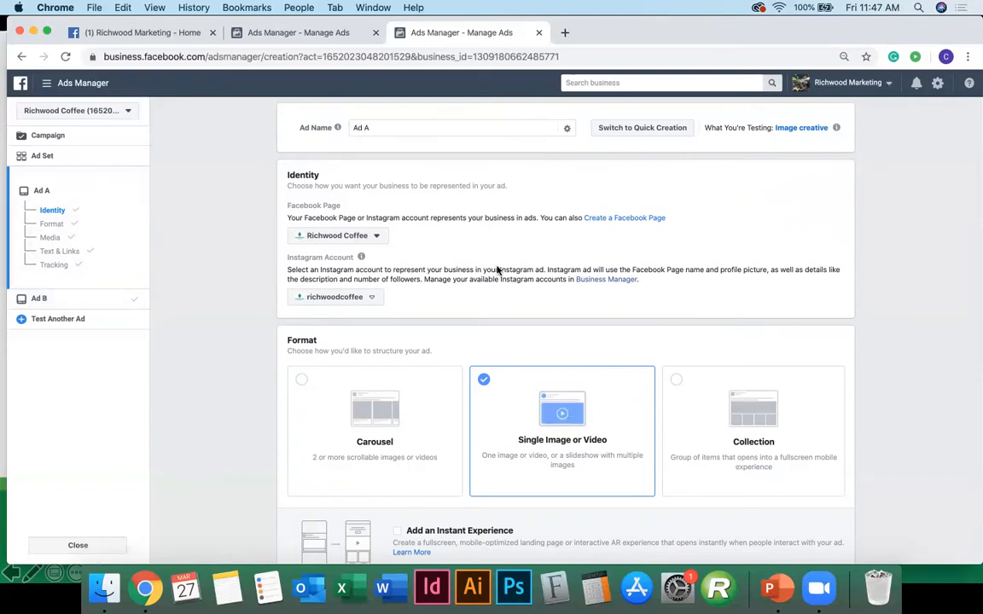
pyautogui.scroll(-1, 491, 287)
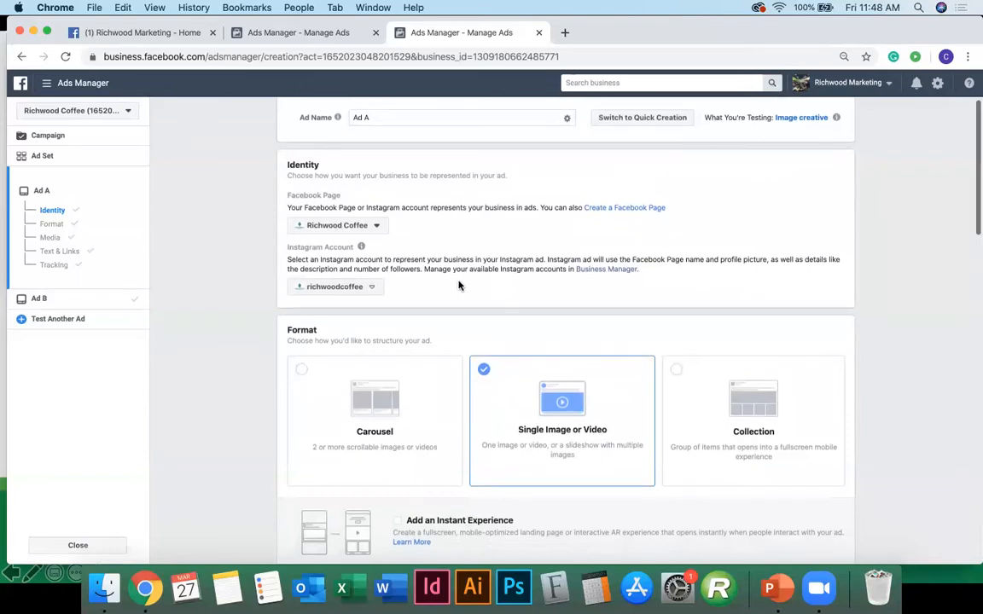
pyautogui.scroll(-1, 443, 283)
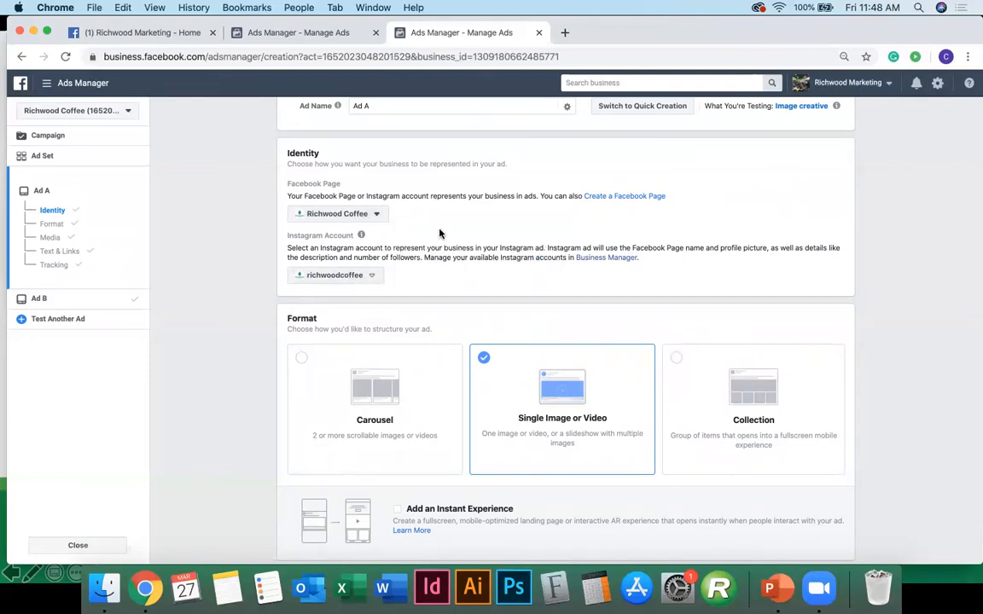
pyautogui.scroll(1, 440, 233)
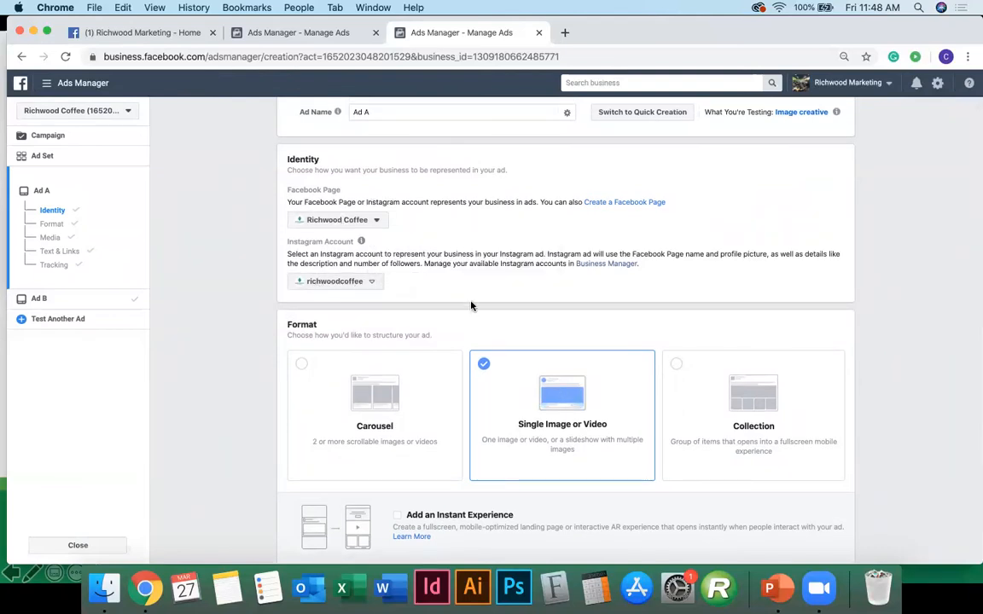
pyautogui.scroll(-1, 471, 306)
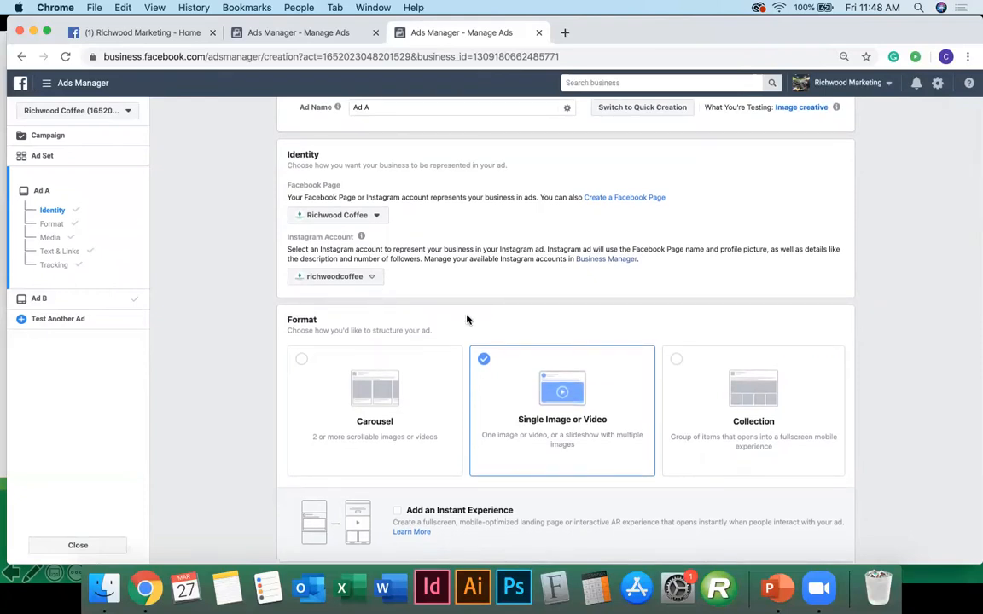
# Step: Compare the Carousel, Single Image or Video and Collection formats, and examine the Instant Experience option for Ad A
pyautogui.scroll(-2, 467, 319)
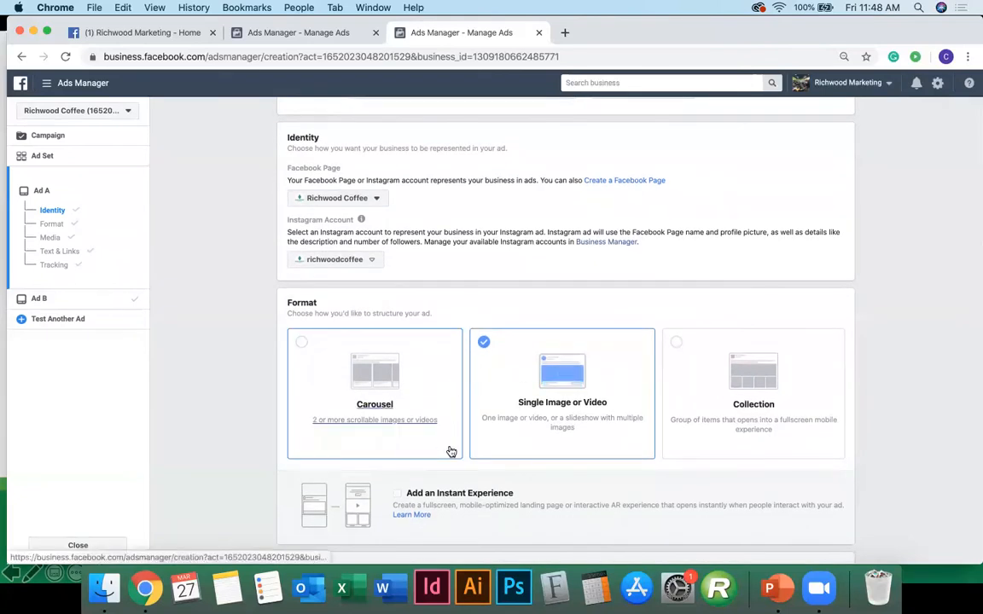
pyautogui.scroll(-6, 450, 449)
pyautogui.scroll(-5, 456, 492)
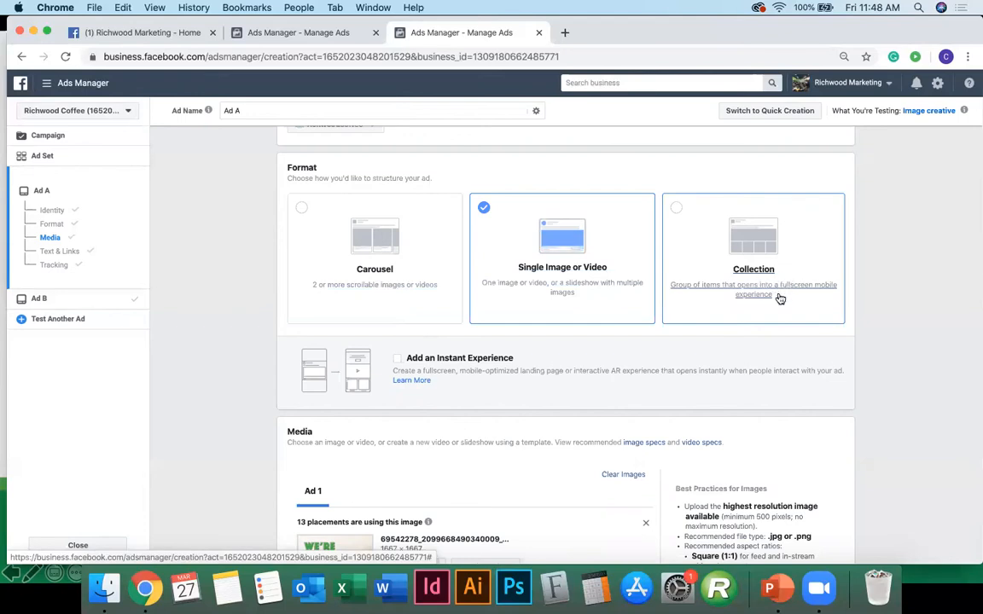
pyautogui.scroll(-2, 579, 427)
pyautogui.scroll(-2, 508, 443)
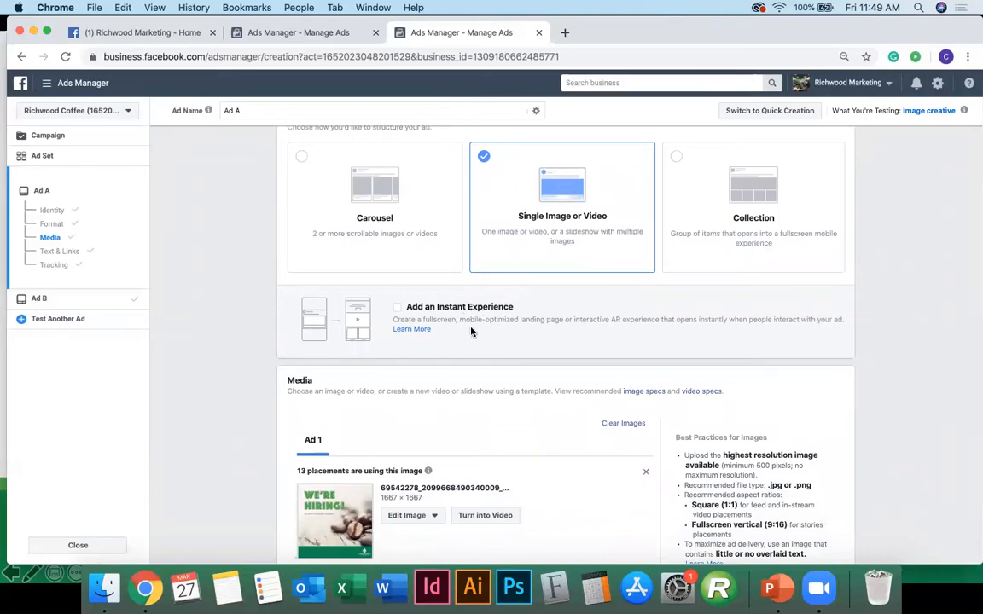
pyautogui.scroll(-1, 471, 333)
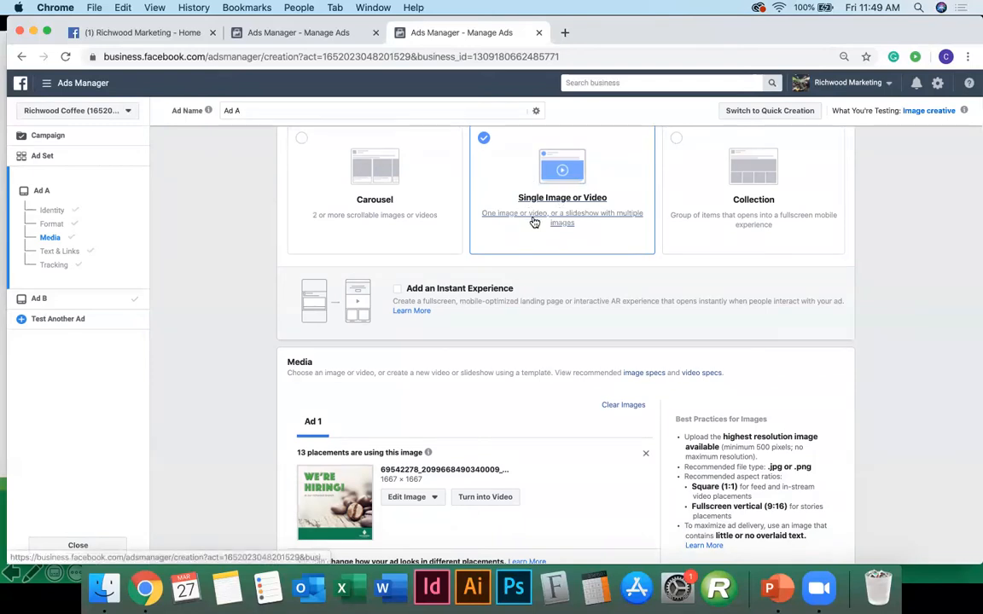
pyautogui.scroll(-5, 535, 273)
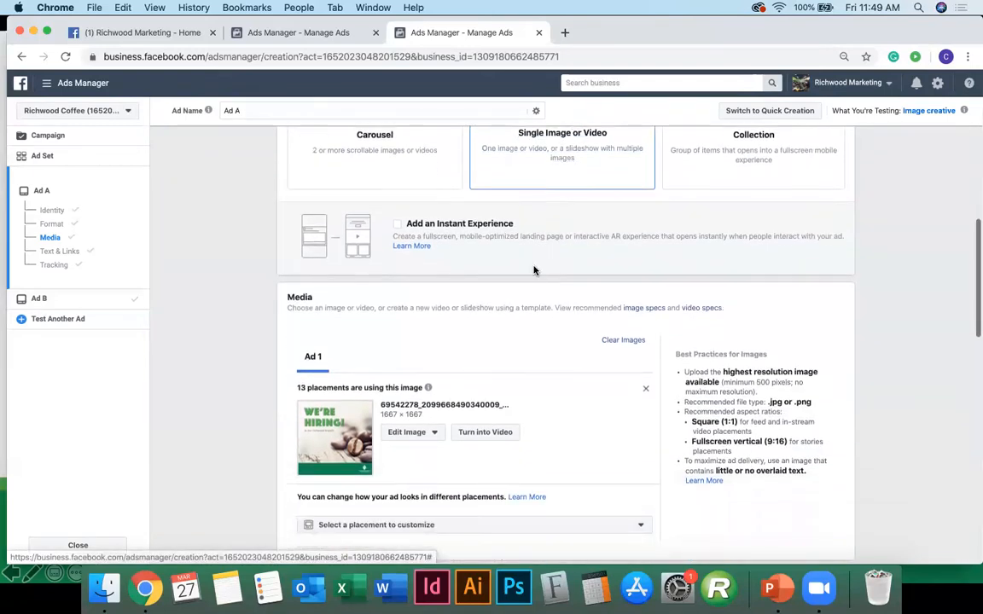
# Step: Examine Ad A's Media section, including the hiring image and the best practices for images
pyautogui.scroll(-4, 247, 337)
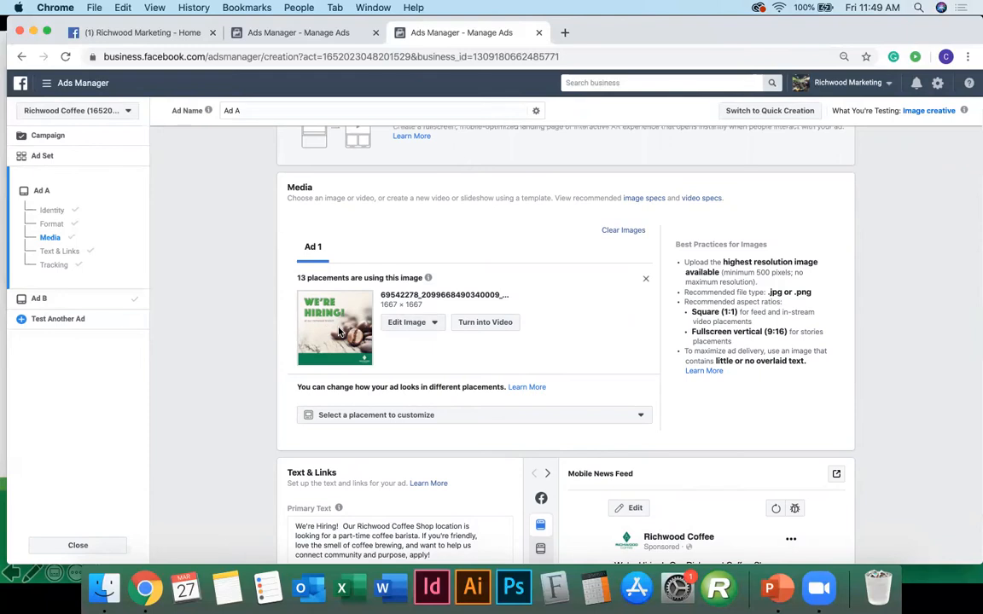
pyautogui.scroll(-1, 329, 296)
pyautogui.scroll(-1, 312, 324)
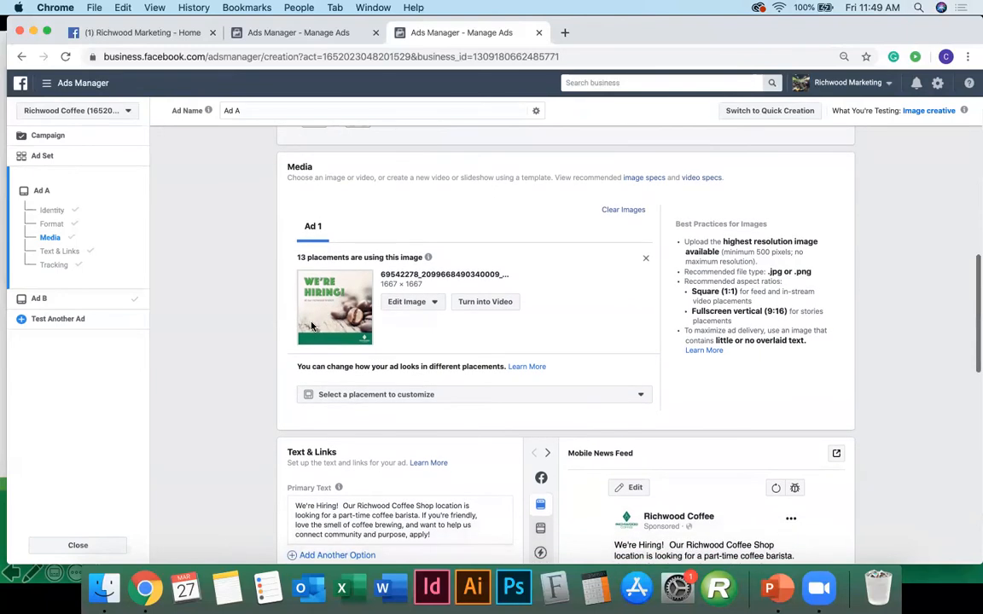
pyautogui.scroll(-1, 312, 319)
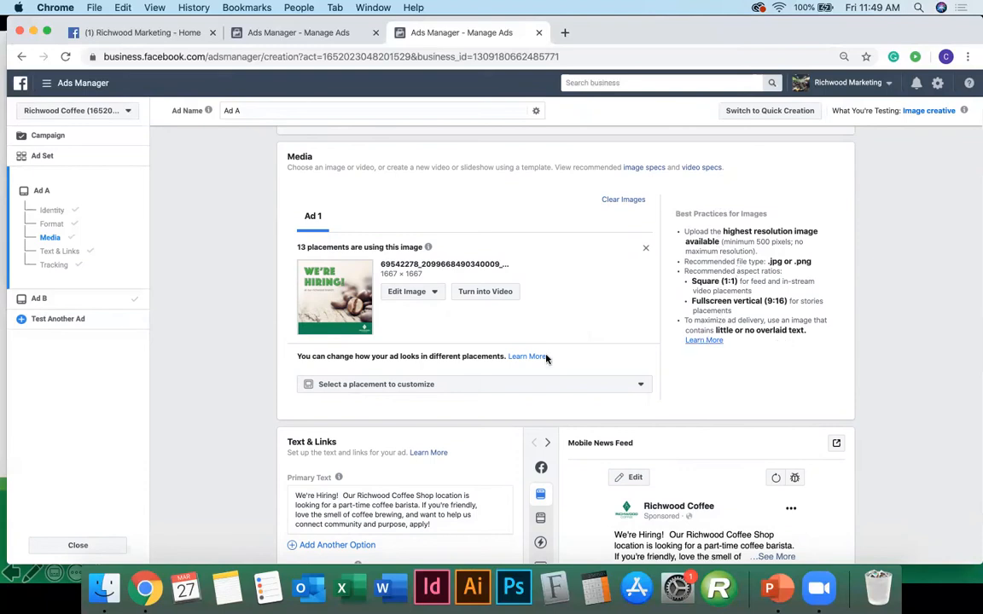
# Step: Look through the placement groups and single placements available for customizing Ad A's image, without choosing one
pyautogui.scroll(-1, 529, 363)
pyautogui.scroll(-1, 534, 351)
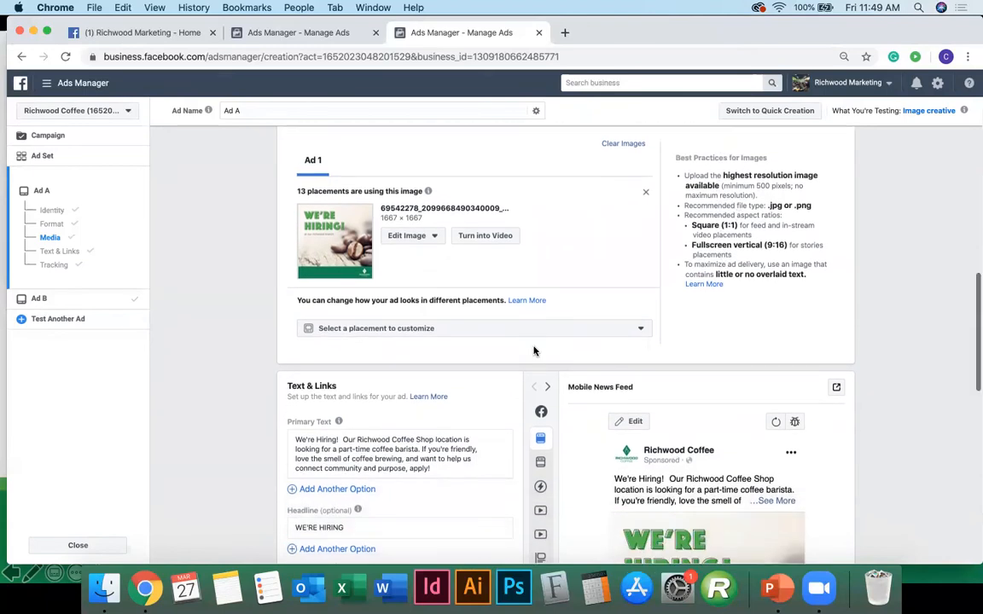
pyautogui.click(529, 334)
pyautogui.scroll(-6, 487, 442)
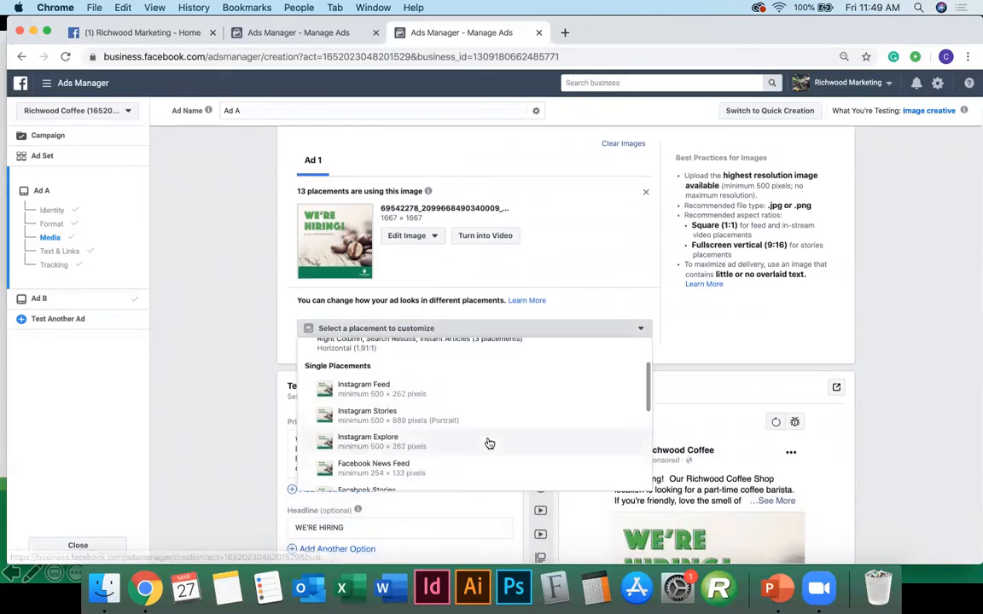
pyautogui.scroll(6, 486, 427)
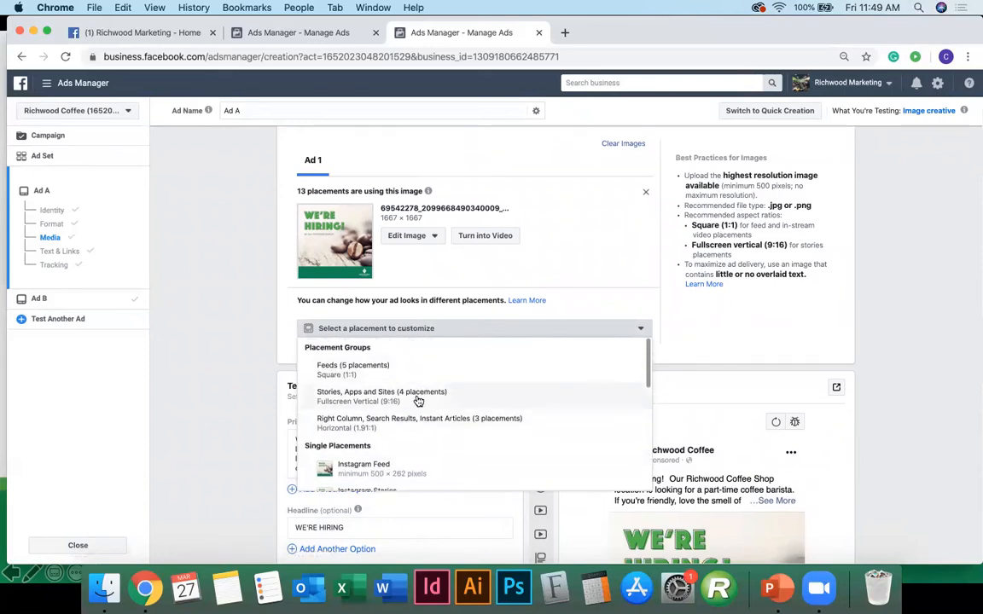
pyautogui.scroll(-2, 410, 440)
pyautogui.scroll(-1, 410, 441)
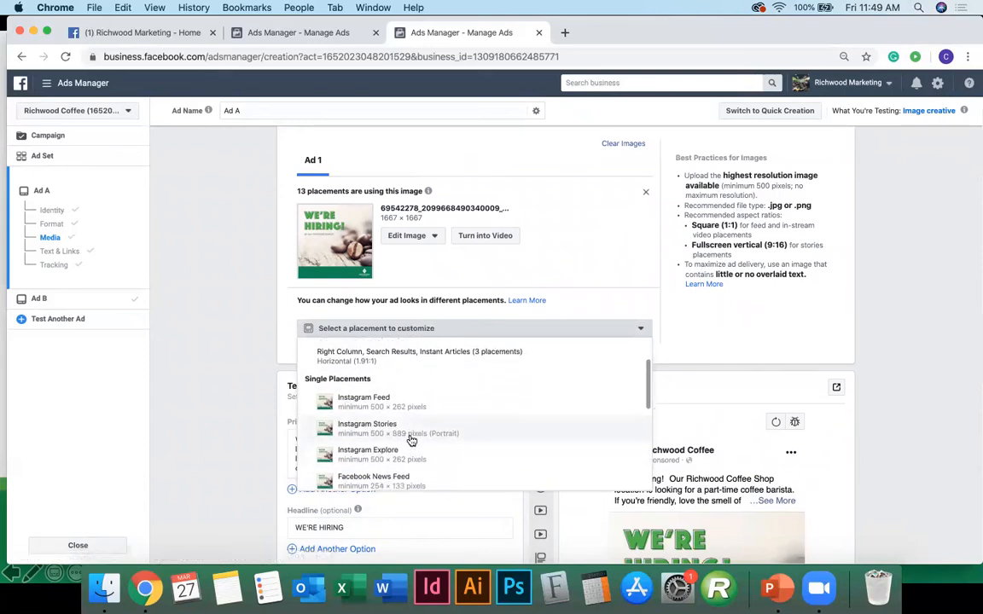
pyautogui.scroll(-3, 410, 440)
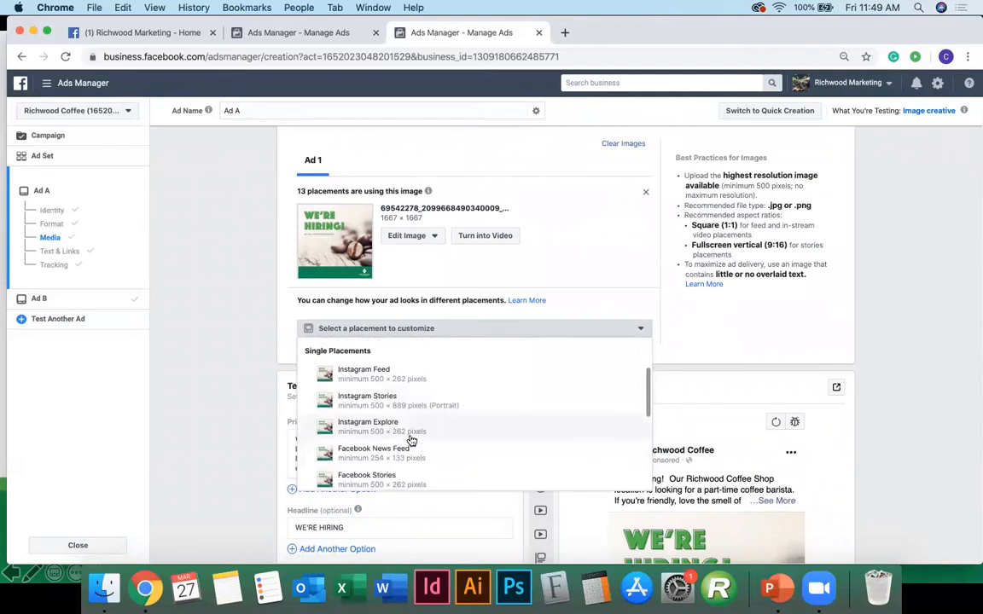
pyautogui.scroll(-3, 407, 452)
pyautogui.scroll(-10, 401, 457)
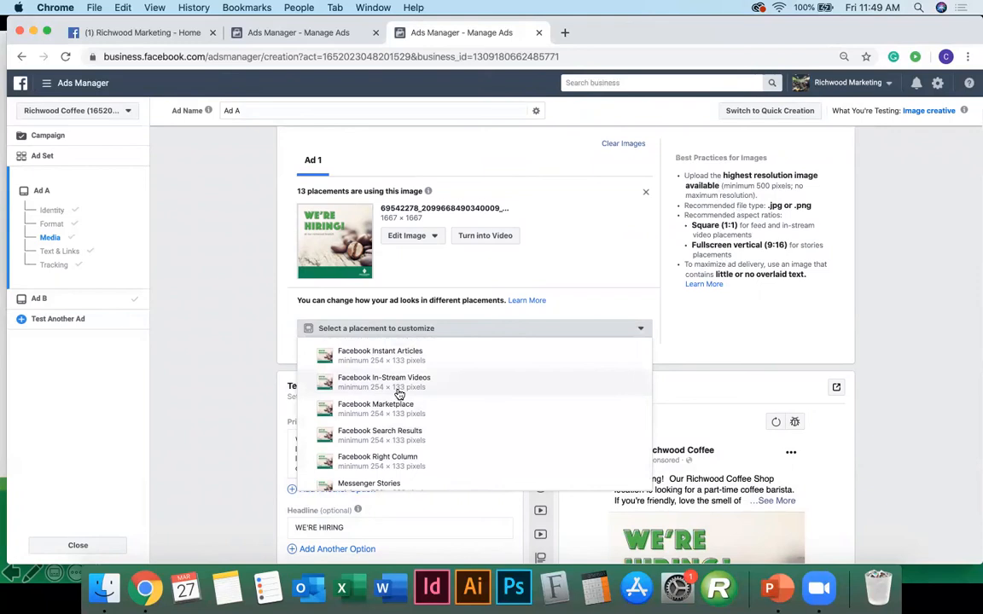
pyautogui.click(240, 347)
# Step: Review Ad A's Text & Links settings, from the primary text to the call to action, alongside the Mobile News Feed preview
pyautogui.scroll(-1, 262, 378)
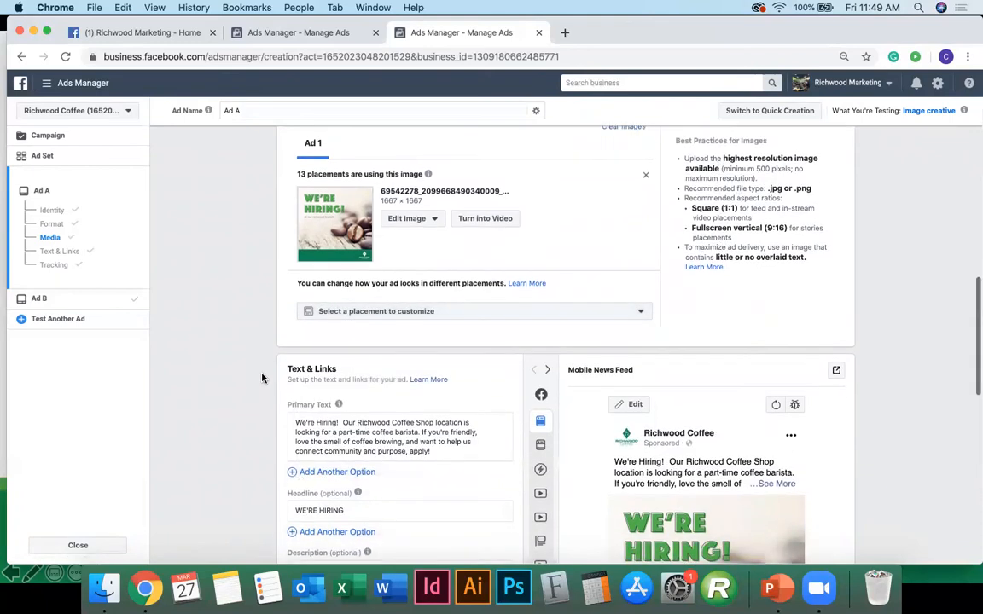
pyautogui.scroll(-4, 262, 378)
pyautogui.scroll(-7, 262, 378)
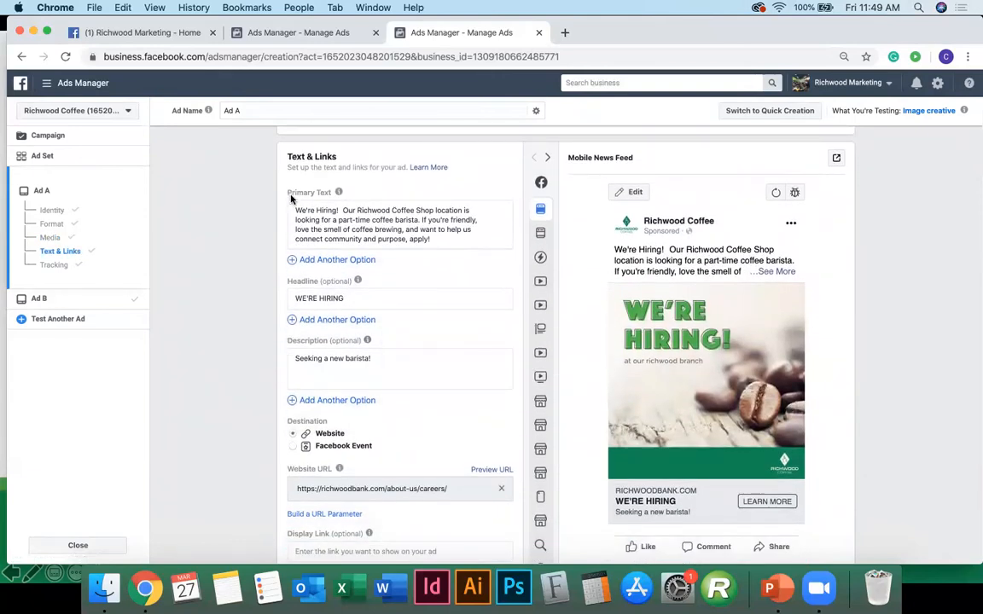
pyautogui.moveTo(293, 209); pyautogui.dragTo(456, 243)
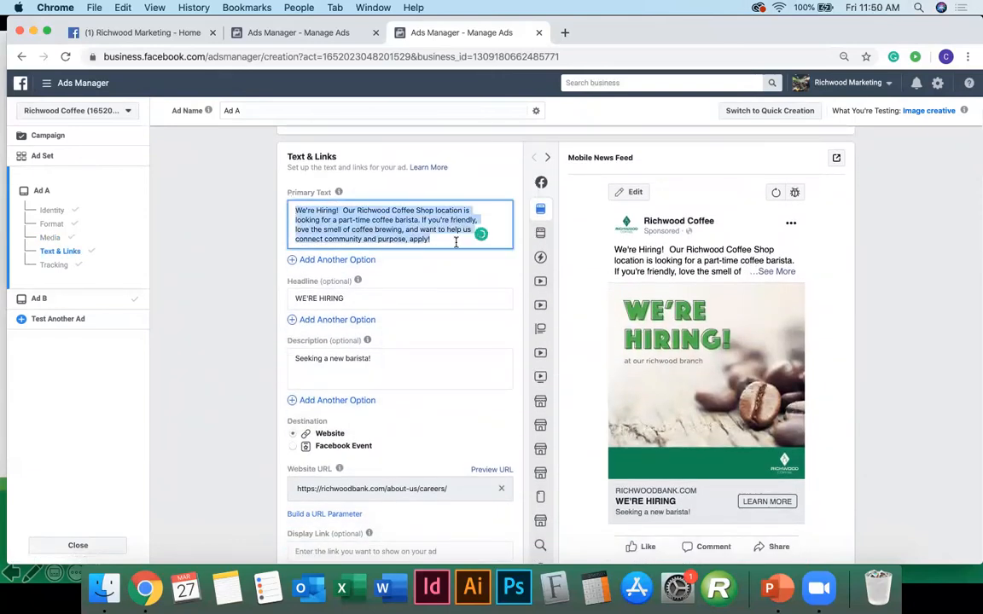
pyautogui.click(225, 232)
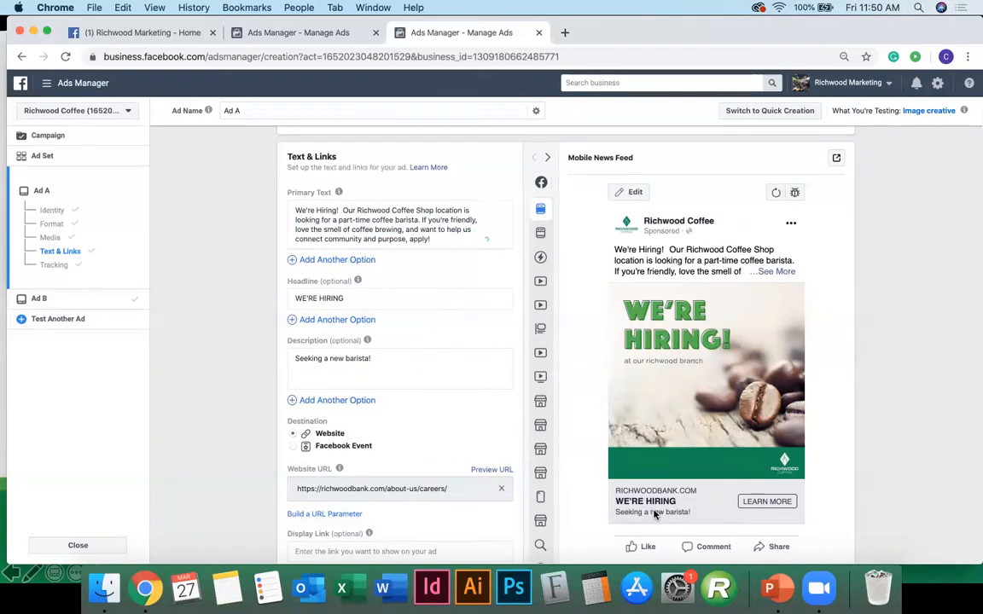
pyautogui.scroll(-3, 469, 422)
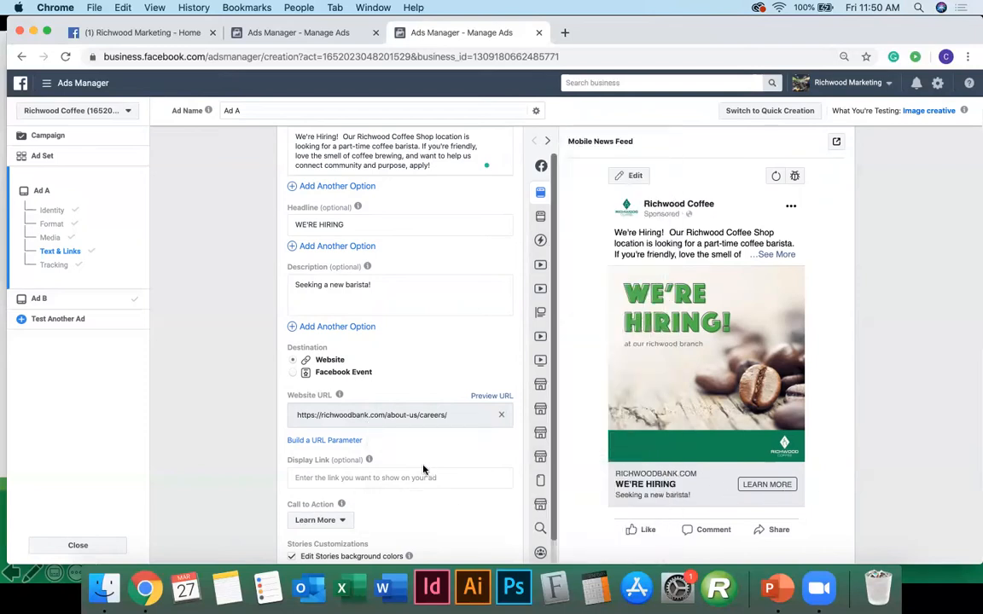
pyautogui.scroll(-3, 341, 467)
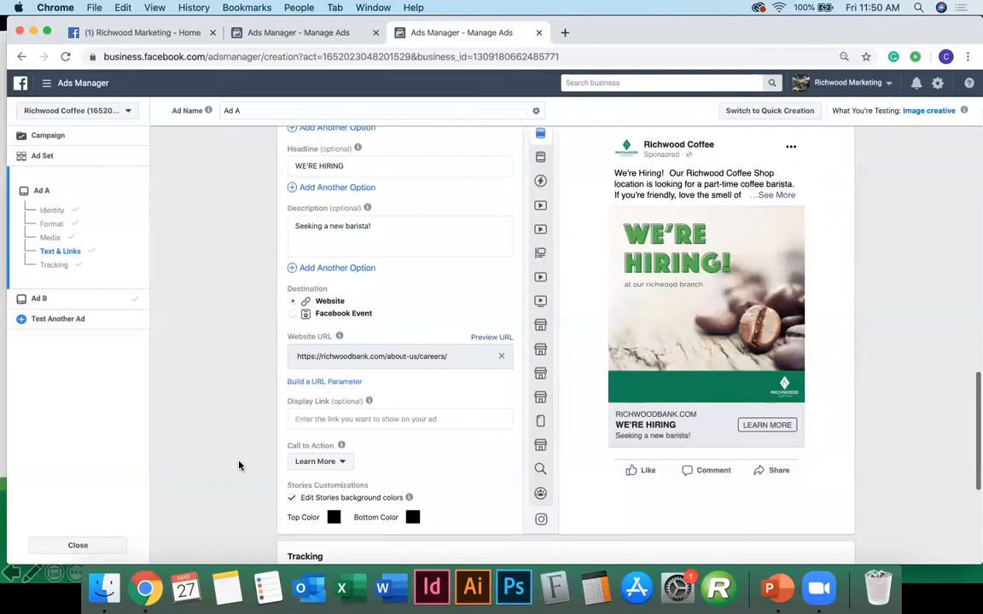
# Step: Preview Ad A in the Desktop News Feed placement and look over the full ad
pyautogui.scroll(-1, 239, 466)
pyautogui.scroll(1, 239, 465)
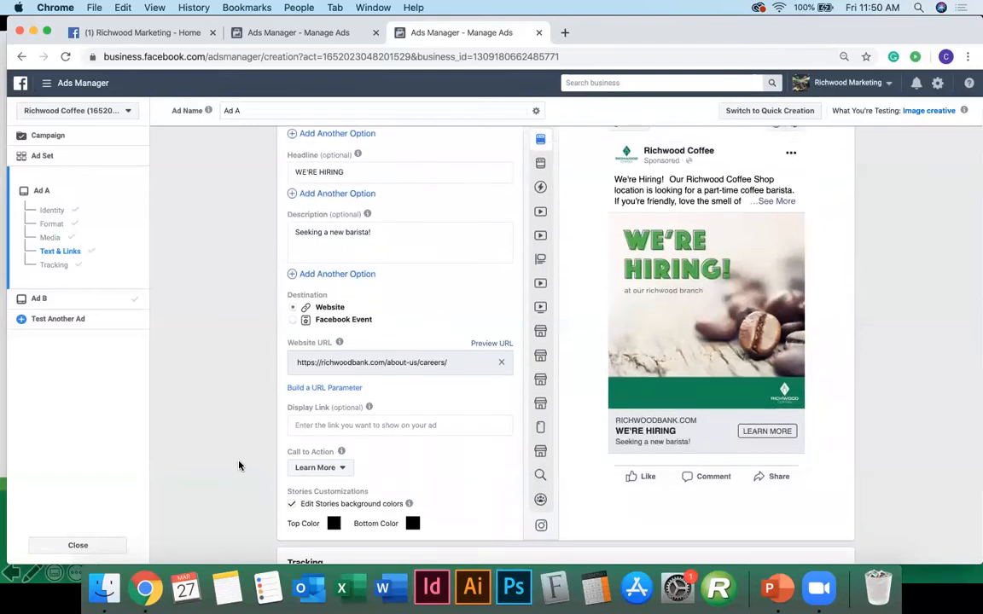
pyautogui.scroll(-1, 239, 466)
pyautogui.scroll(1, 486, 321)
pyautogui.scroll(2, 486, 320)
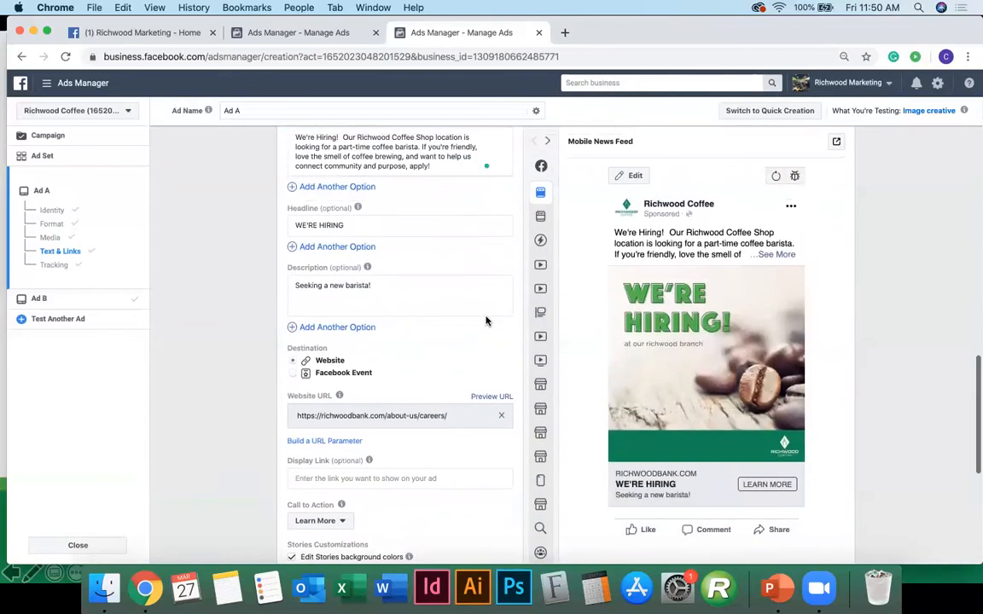
pyautogui.moveTo(545, 171)
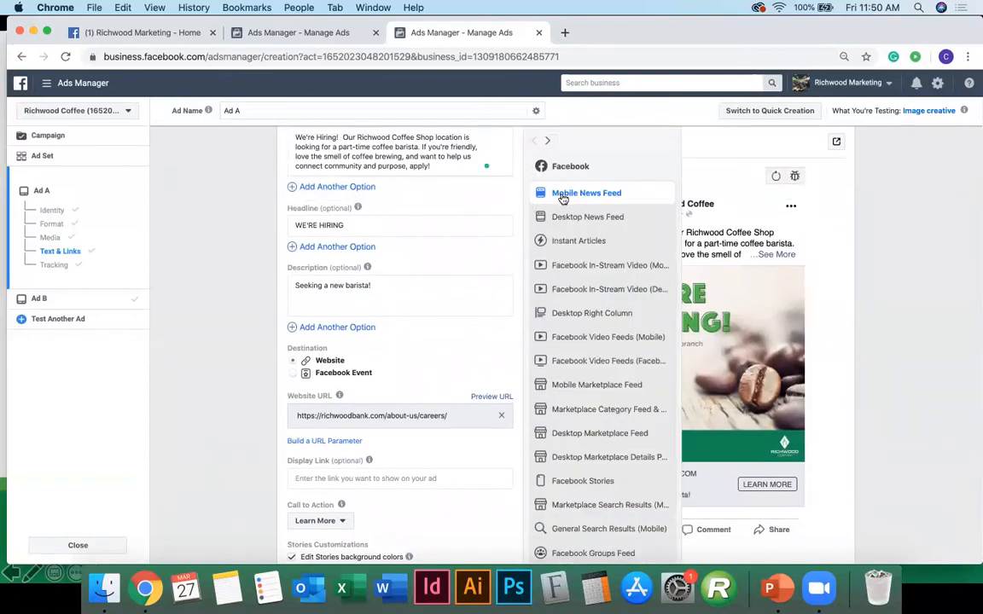
pyautogui.scroll(1, 477, 213)
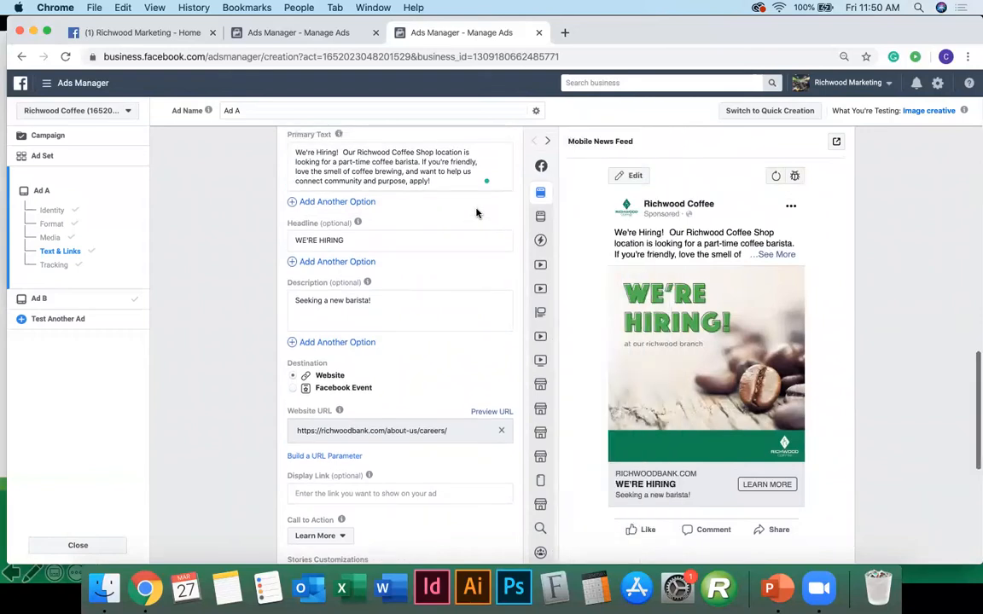
pyautogui.scroll(1, 827, 330)
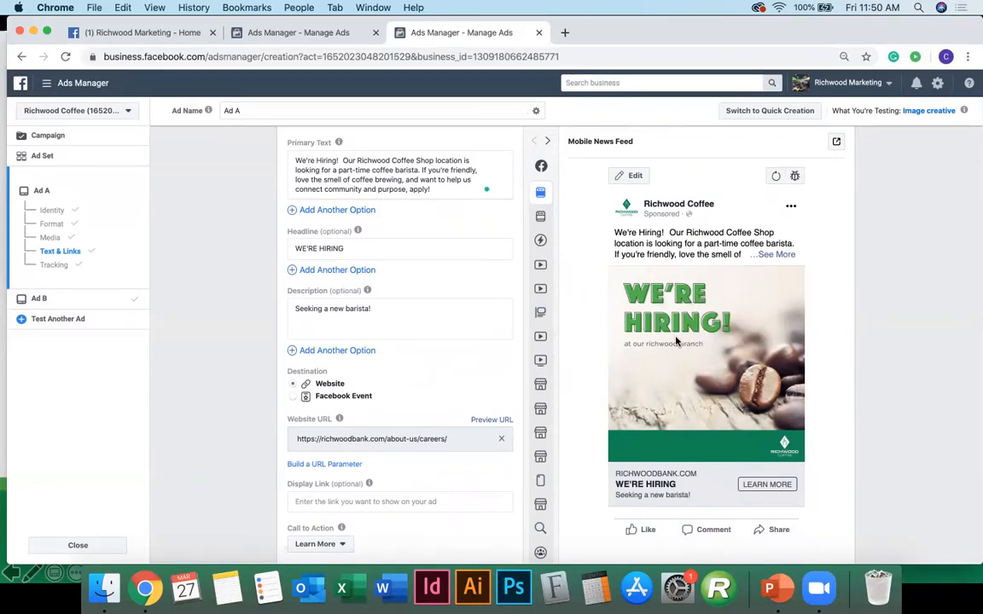
pyautogui.click(542, 217)
pyautogui.scroll(-2, 720, 345)
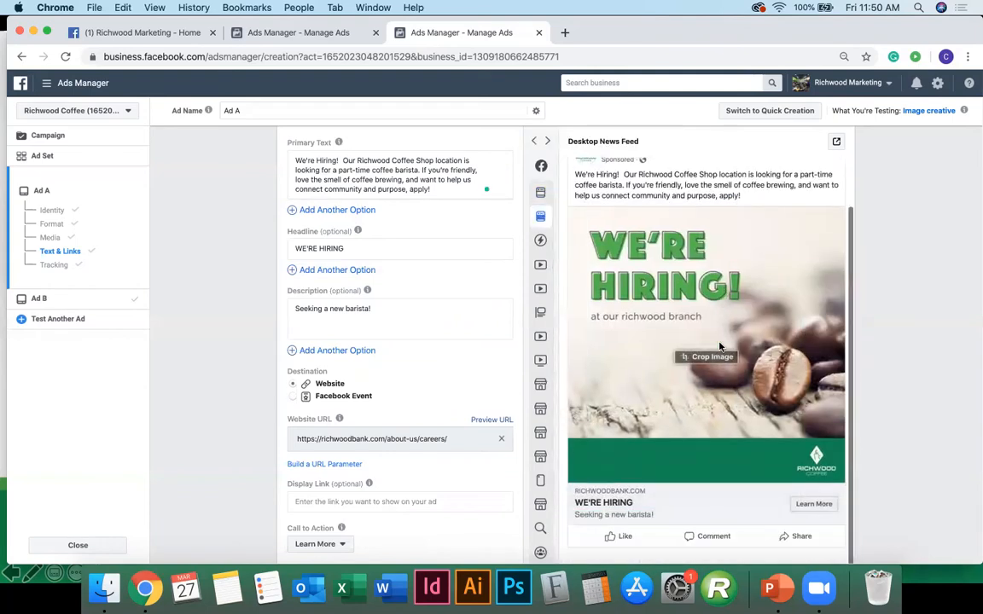
pyautogui.scroll(3, 719, 346)
# Step: Preview Ad A in the Facebook In-Stream Video (Mobile) and Instagram Feed placements
pyautogui.moveTo(546, 257)
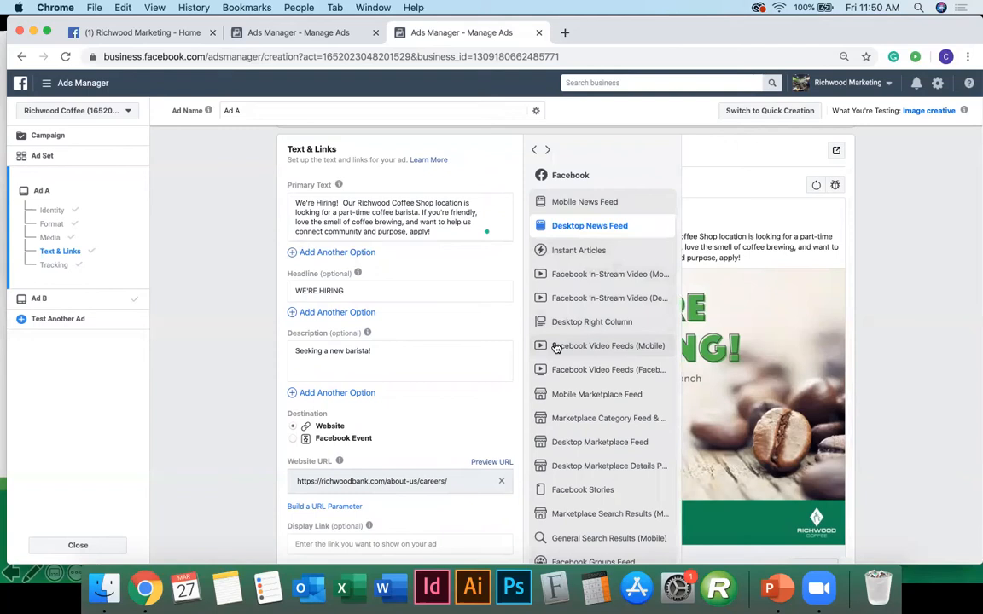
pyautogui.click(555, 275)
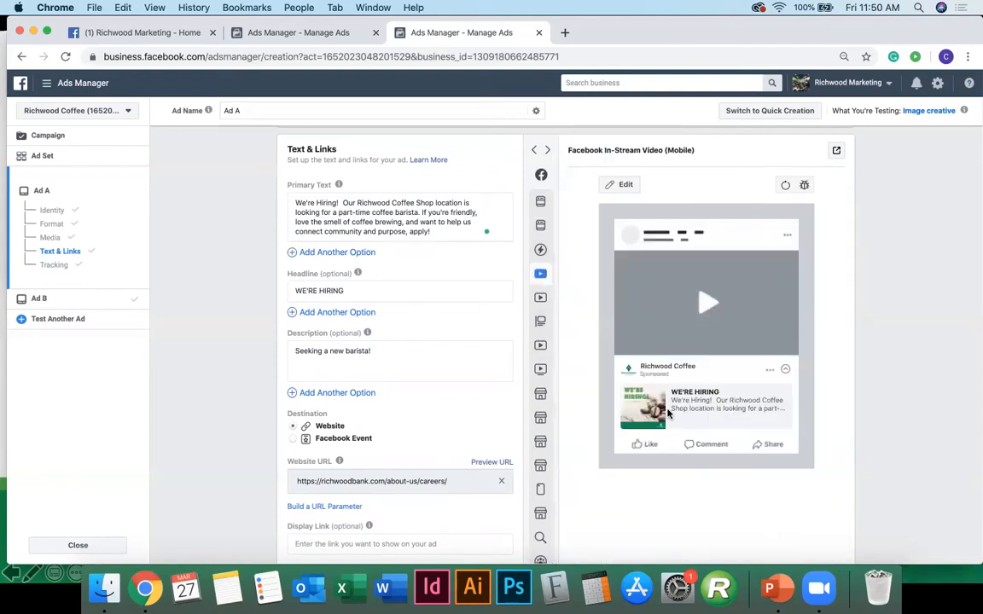
pyautogui.moveTo(541, 320)
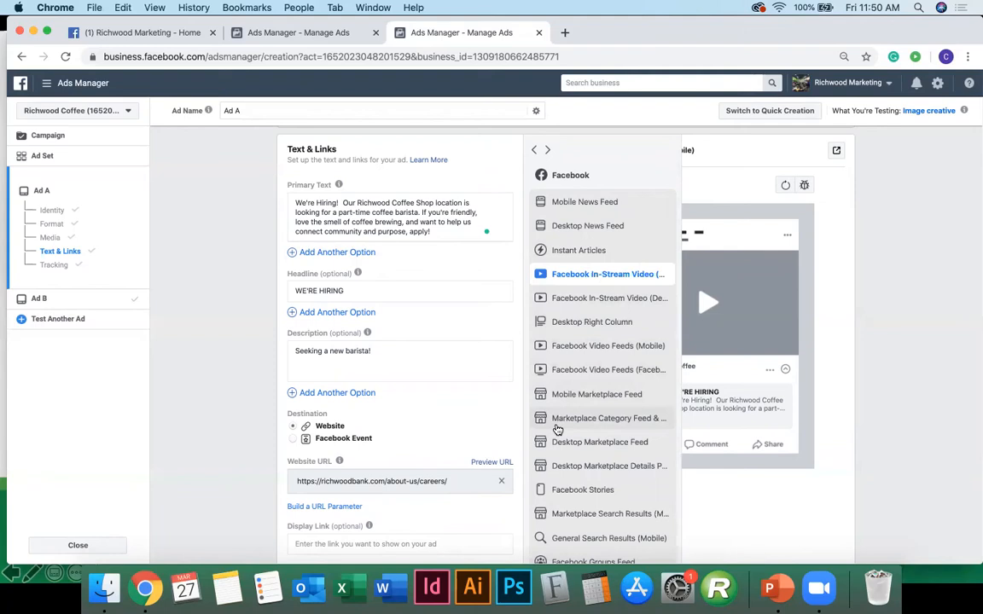
pyautogui.scroll(-2, 556, 429)
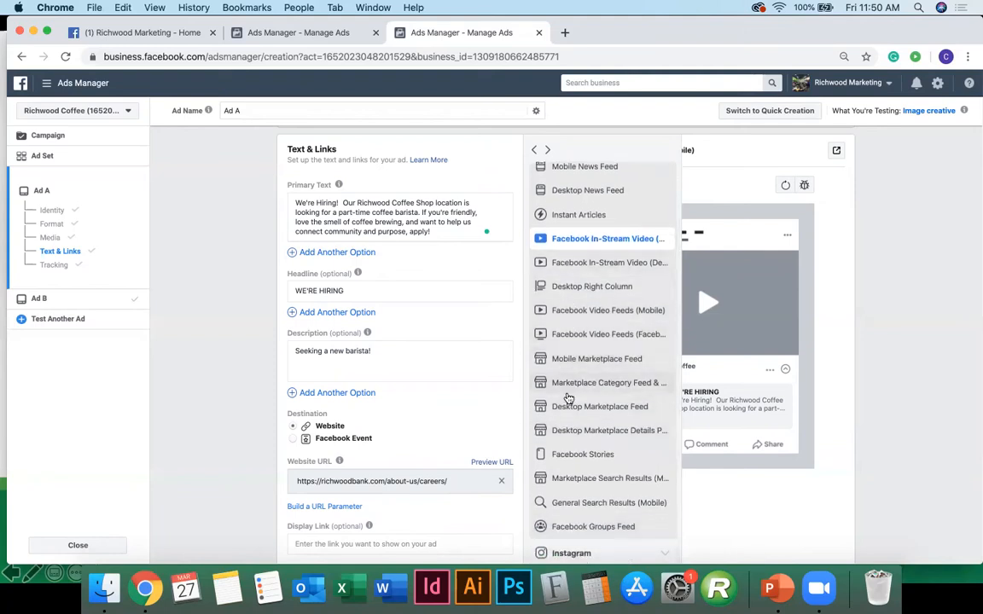
pyautogui.scroll(-1, 567, 405)
pyautogui.click(573, 531)
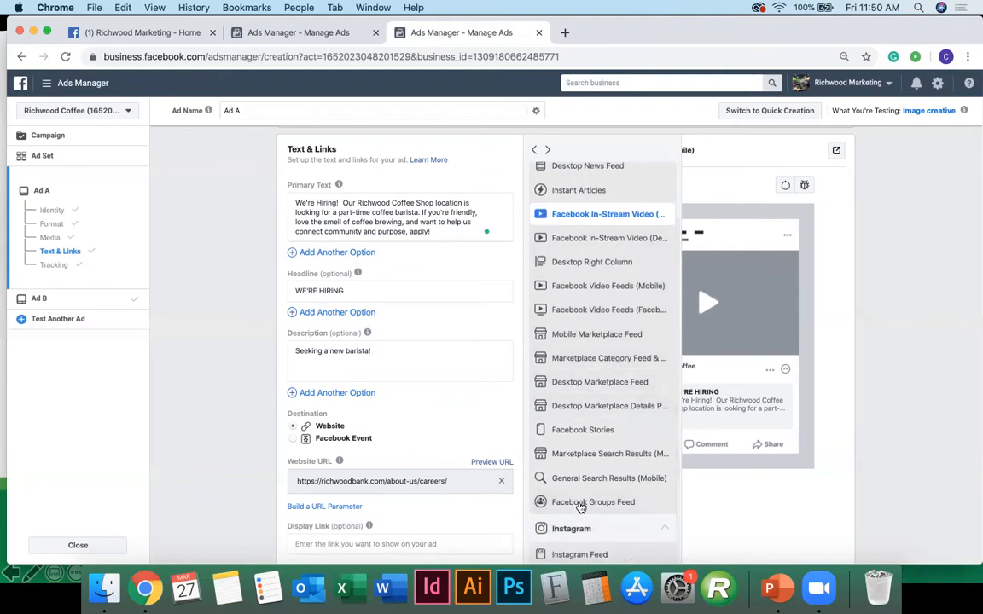
pyautogui.click(582, 555)
pyautogui.scroll(-4, 598, 455)
pyautogui.scroll(2, 598, 455)
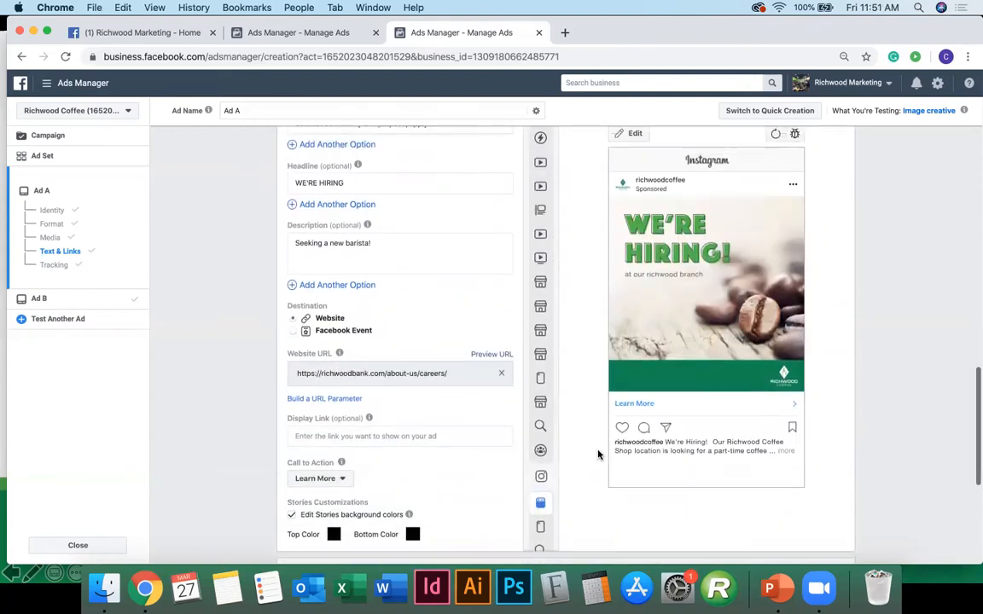
pyautogui.scroll(-4, 598, 455)
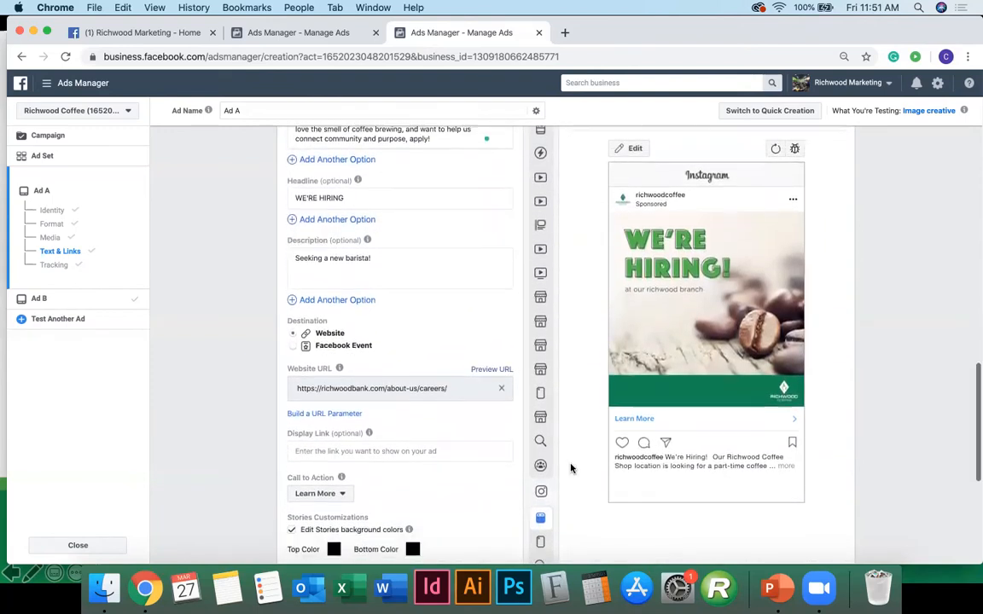
# Step: Preview Ad A in the Instagram Stories placement
pyautogui.moveTo(544, 452)
pyautogui.scroll(-2, 543, 465)
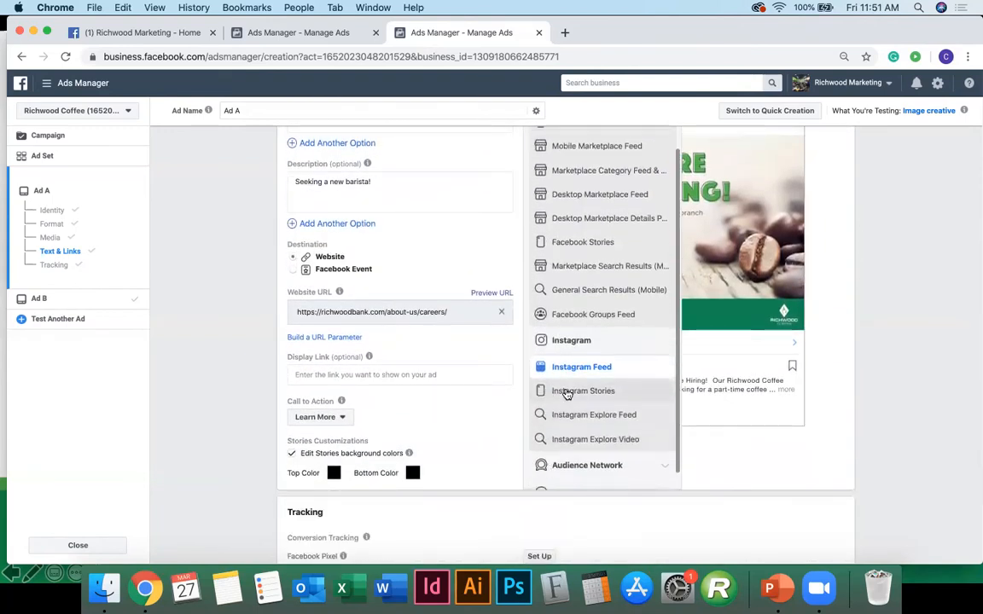
pyautogui.click(565, 392)
pyautogui.scroll(4, 614, 433)
pyautogui.scroll(-2, 614, 432)
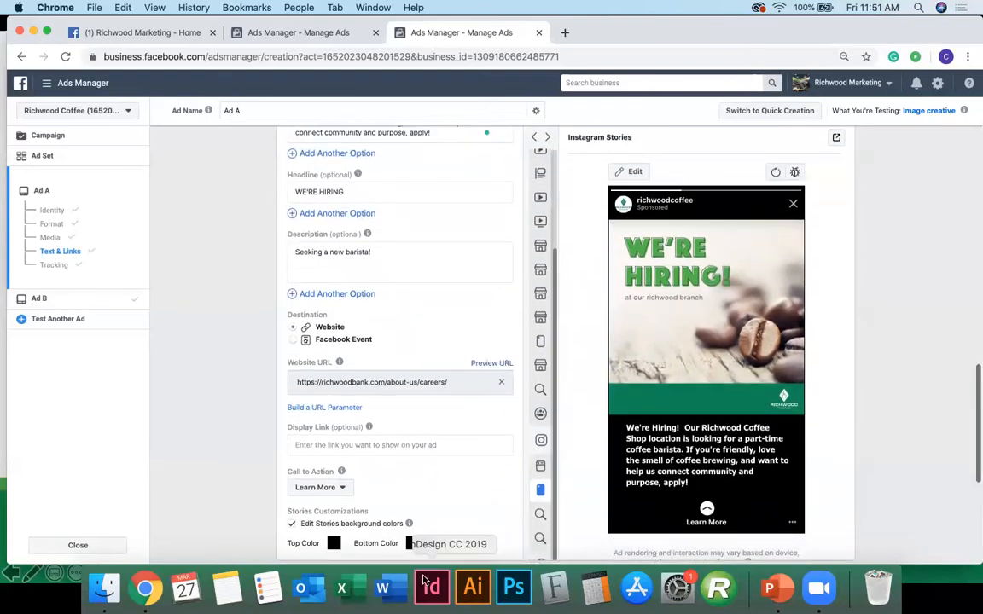
pyautogui.moveTo(538, 505)
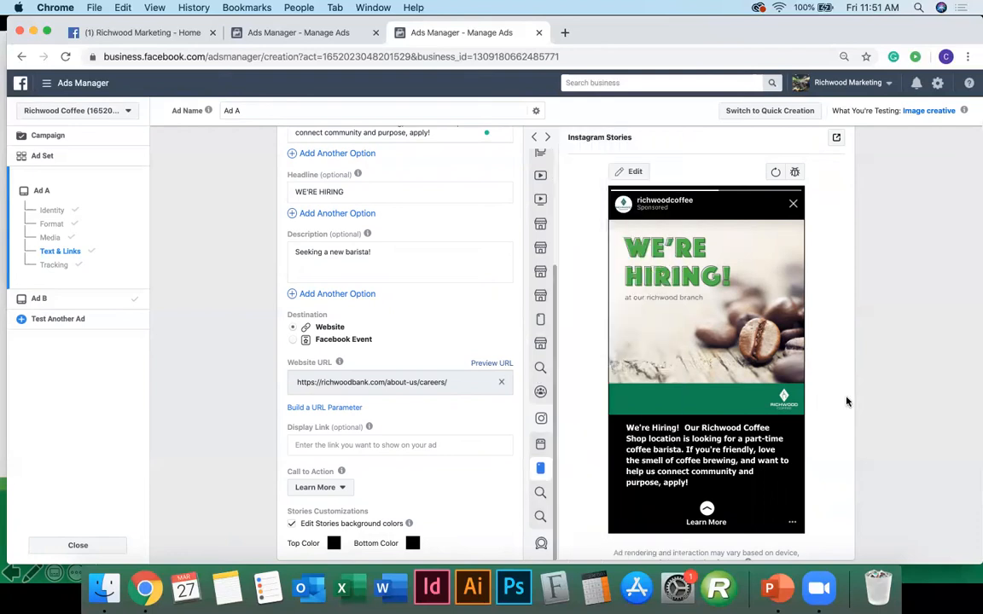
# Step: Examine Ad A's Tracking section, including the conversion tracking, offline events and URL parameter options
pyautogui.scroll(-5, 421, 465)
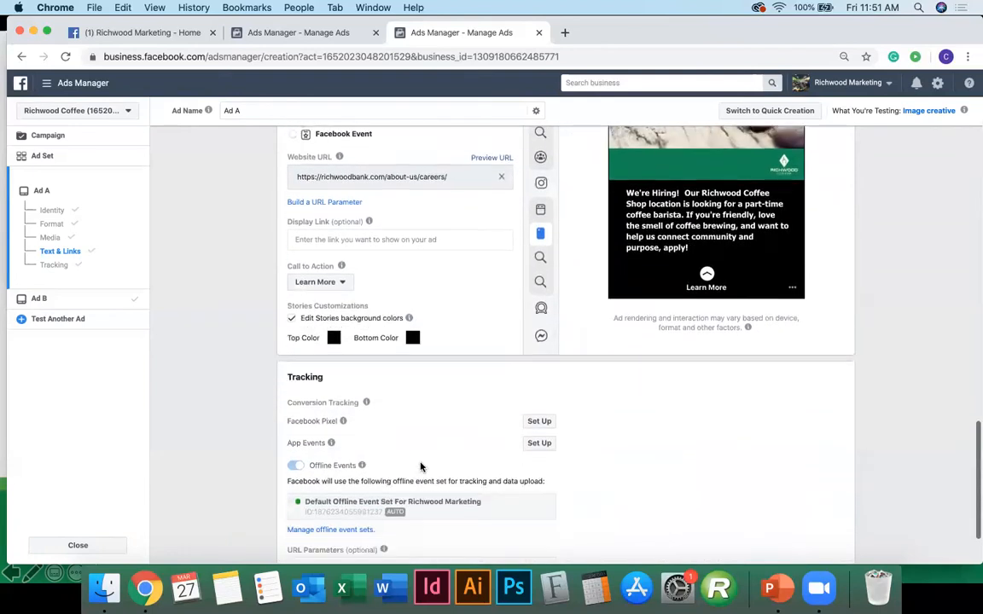
pyautogui.scroll(-2, 422, 465)
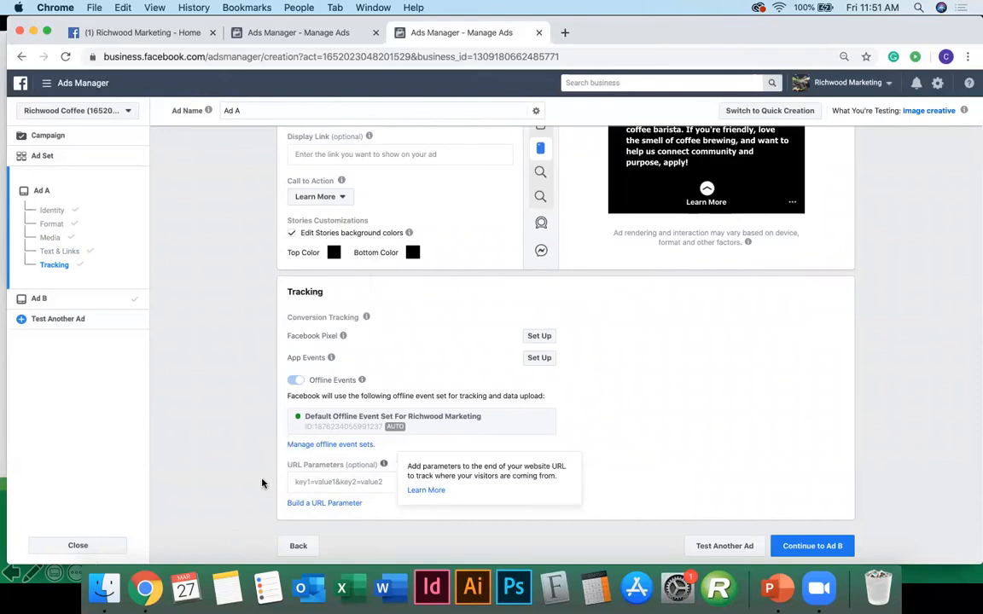
pyautogui.scroll(3, 267, 461)
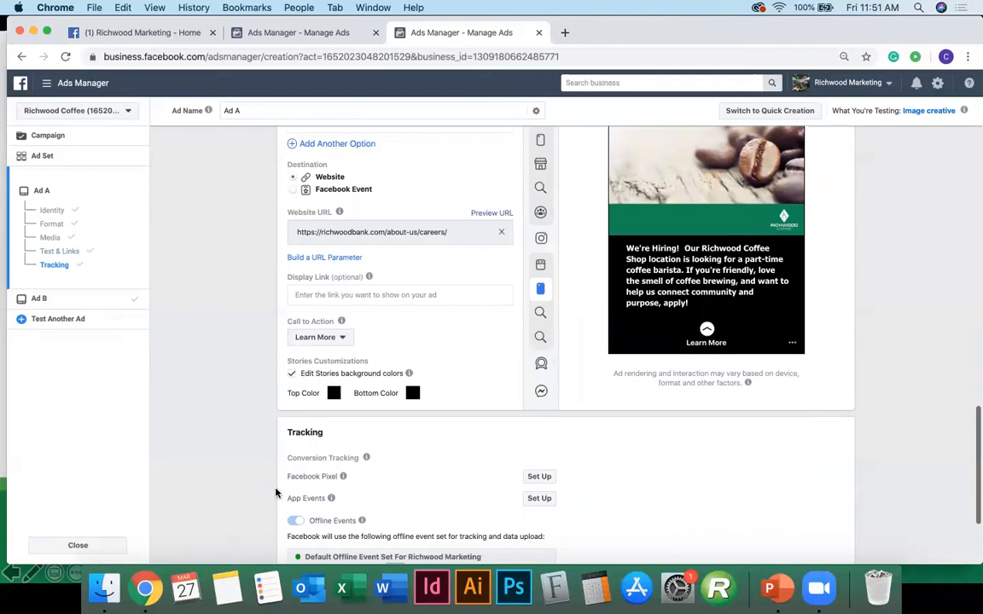
pyautogui.scroll(-1, 276, 493)
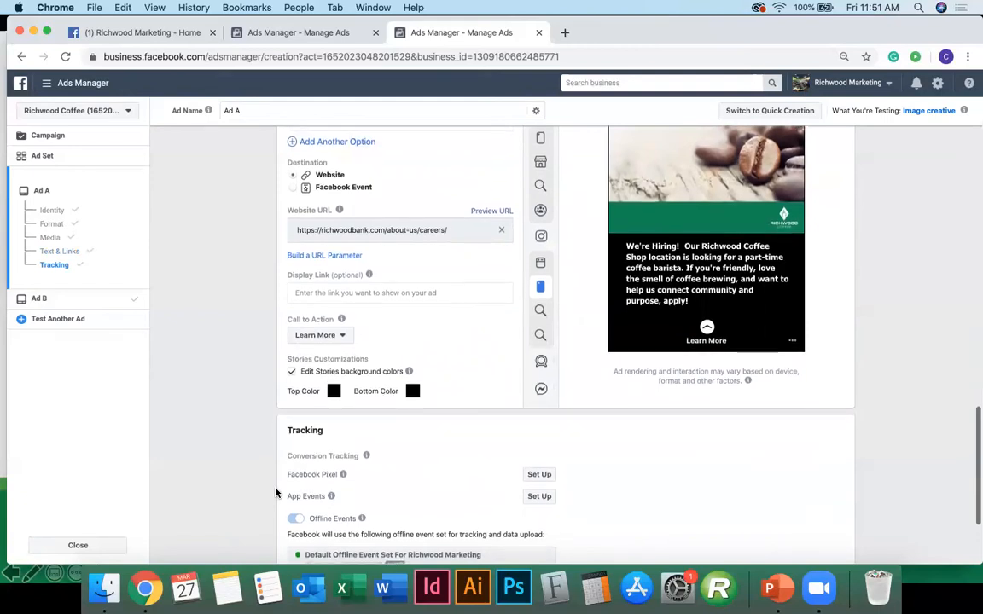
pyautogui.scroll(-5, 275, 529)
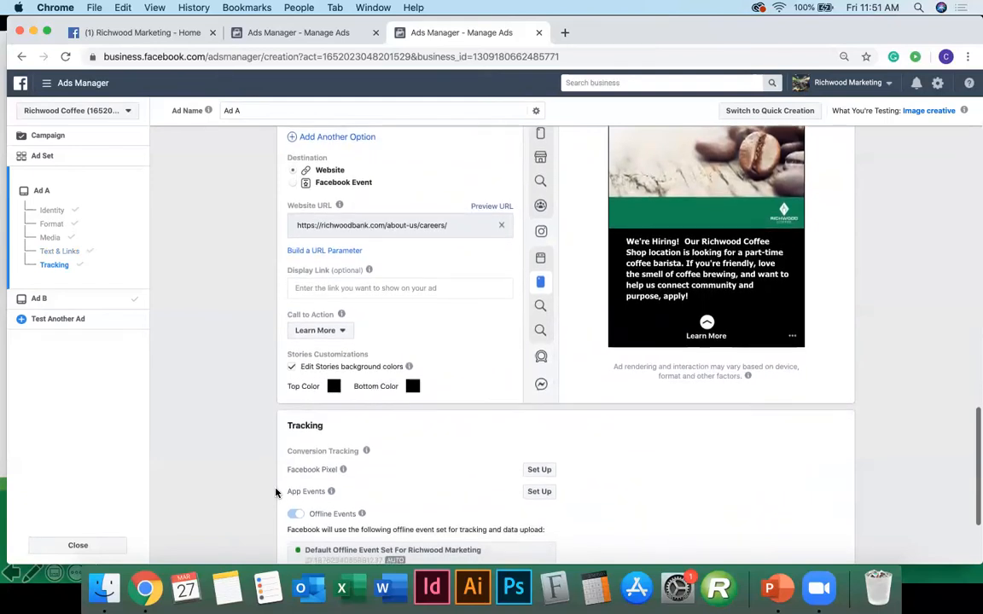
pyautogui.scroll(10, 278, 435)
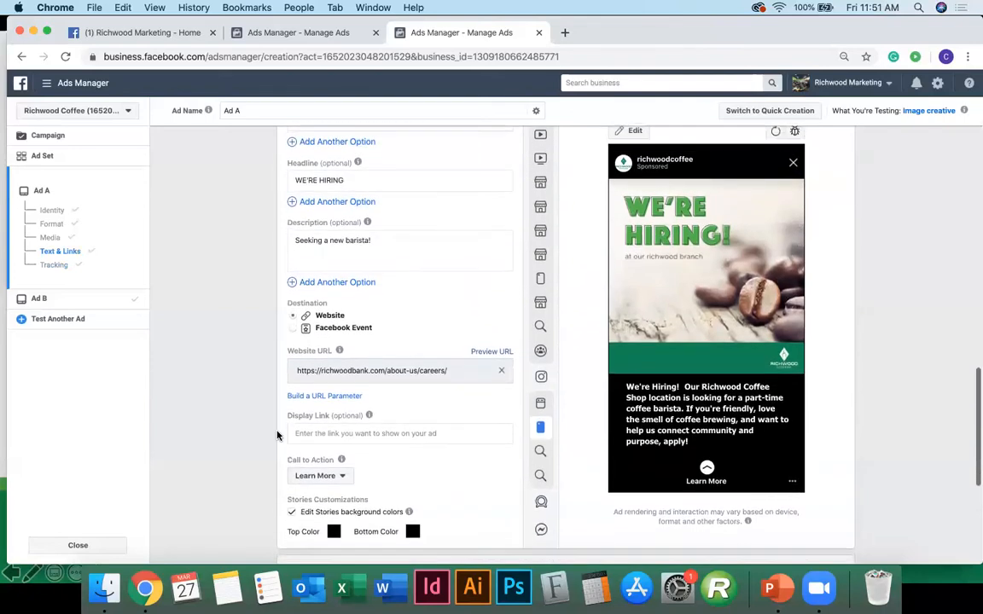
pyautogui.scroll(-2, 277, 435)
pyautogui.scroll(-11, 277, 436)
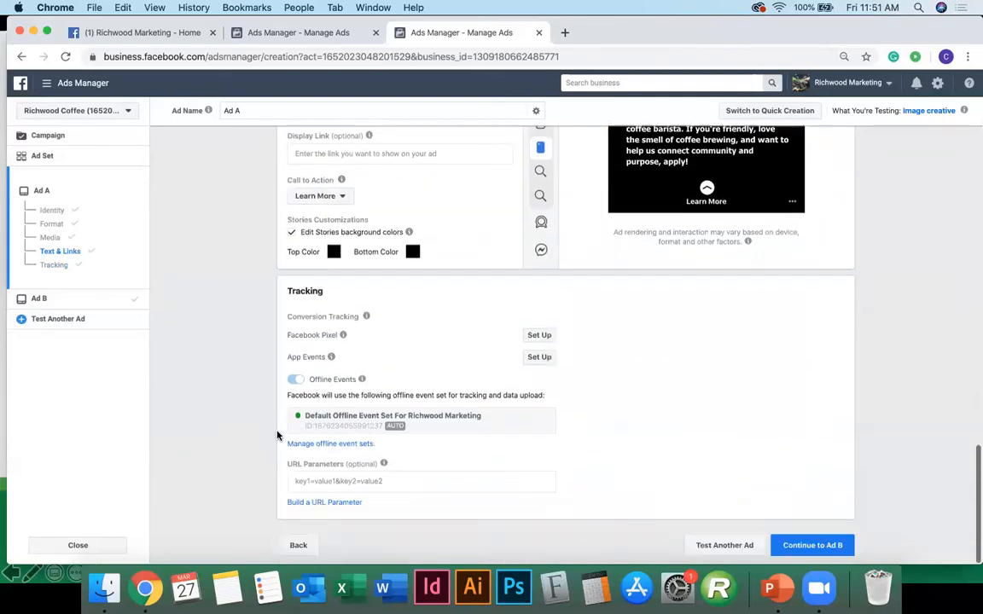
# Step: Continue to Ad B and review its Identity, Format and Media sections, including the coffee cup hiring image
pyautogui.click(809, 550)
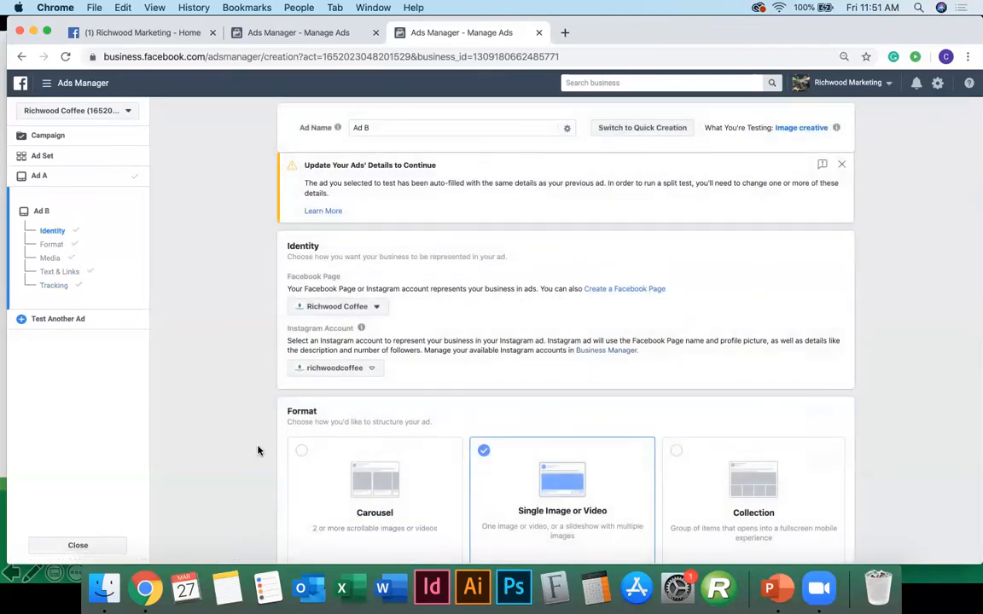
pyautogui.scroll(-1, 260, 391)
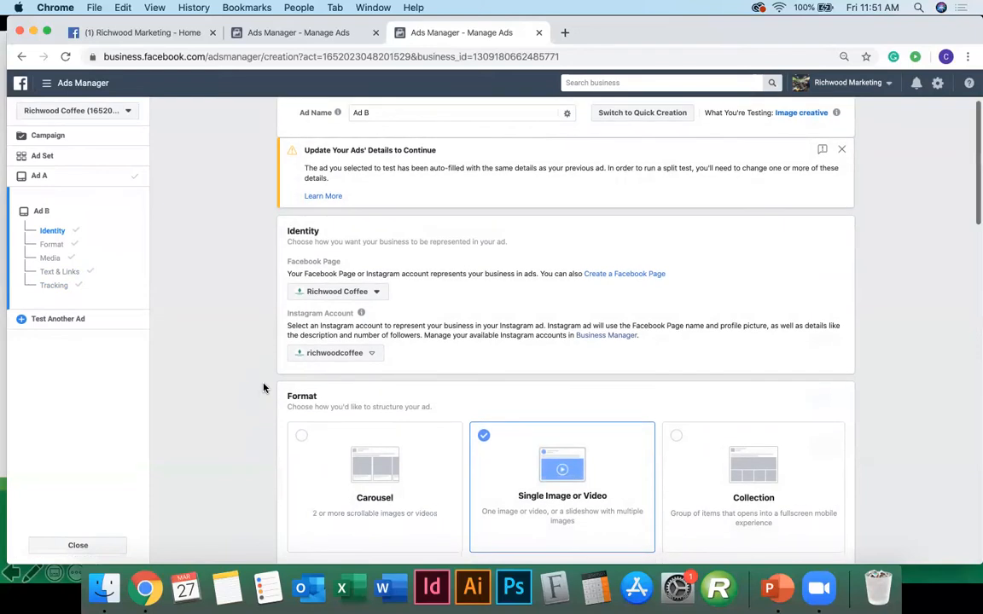
pyautogui.scroll(-5, 540, 398)
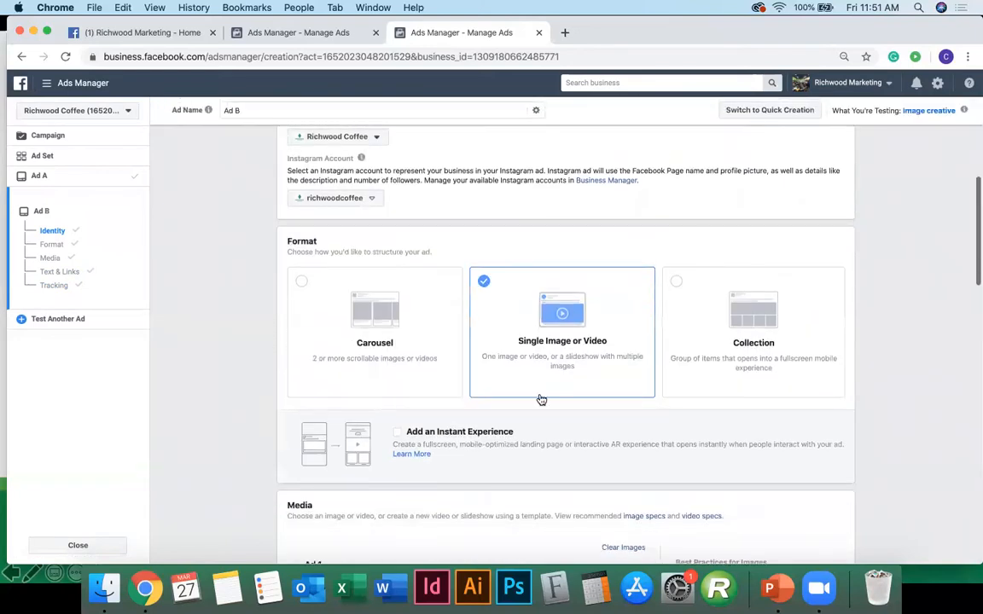
pyautogui.scroll(-9, 466, 503)
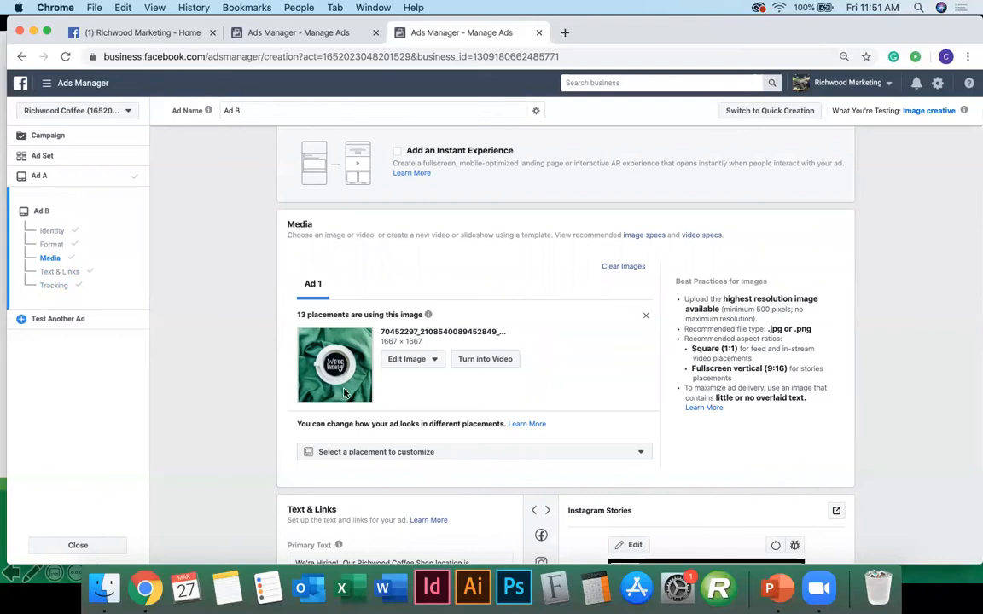
pyautogui.scroll(-1, 344, 385)
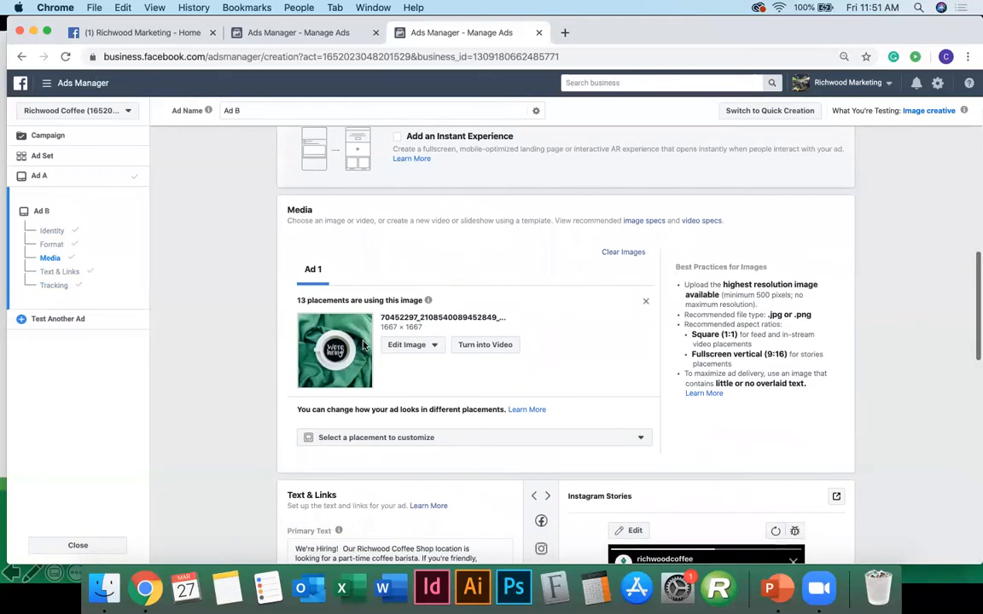
pyautogui.scroll(-1, 358, 344)
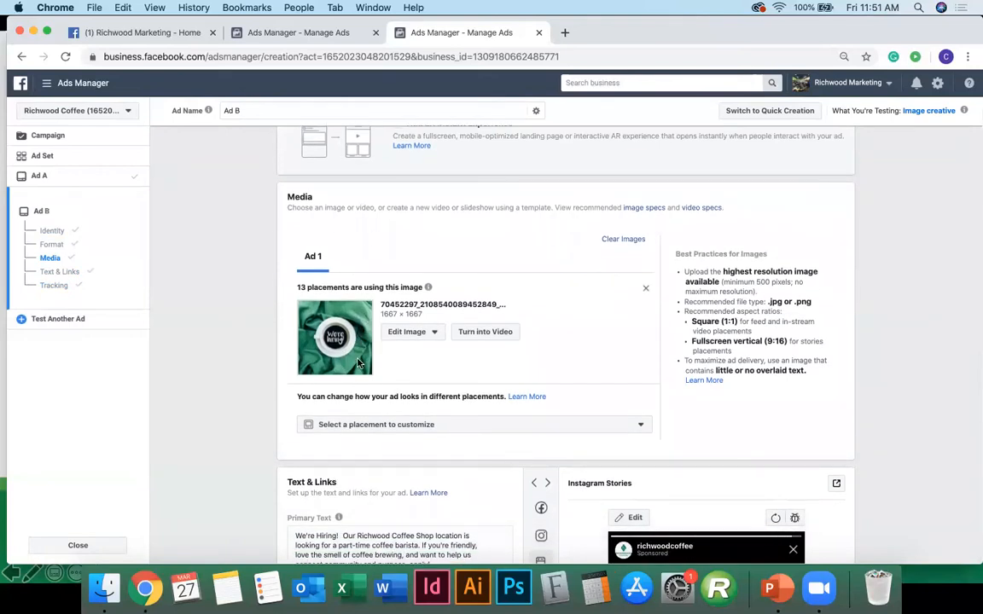
pyautogui.scroll(-2, 348, 384)
pyautogui.scroll(-1, 349, 401)
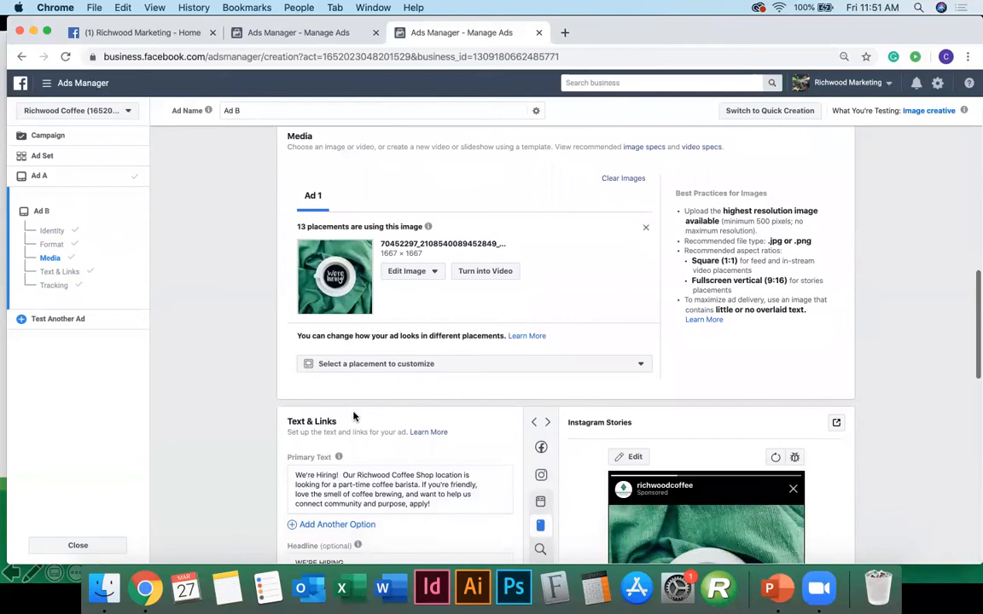
# Step: Review Ad B's Text & Links settings and preview the ad in the Mobile News Feed placement
pyautogui.scroll(-3, 353, 436)
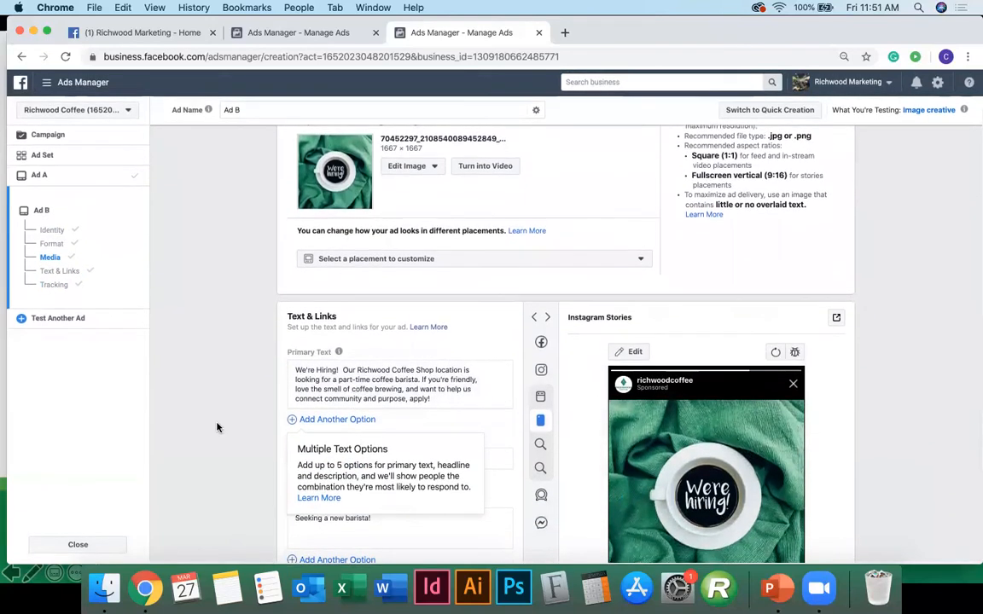
pyautogui.scroll(-2, 217, 427)
pyautogui.scroll(-1, 251, 420)
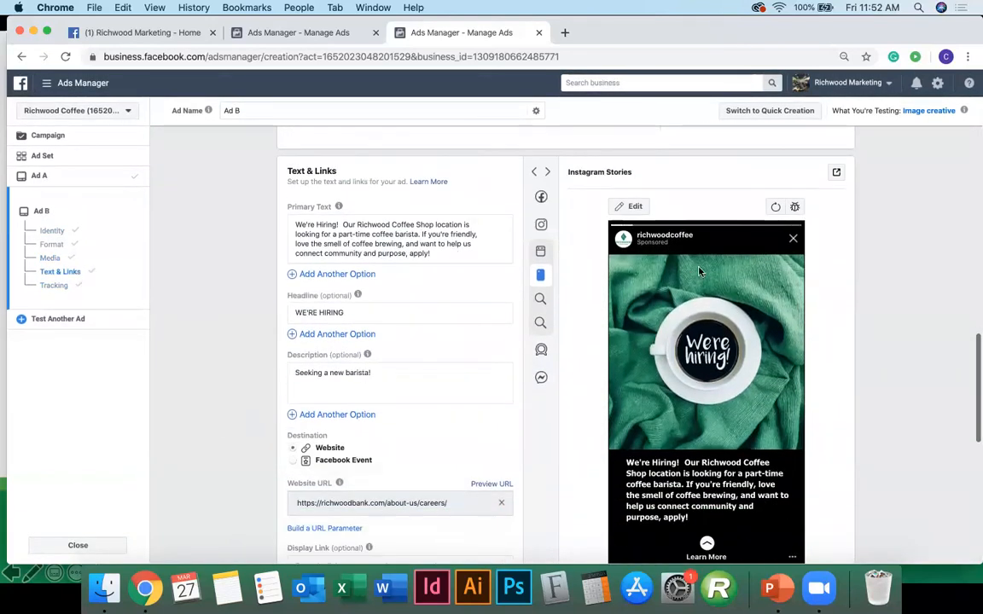
pyautogui.click(565, 201)
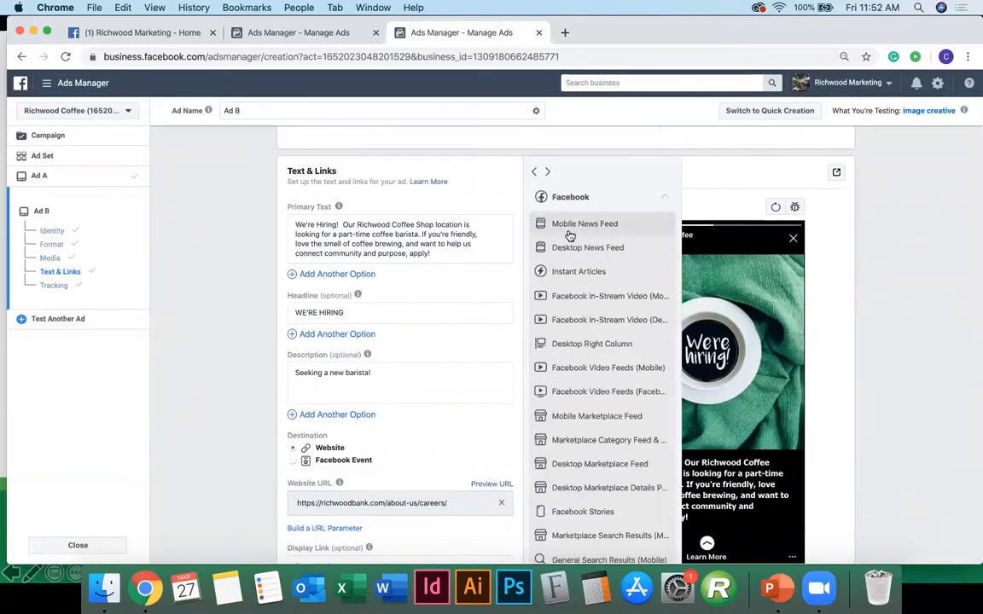
pyautogui.click(570, 229)
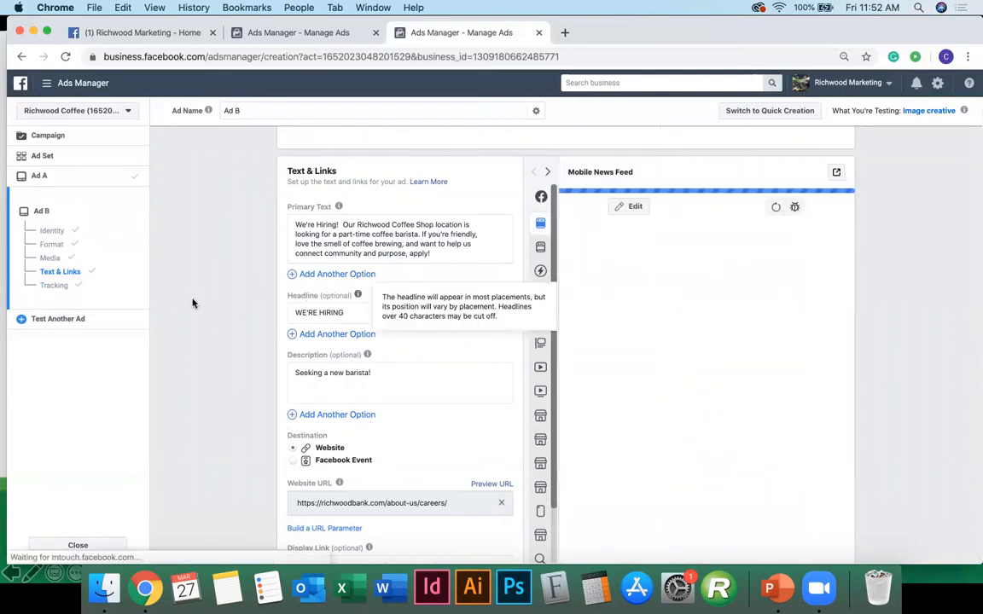
pyautogui.scroll(-1, 223, 386)
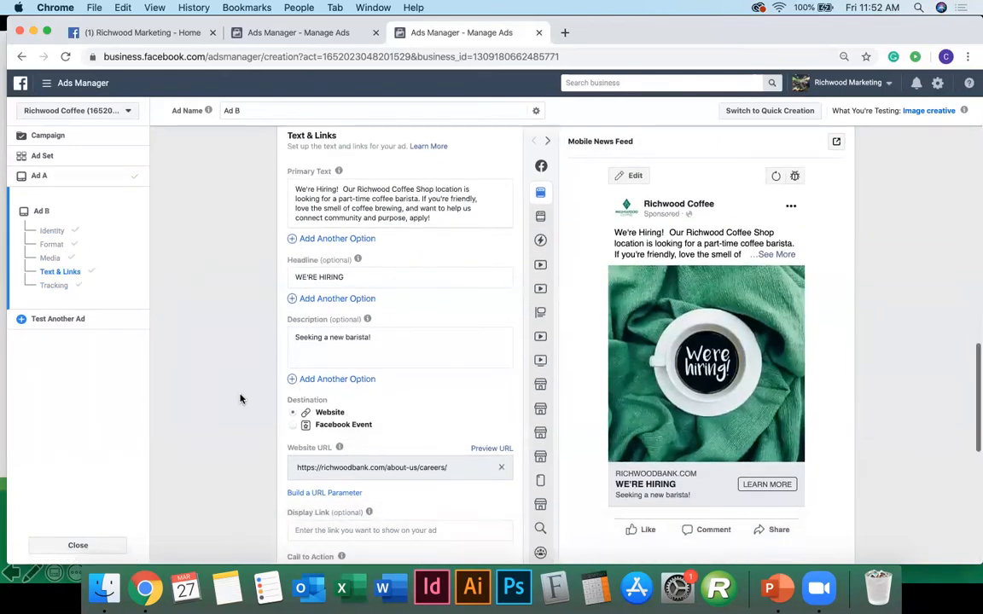
# Step: Examine Ad B's destination, call to action and Stories customization settings, as well as its Tracking section
pyautogui.scroll(-1, 248, 441)
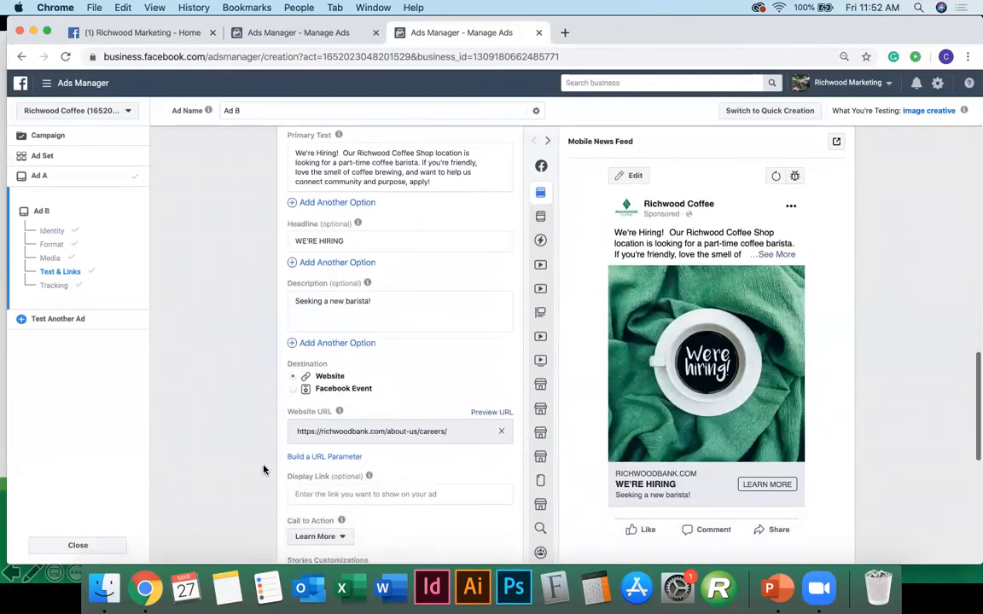
pyautogui.click(315, 536)
pyautogui.click(225, 426)
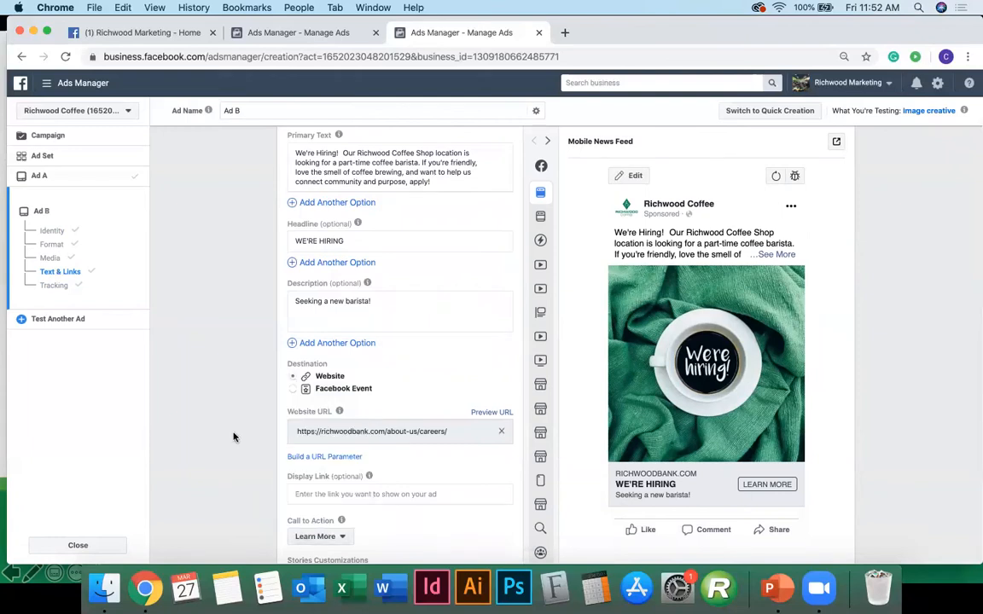
pyautogui.scroll(-1, 341, 512)
pyautogui.scroll(-1, 848, 359)
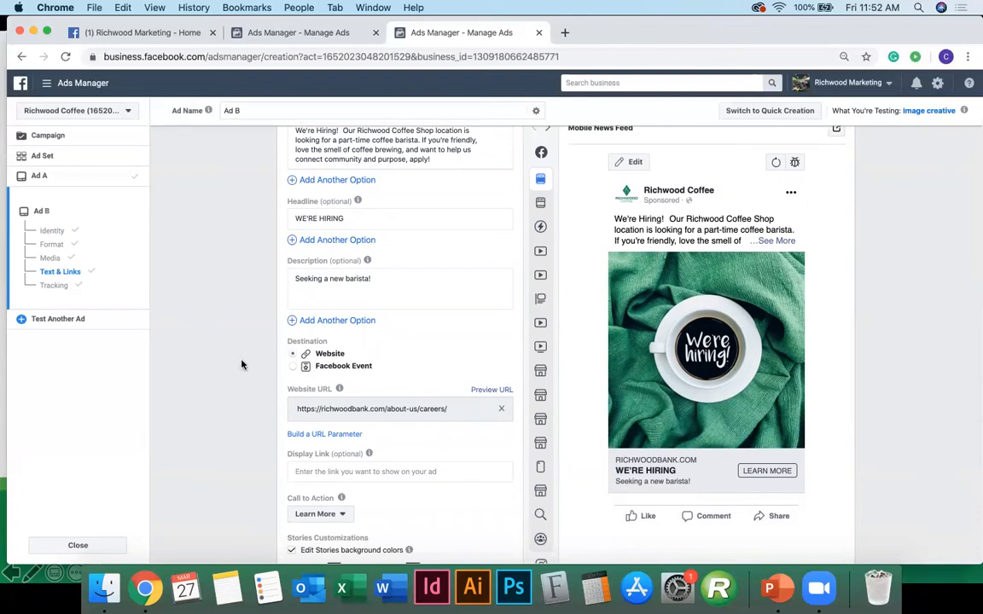
pyautogui.scroll(-3, 226, 377)
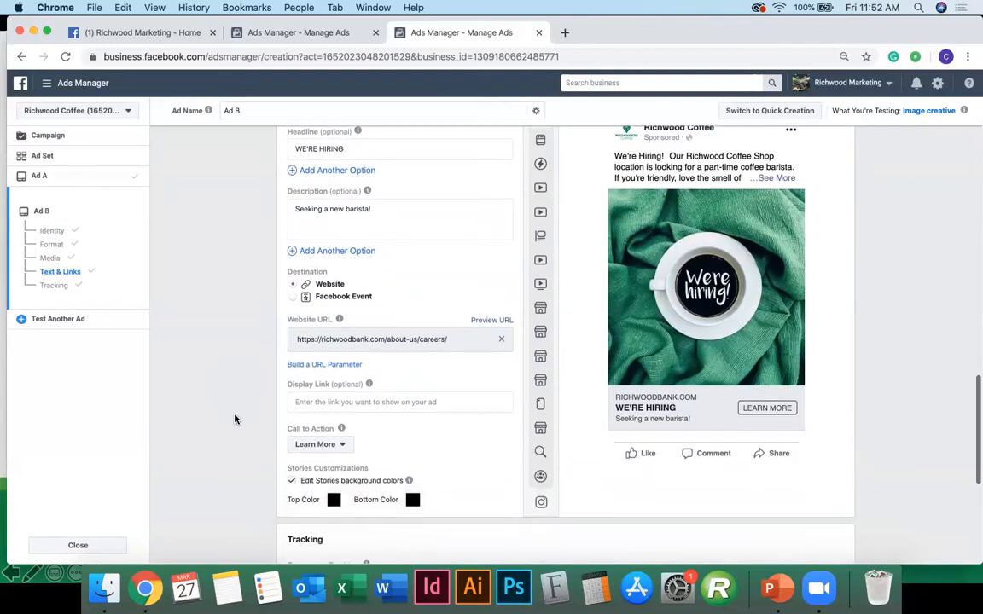
pyautogui.scroll(2, 236, 419)
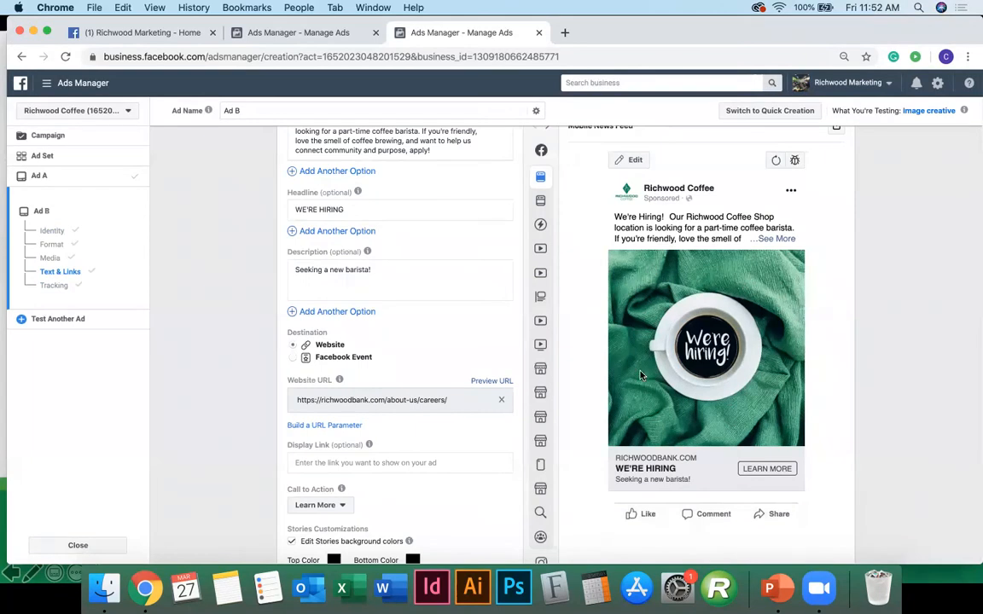
pyautogui.scroll(-6, 386, 449)
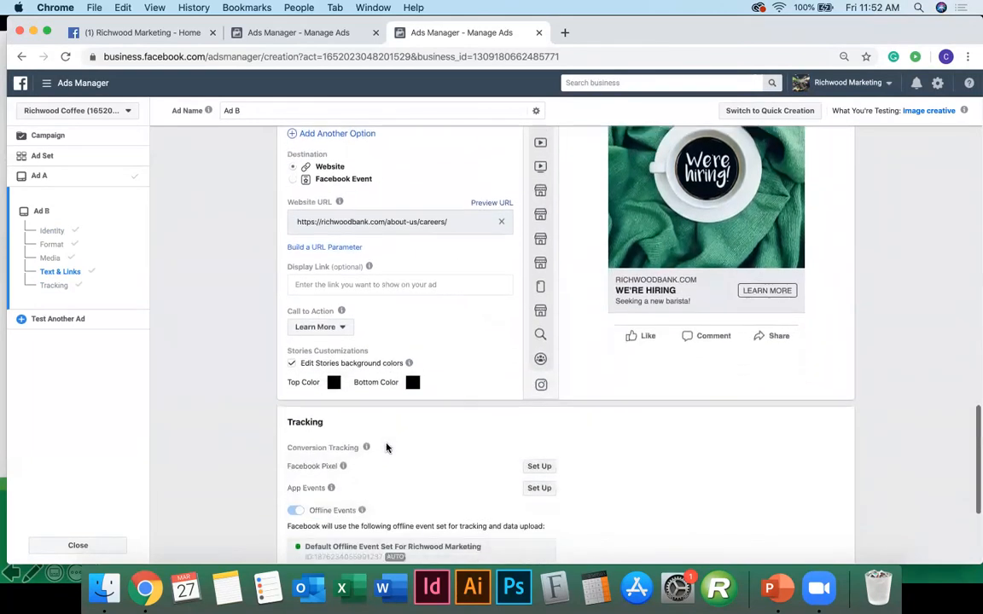
pyautogui.scroll(-3, 386, 449)
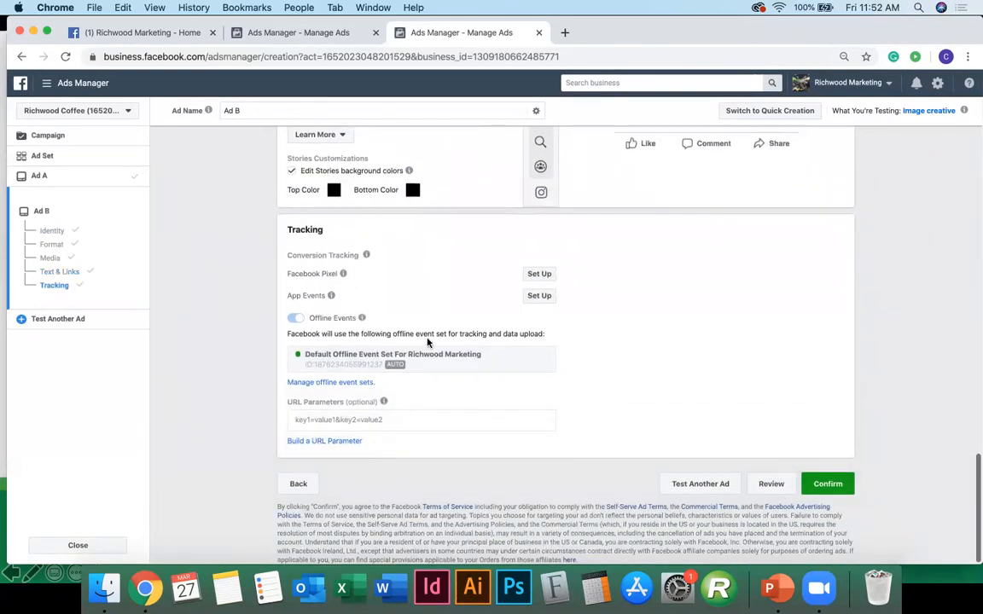
pyautogui.scroll(5, 424, 467)
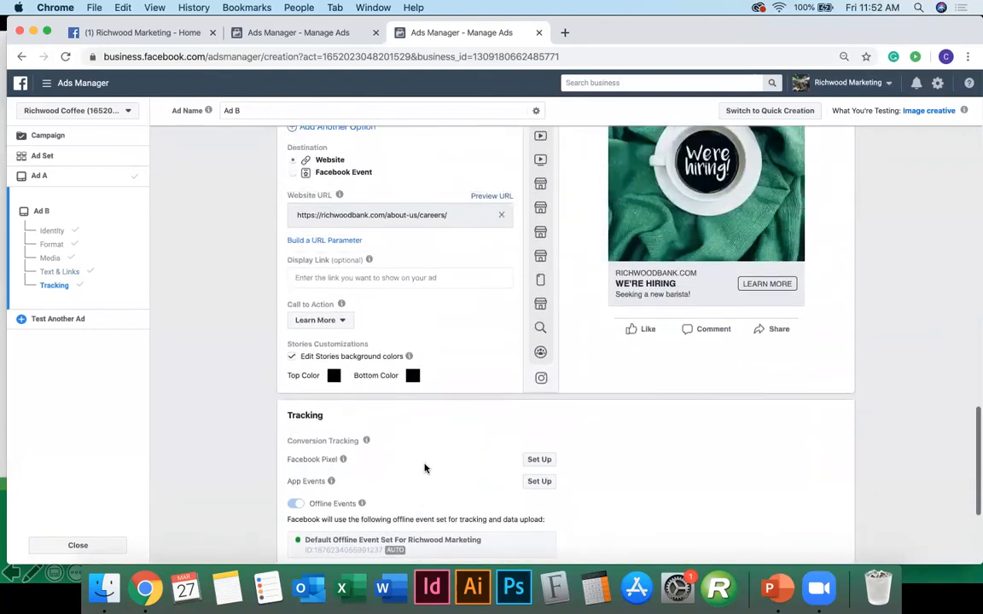
pyautogui.scroll(11, 425, 468)
pyautogui.scroll(-8, 425, 467)
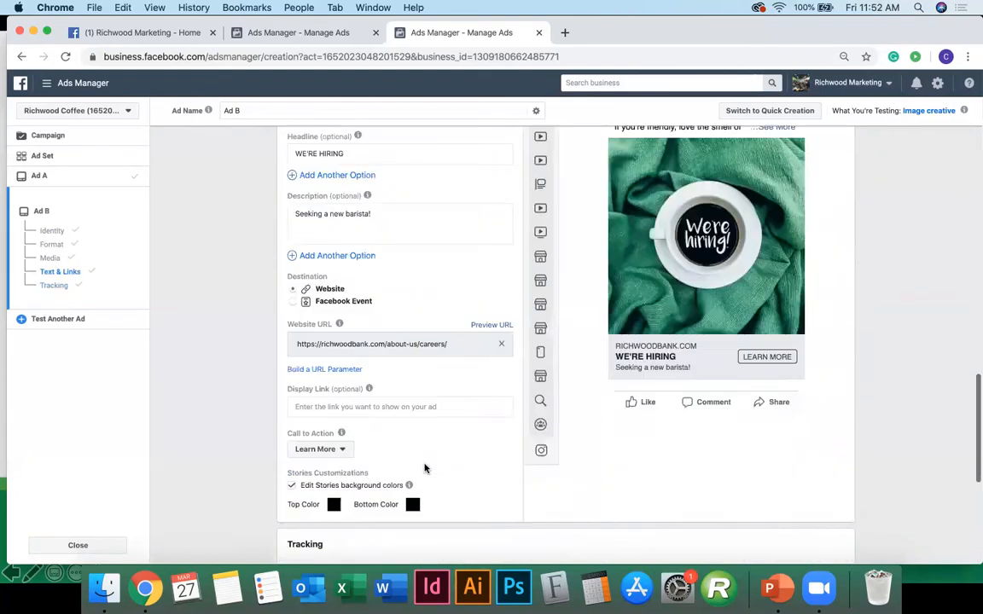
# Step: Review the split test's pre-confirmation summary with the extra ad set details expanded, and close it without confirming
pyautogui.scroll(-8, 425, 467)
pyautogui.click(771, 484)
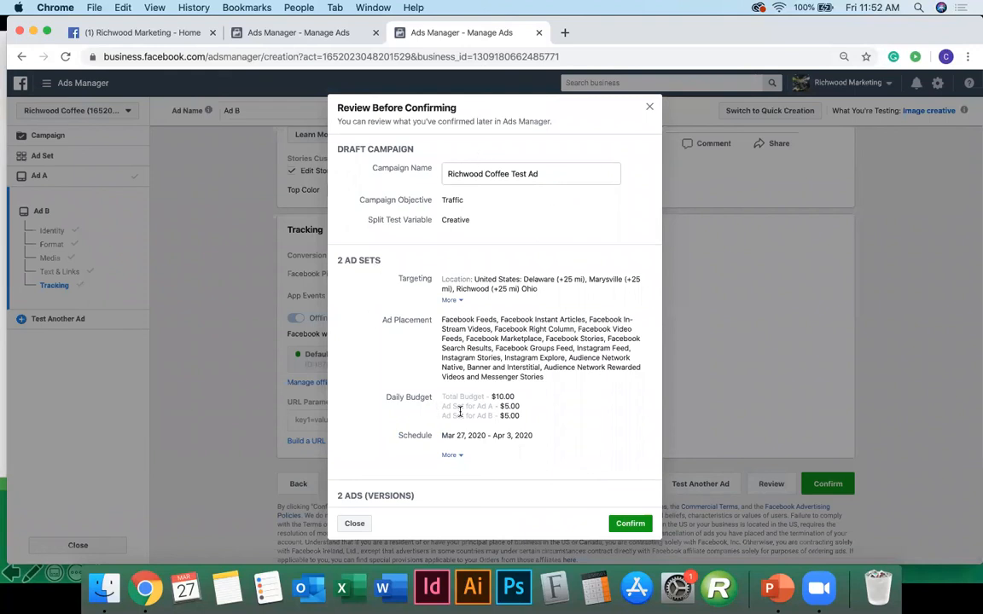
pyautogui.scroll(-1, 486, 418)
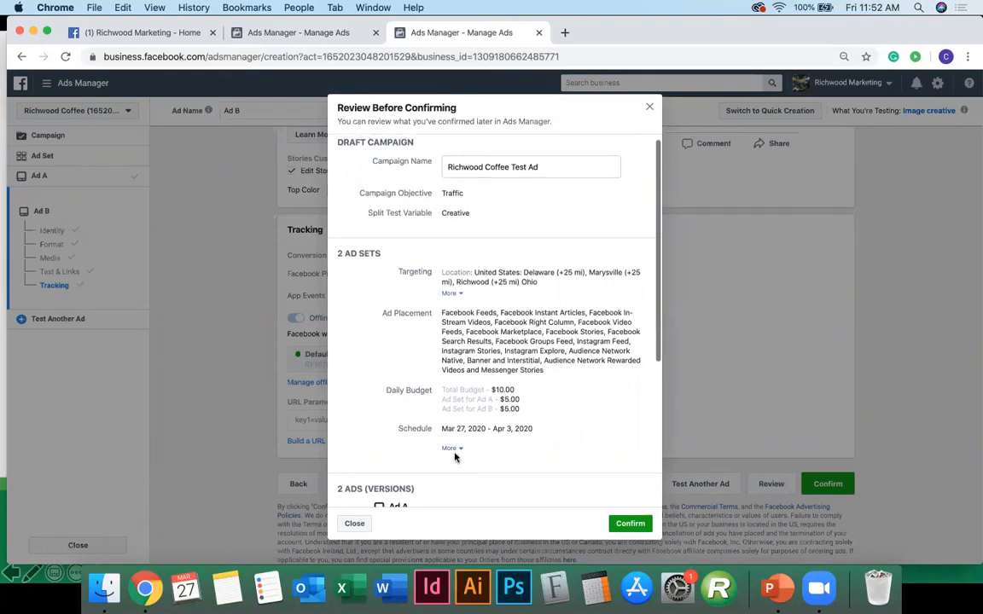
pyautogui.click(451, 449)
pyautogui.scroll(-5, 456, 452)
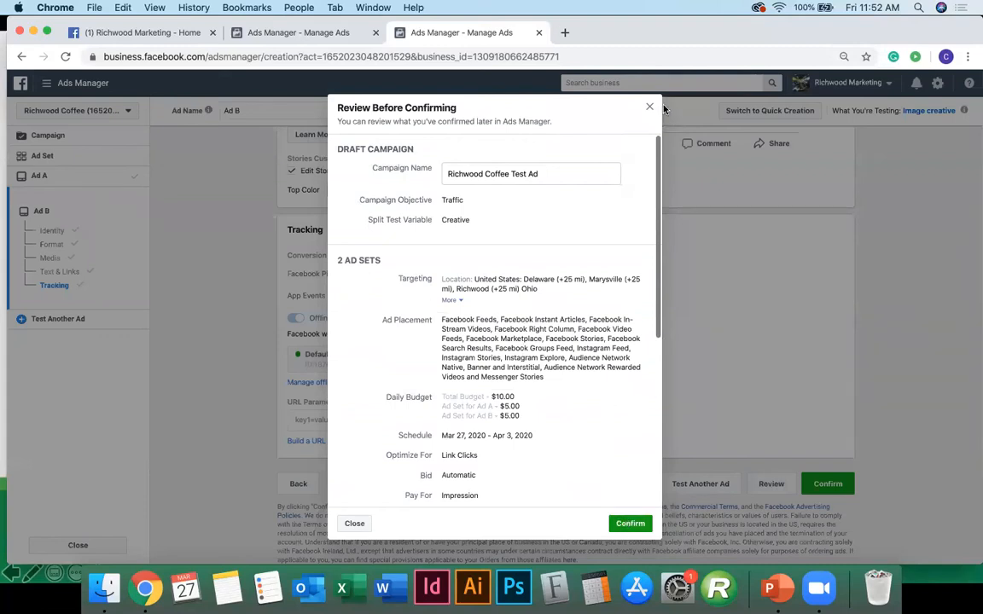
pyautogui.click(650, 107)
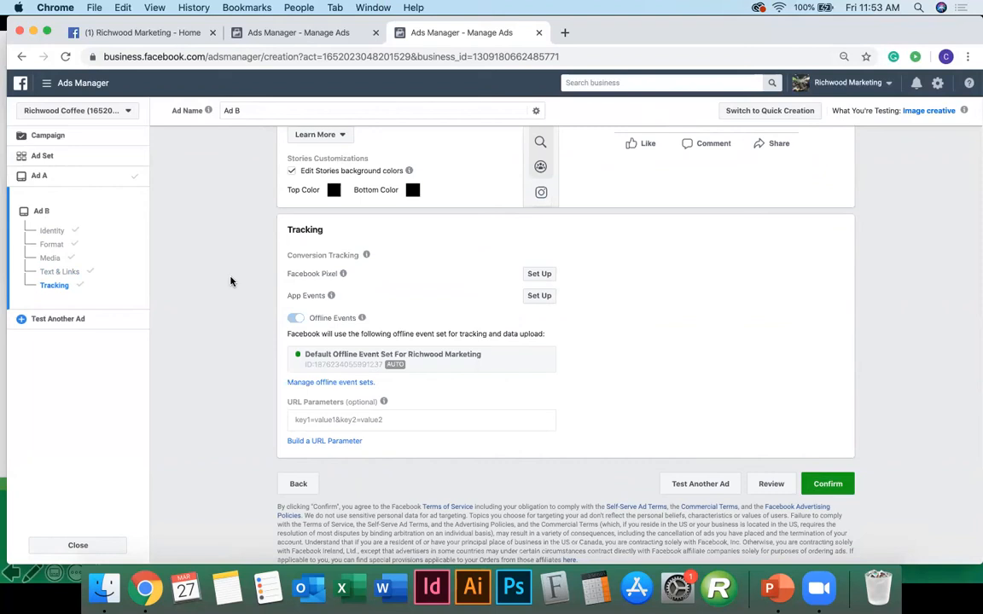
# Step: Switch from the Ad B draft to the browser tab with the Richwood Coffee Campaigns table
pyautogui.scroll(5, 230, 282)
pyautogui.scroll(8, 231, 282)
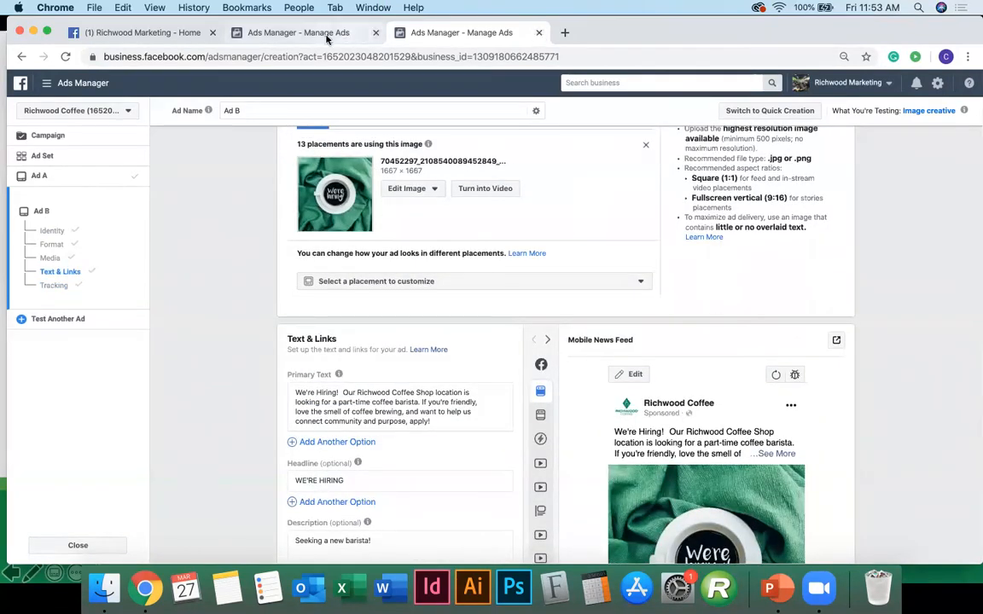
pyautogui.click(299, 35)
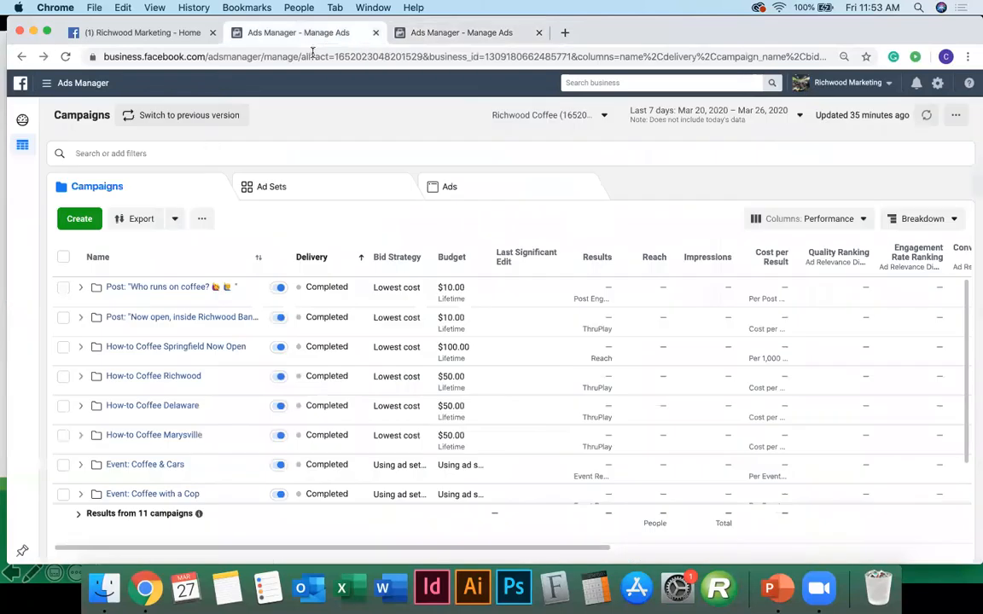
pyautogui.click(430, 31)
pyautogui.click(280, 33)
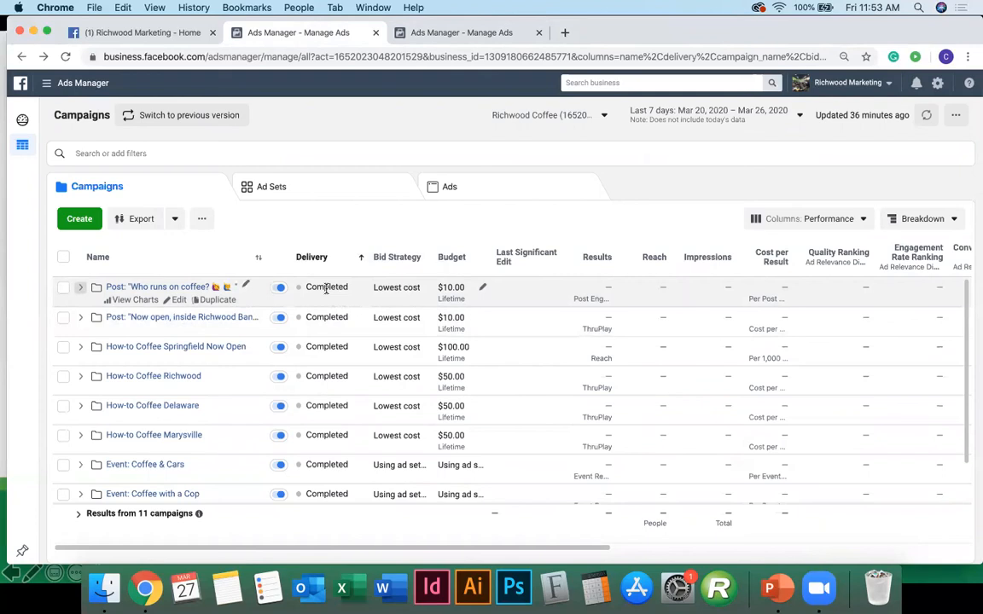
# Step: Examine the campaign list and its delivery, budget, results, amount spent and end date columns
pyautogui.hscroll(1, 326, 289)
pyautogui.hscroll(-1, 327, 291)
pyautogui.scroll(-1, 327, 291)
pyautogui.scroll(1, 328, 292)
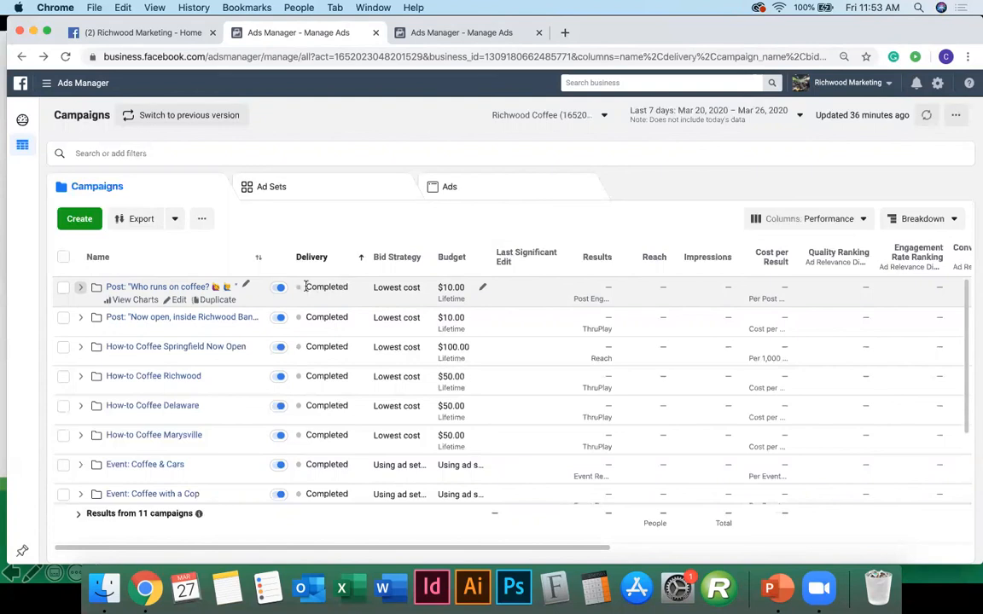
pyautogui.scroll(-3, 339, 288)
pyautogui.scroll(3, 339, 290)
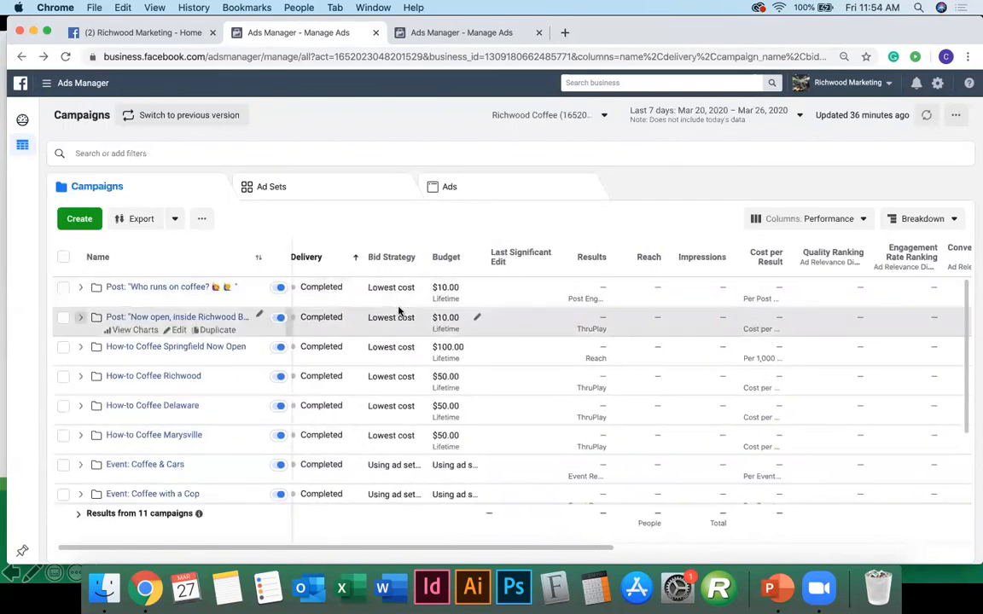
pyautogui.hscroll(10, 398, 311)
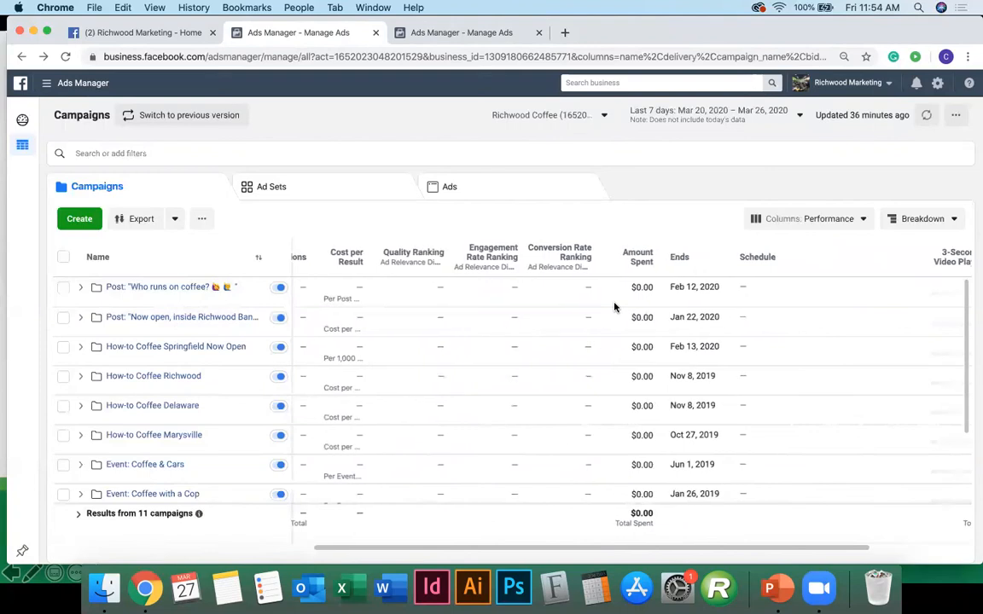
pyautogui.hscroll(3, 614, 305)
pyautogui.hscroll(-10, 597, 281)
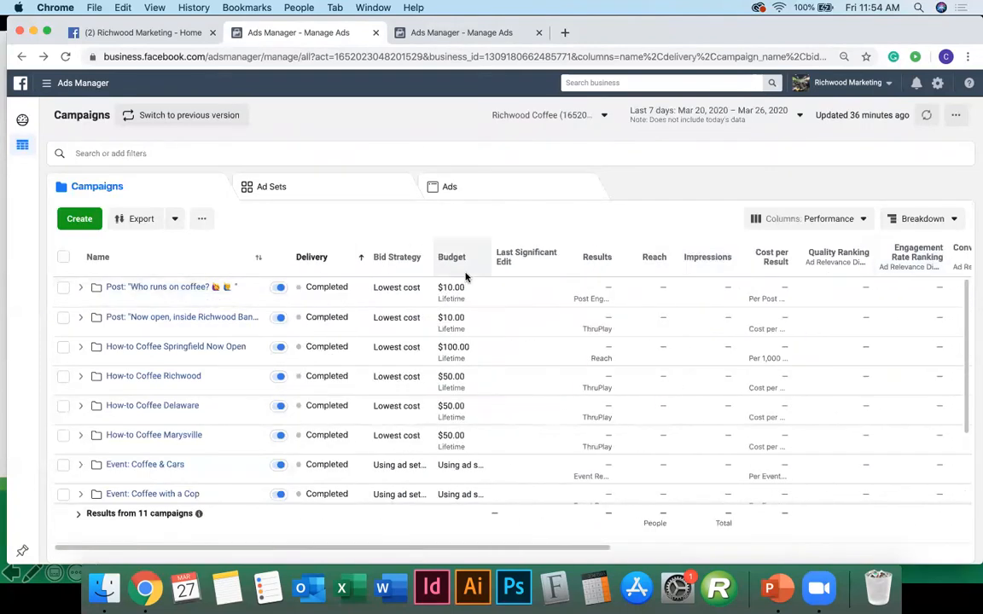
# Step: Open the Account Overview and set its date range to Jan 1, 2020 – Feb 29, 2020
pyautogui.moveTo(37, 175)
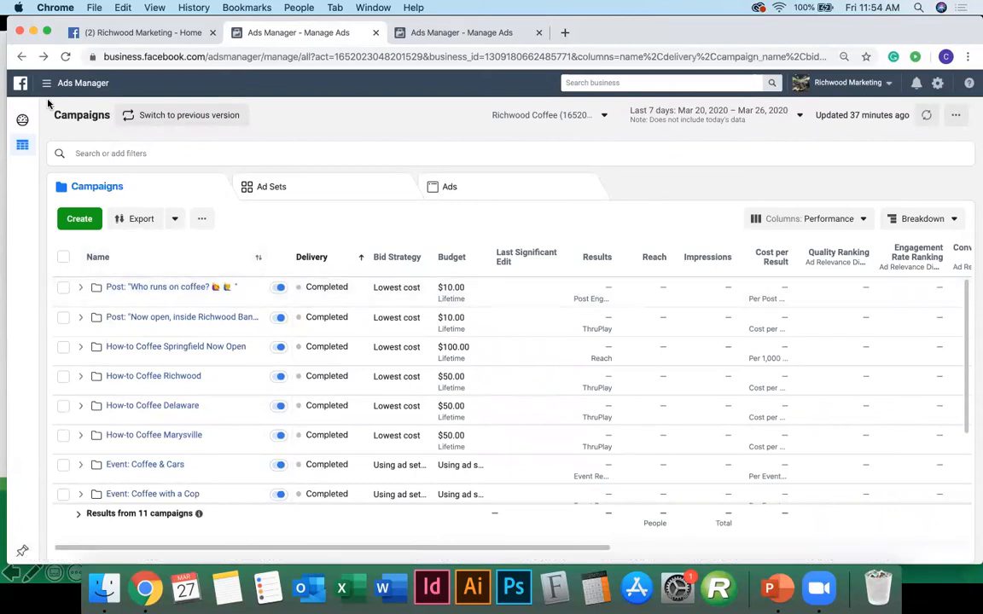
pyautogui.moveTo(21, 118)
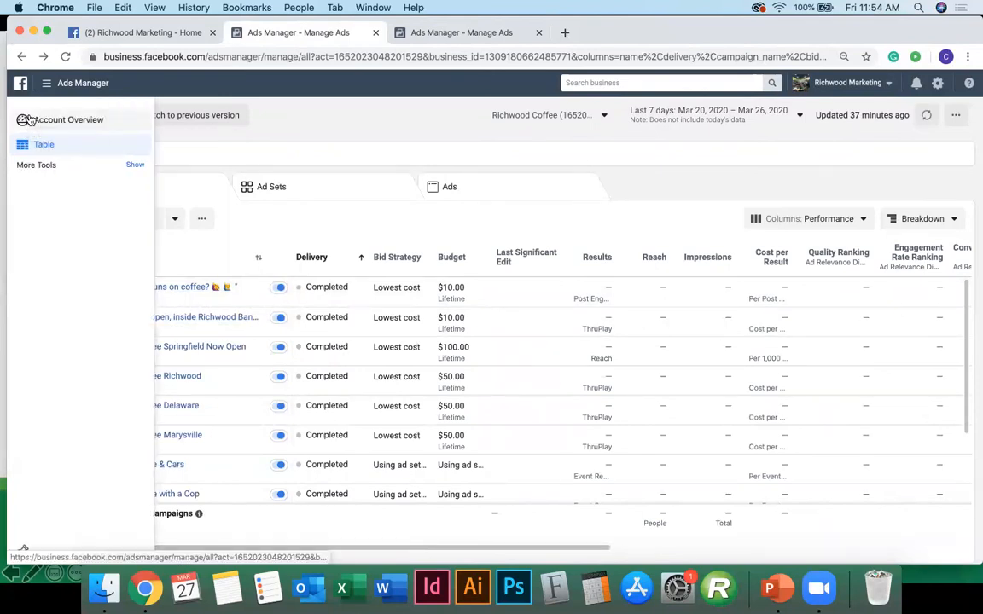
pyautogui.click(28, 120)
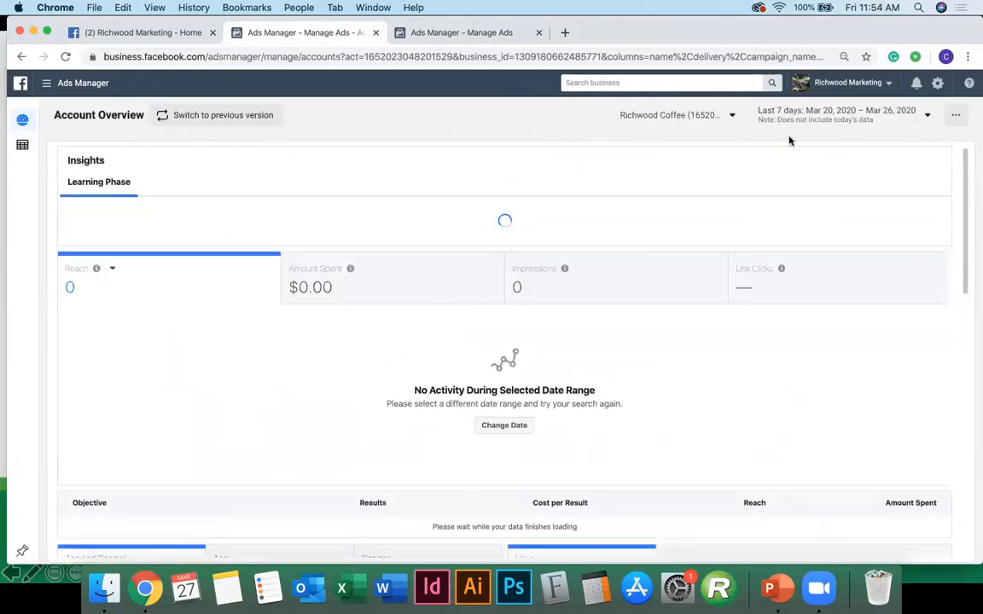
pyautogui.click(928, 117)
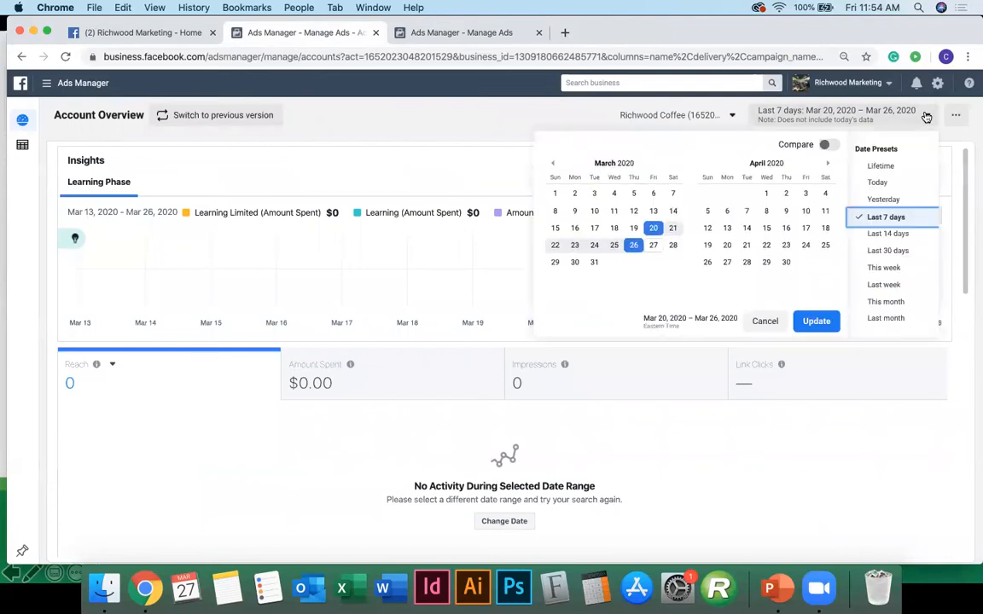
pyautogui.click(555, 163)
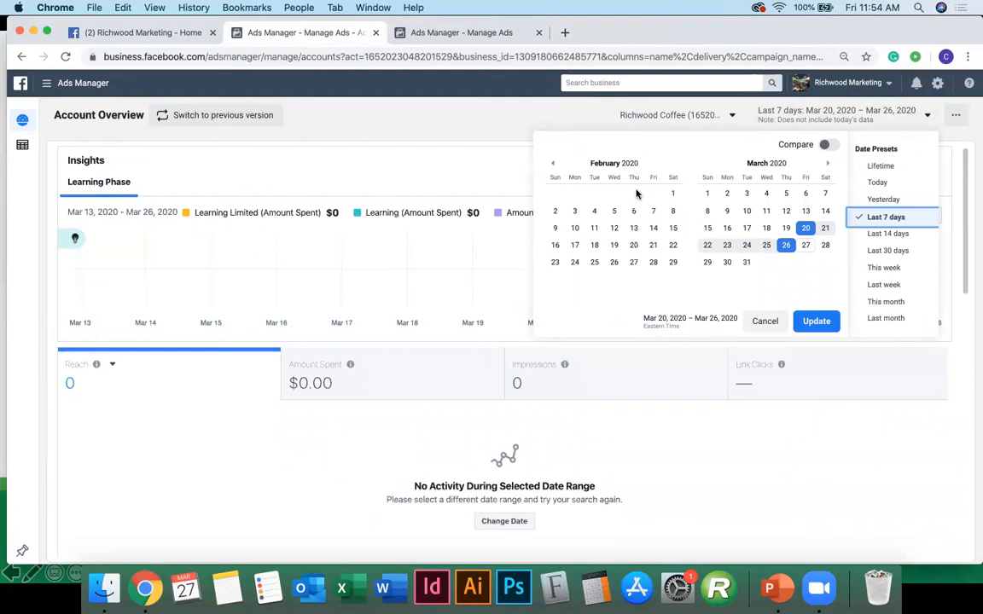
pyautogui.click(555, 165)
pyautogui.click(614, 194)
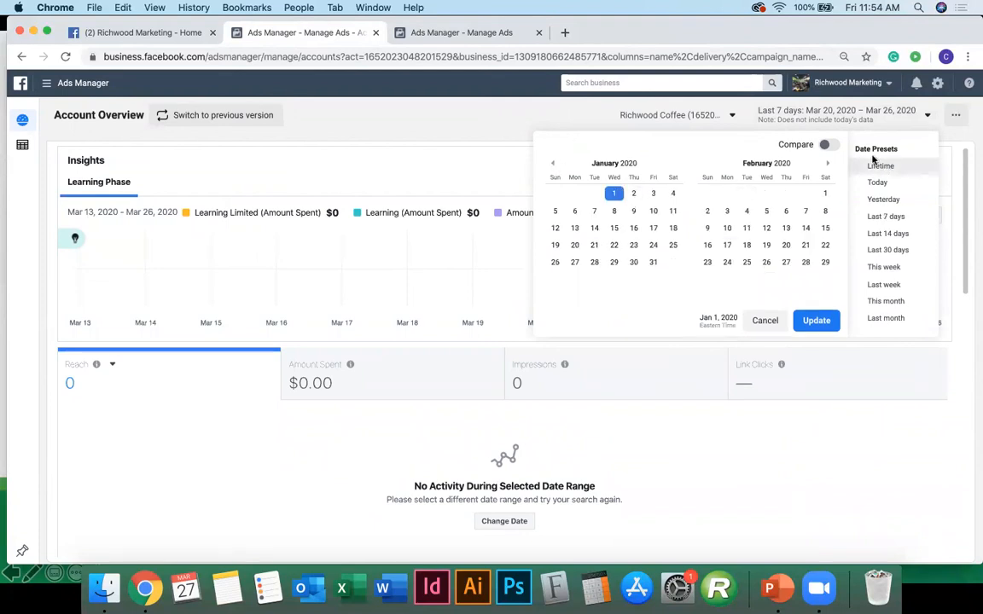
pyautogui.click(825, 262)
pyautogui.click(823, 321)
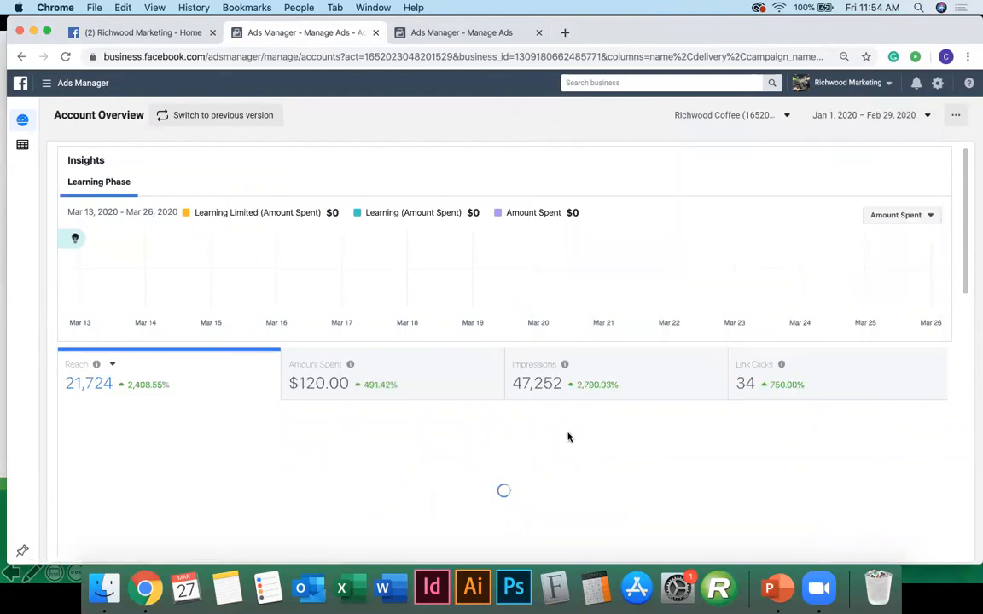
# Step: Examine the account's reach, amount spent, impressions and link clicks, along with the reach and frequency chart and results by objective
pyautogui.moveTo(535, 437)
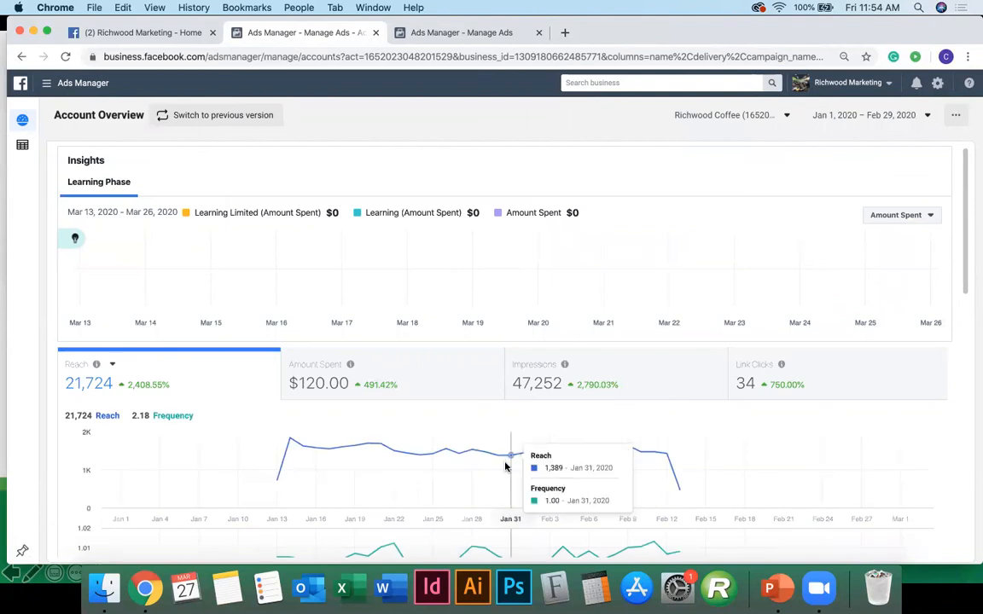
pyautogui.scroll(-1, 505, 467)
pyautogui.scroll(1, 505, 467)
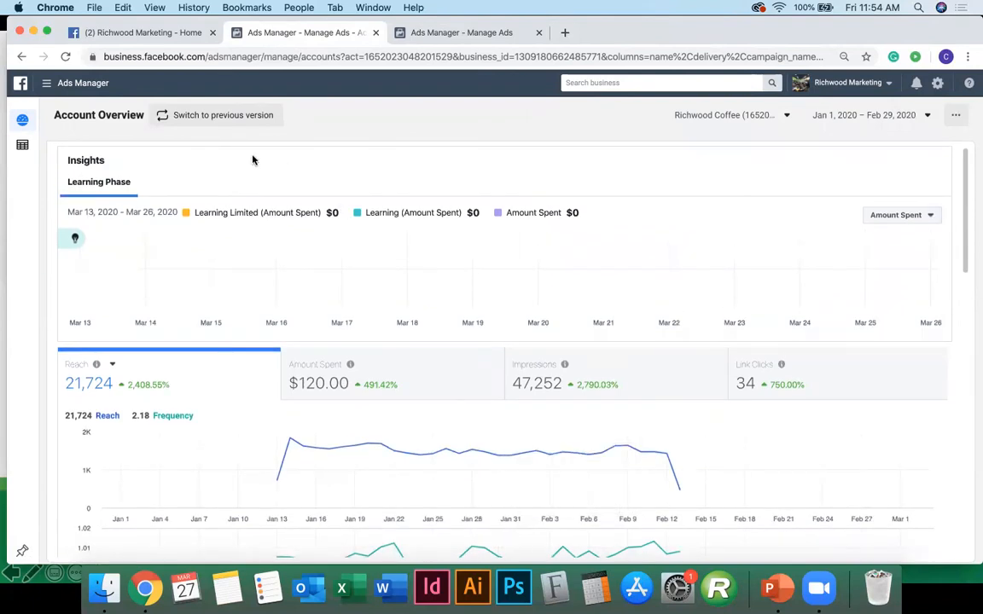
pyautogui.scroll(-5, 333, 345)
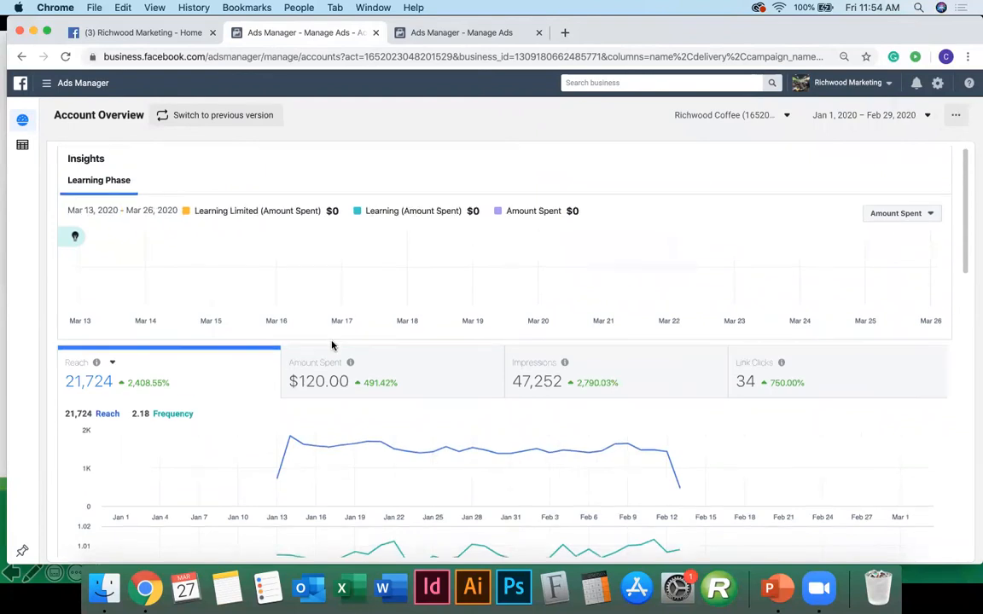
pyautogui.scroll(-2, 333, 345)
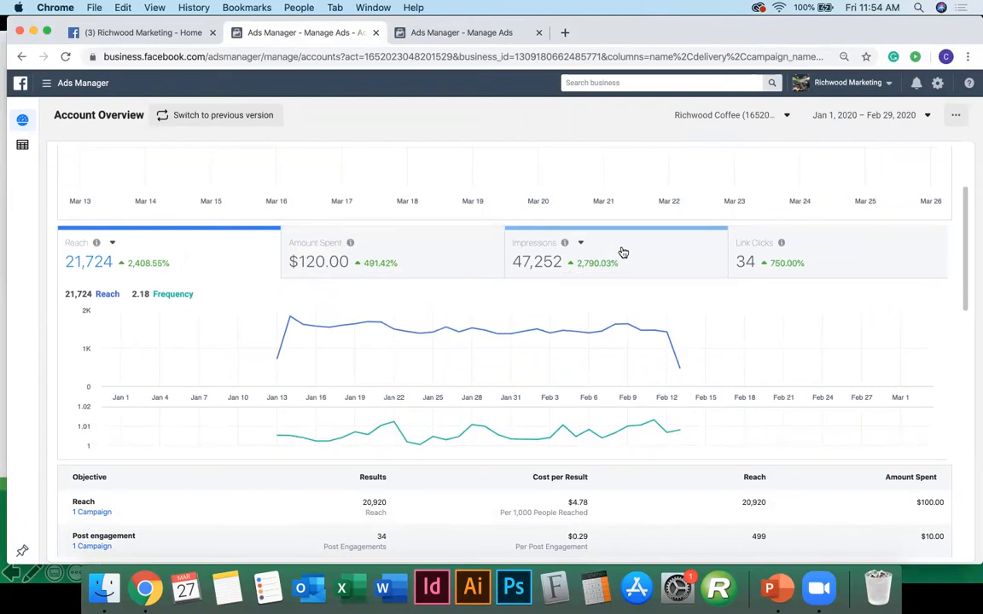
pyautogui.scroll(-1, 593, 276)
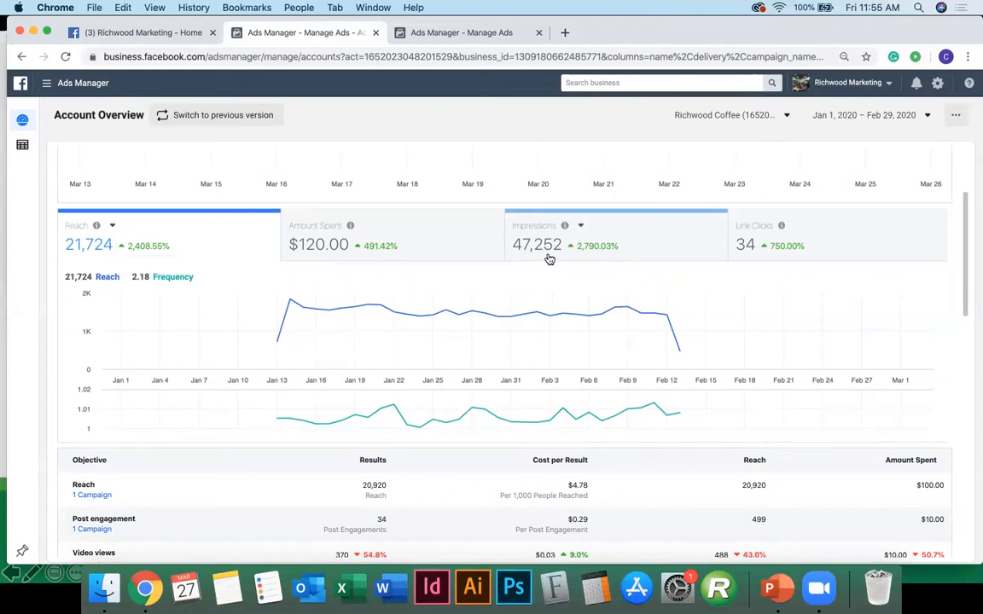
pyautogui.moveTo(544, 303)
pyautogui.scroll(-1, 542, 300)
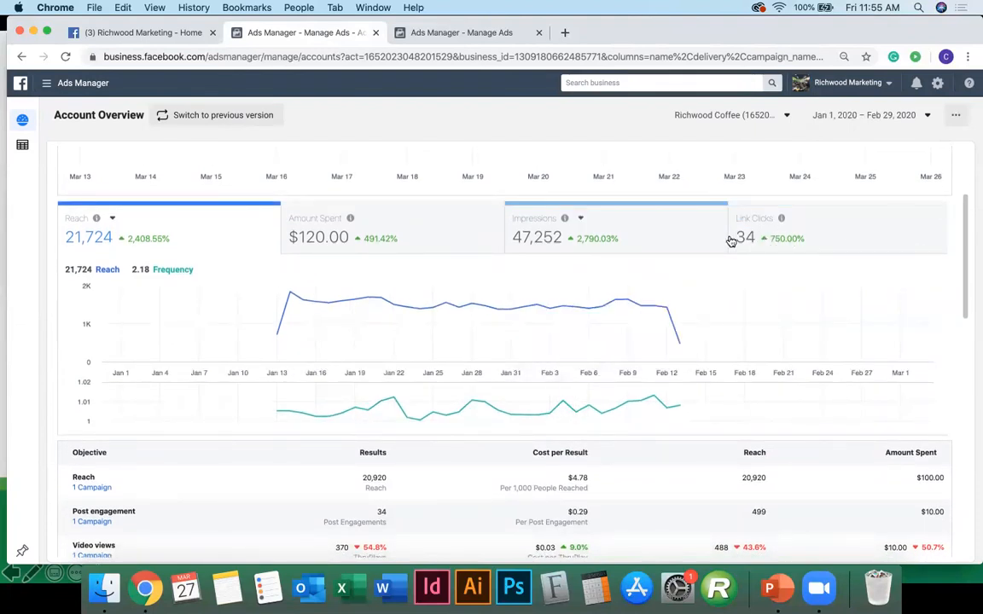
pyautogui.moveTo(764, 238)
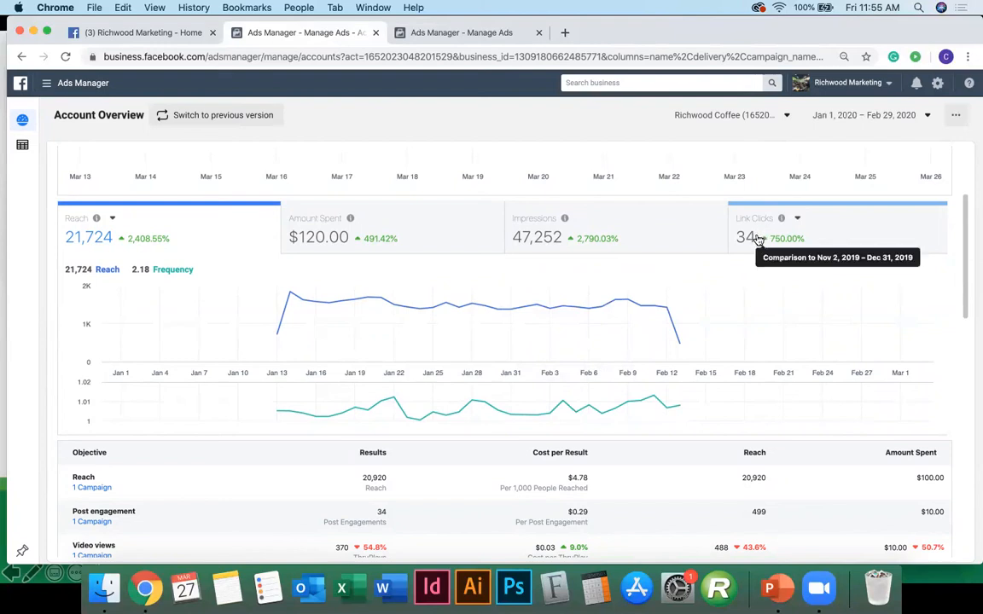
pyautogui.moveTo(702, 351)
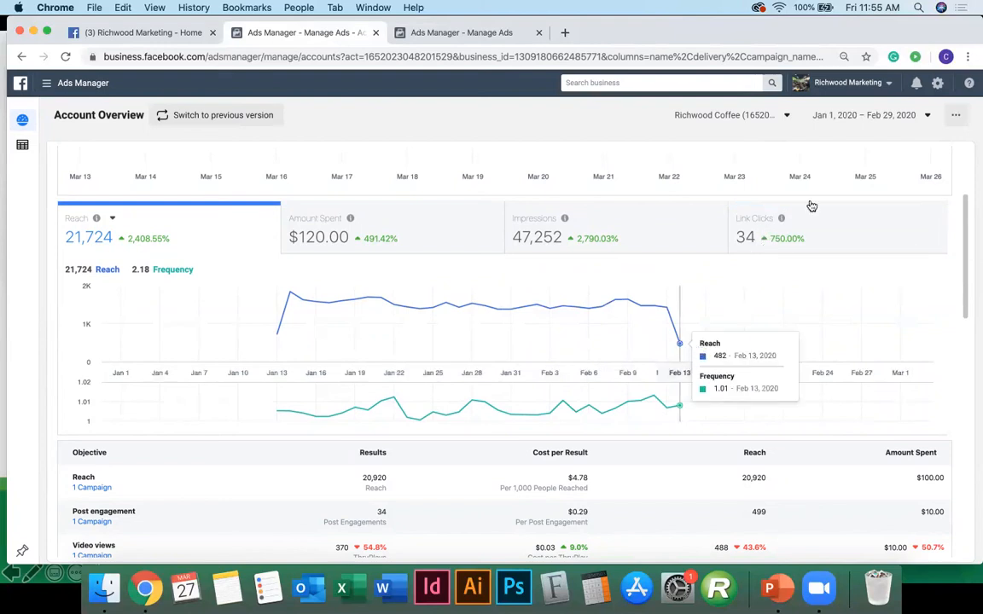
# Step: Compare the cost per result, reach and amount spent of the Reach, Post engagement and Video views objectives
pyautogui.moveTo(739, 298)
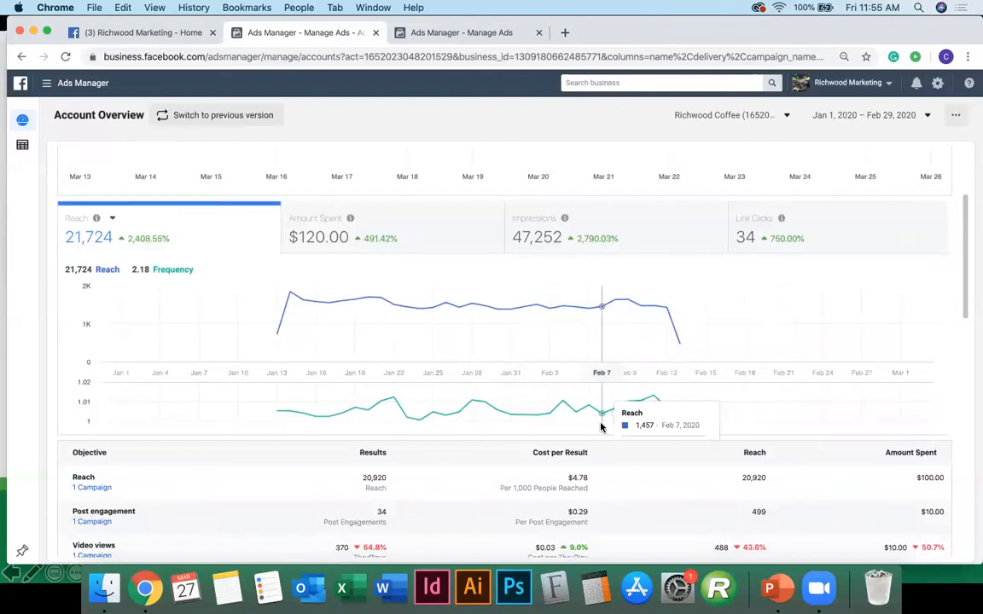
pyautogui.scroll(-5, 603, 422)
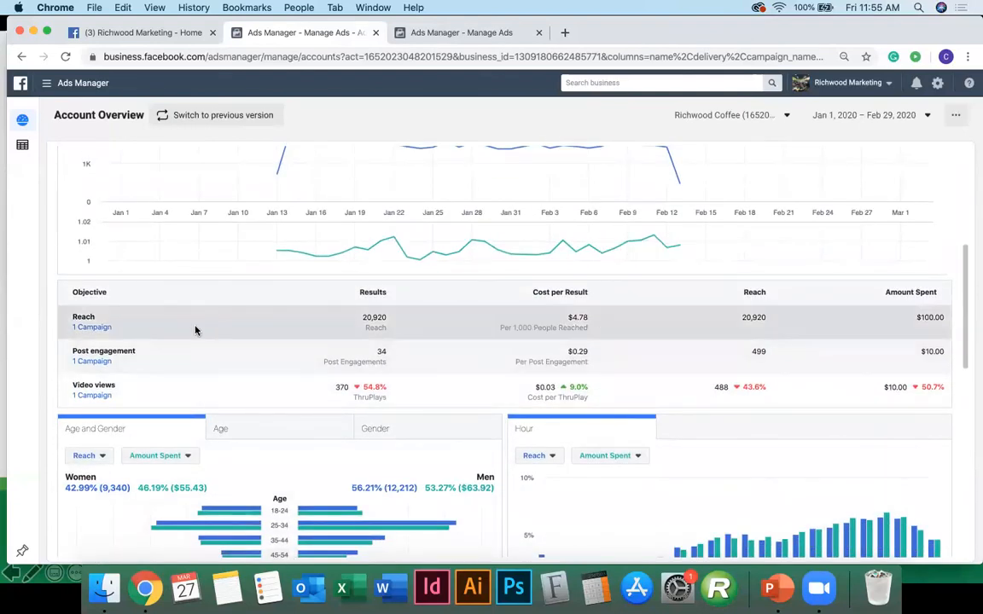
pyautogui.scroll(-2, 404, 414)
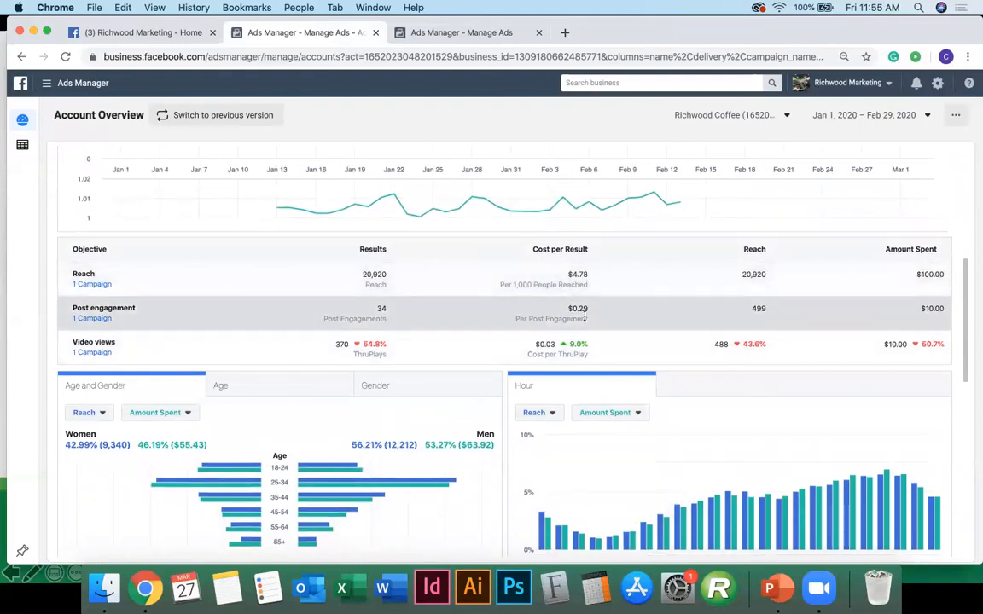
# Step: Review the audience charts by age, by gender and by both combined, along with the hourly reach and amount spent chart
pyautogui.scroll(-7, 584, 317)
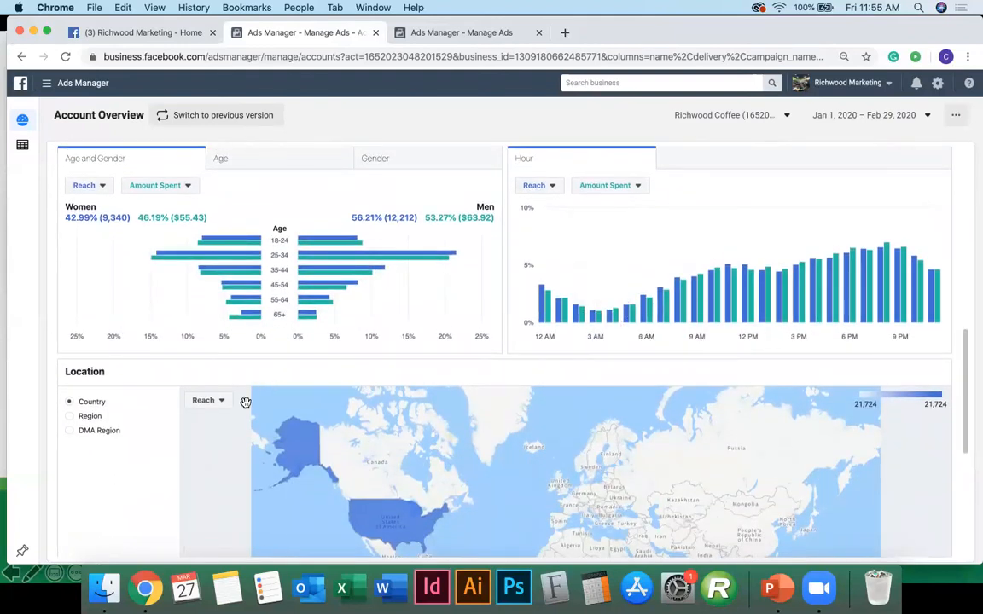
pyautogui.scroll(-1, 187, 430)
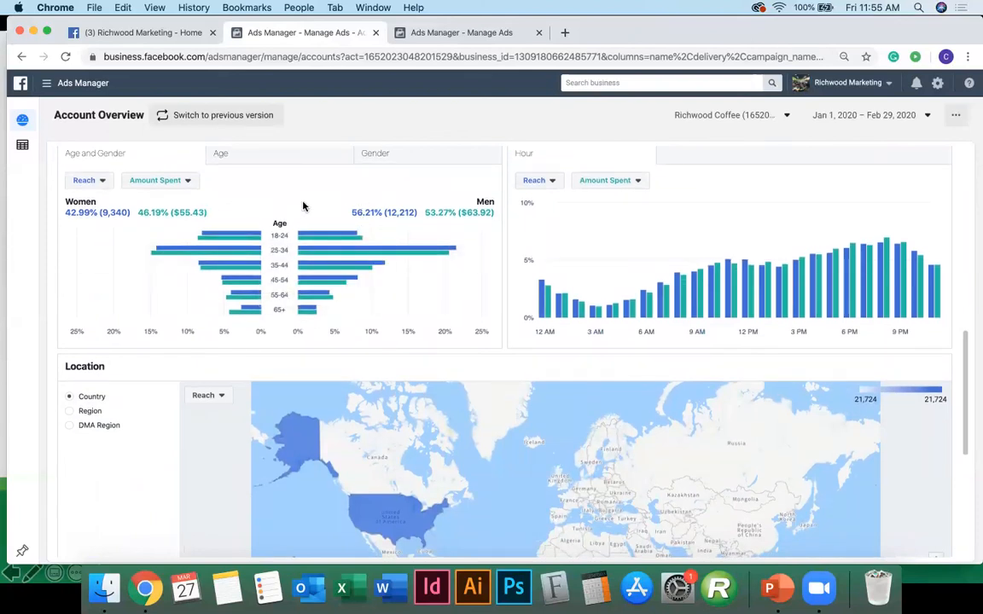
pyautogui.scroll(1, 226, 213)
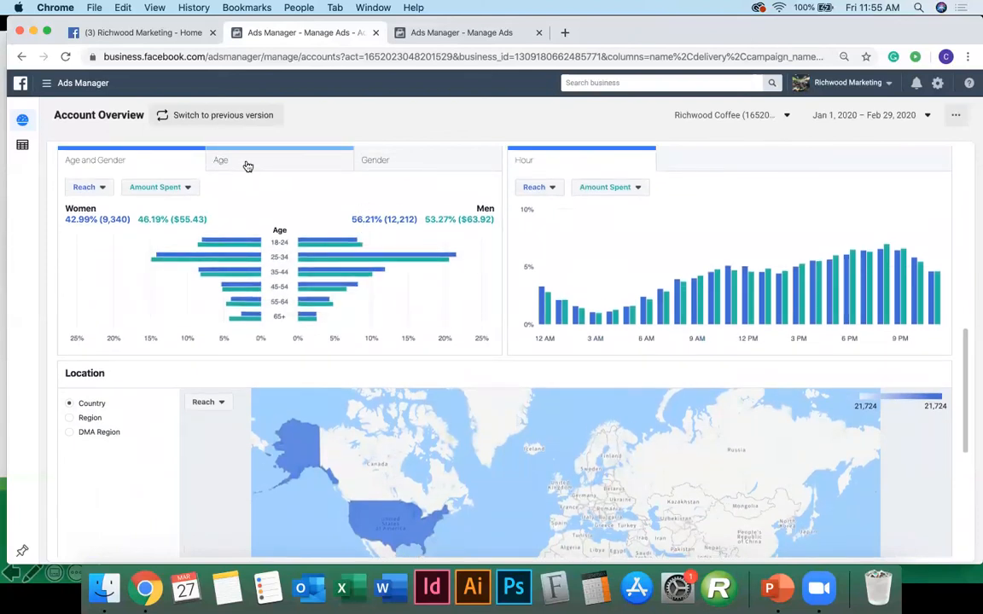
pyautogui.click(247, 166)
pyautogui.click(419, 166)
pyautogui.click(102, 160)
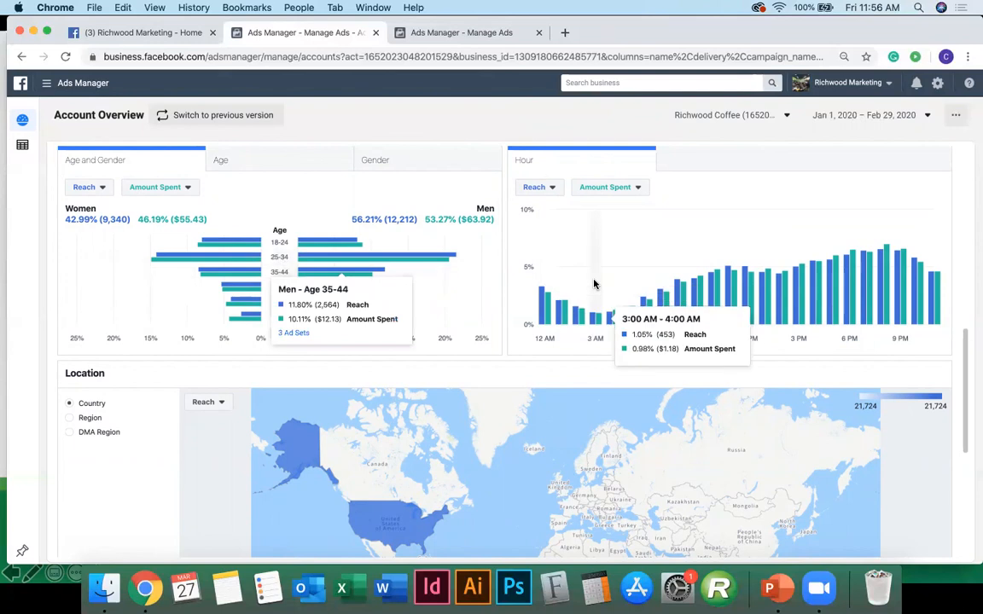
pyautogui.scroll(1, 560, 285)
pyautogui.scroll(-1, 560, 285)
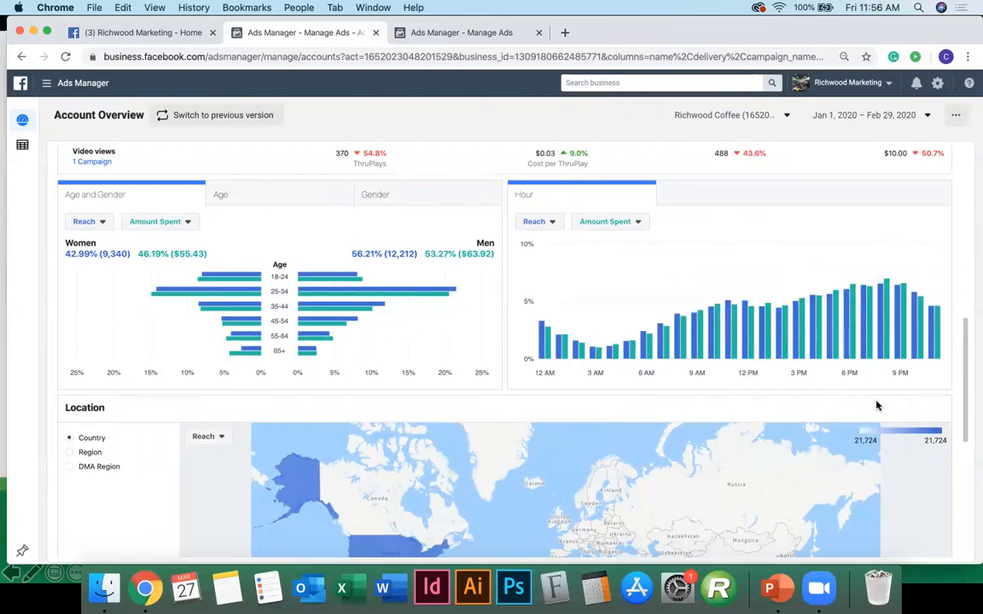
# Step: Examine the Location map's reach by country around the United States and Alaska
pyautogui.scroll(-1, 876, 406)
pyautogui.scroll(-2, 947, 462)
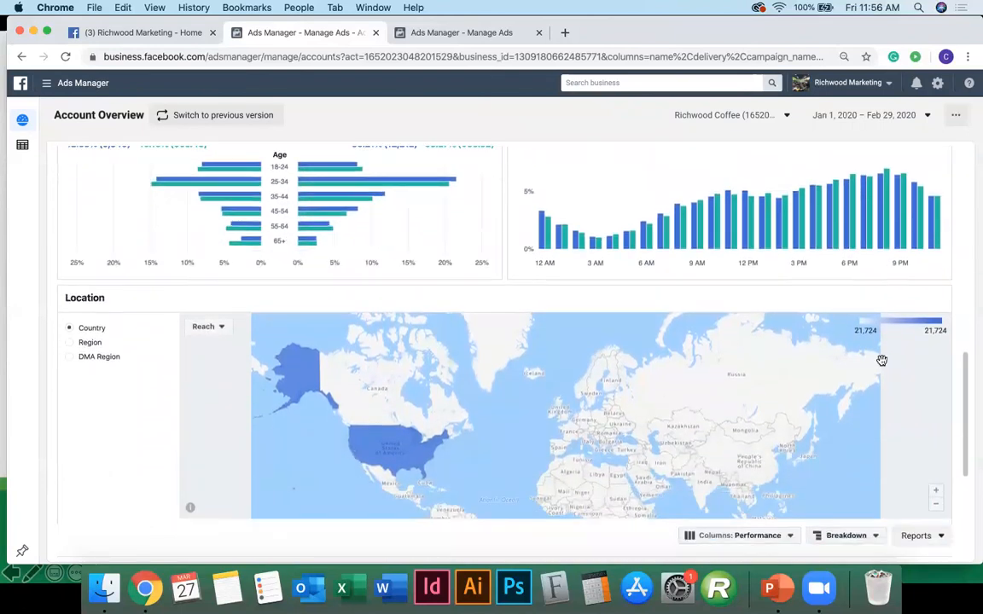
pyautogui.scroll(-1, 154, 472)
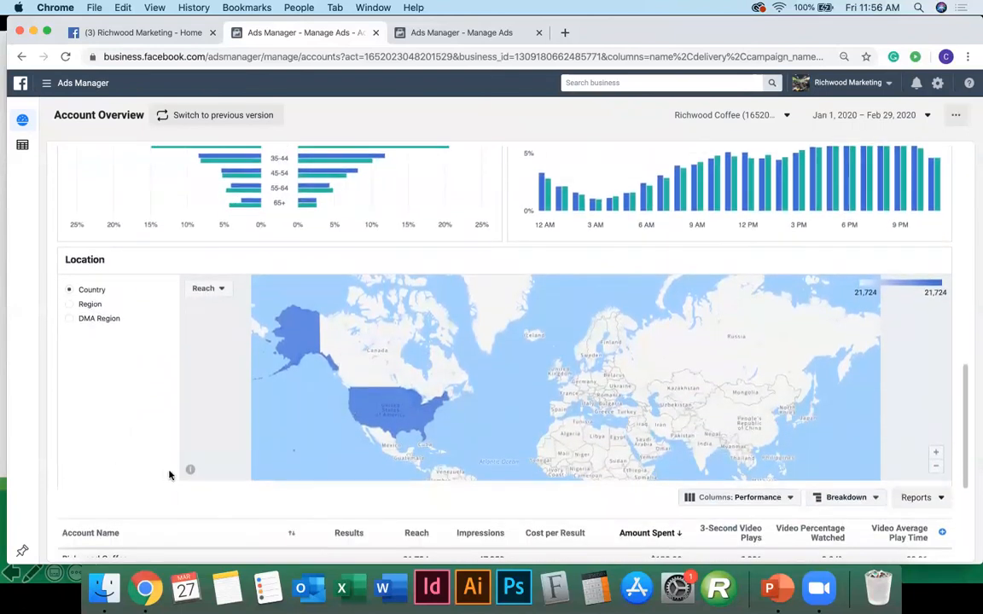
pyautogui.moveTo(284, 413); pyautogui.dragTo(285, 401)
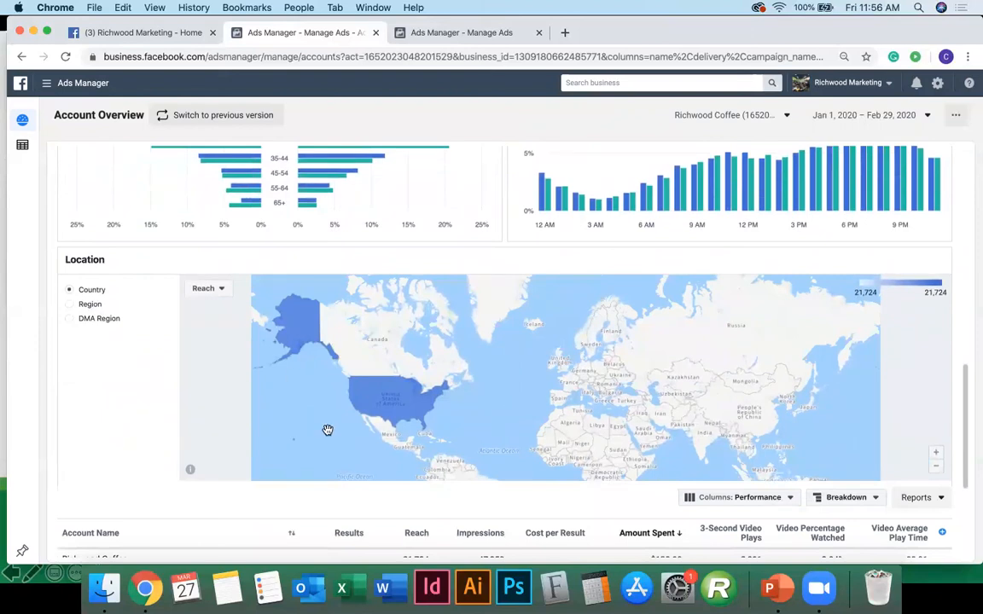
pyautogui.moveTo(303, 424)
pyautogui.mouseDown()
pyautogui.moveTo(299, 407)
pyautogui.moveTo(304, 417)
pyautogui.mouseUp()
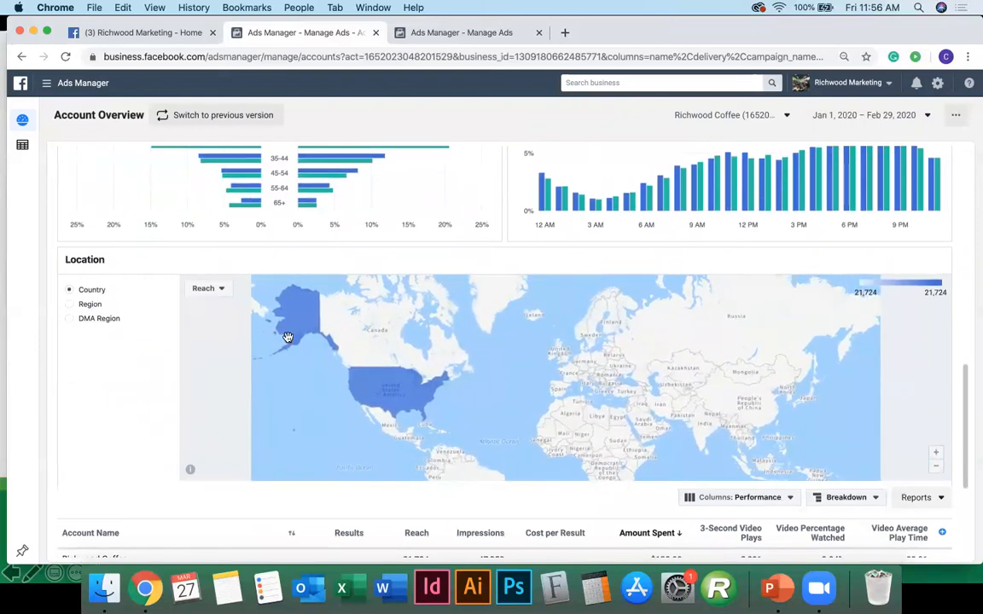
# Step: Break the Location map down by Region and by DMA Region, and inspect the reach in the Dayton area
pyautogui.click(85, 306)
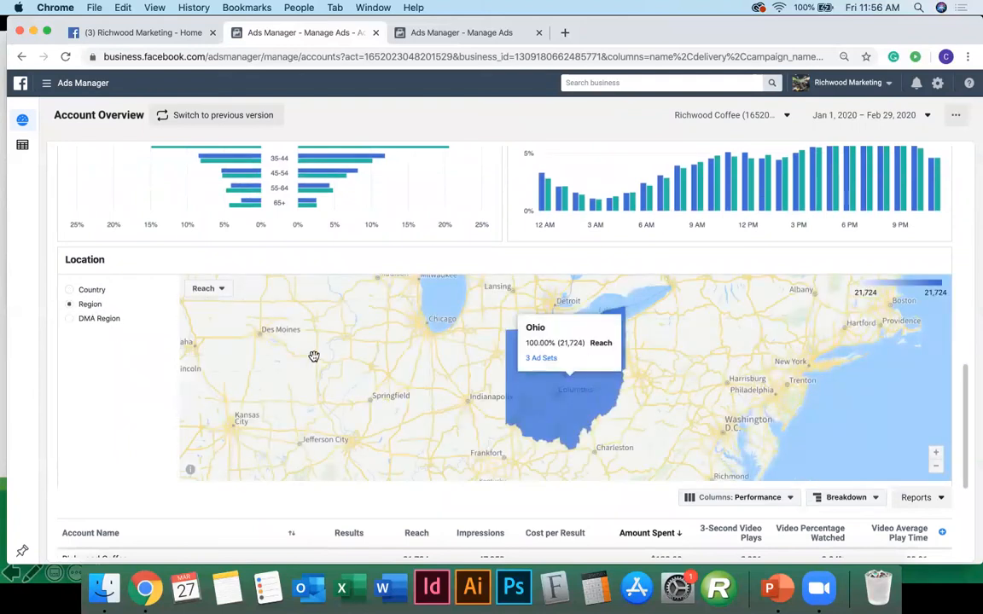
pyautogui.click(87, 320)
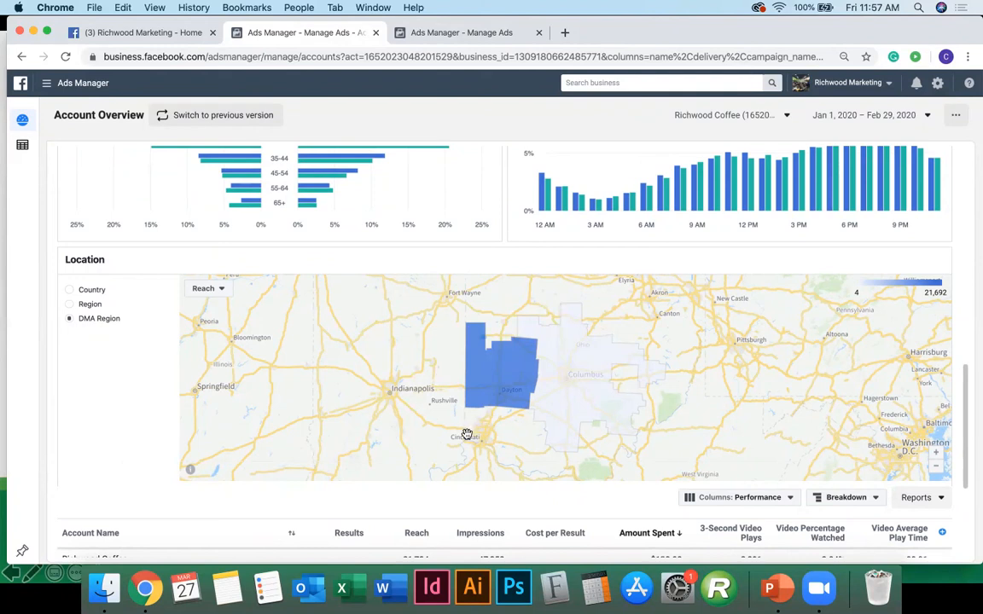
pyautogui.moveTo(468, 434); pyautogui.dragTo(421, 433)
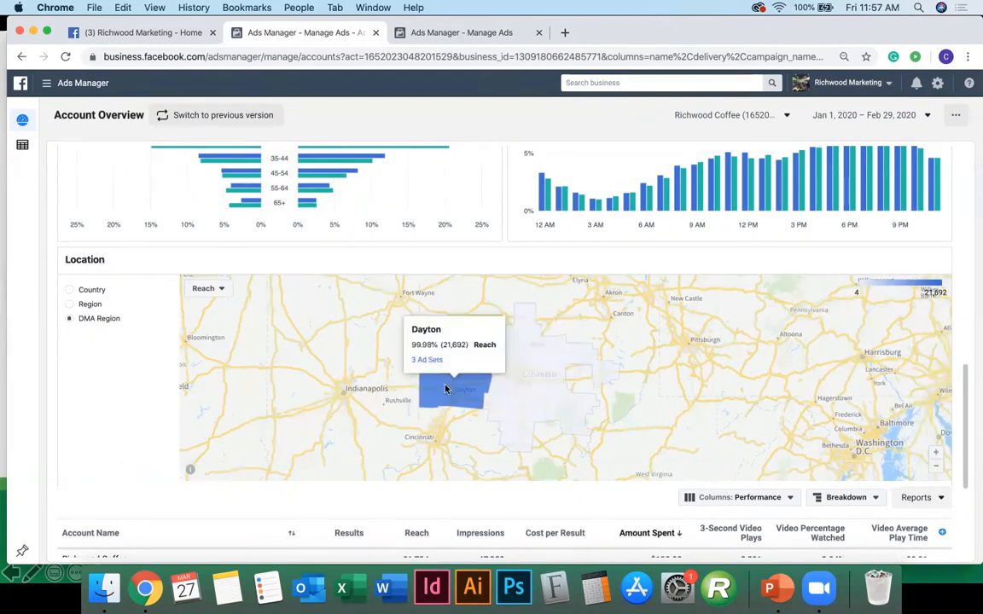
pyautogui.scroll(5, 450, 373)
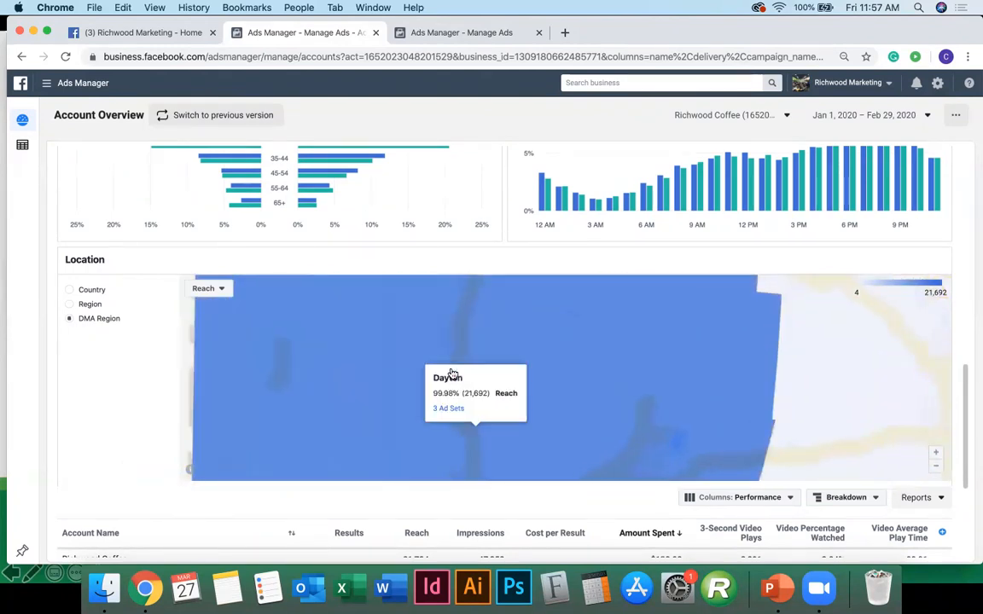
pyautogui.scroll(-8, 451, 374)
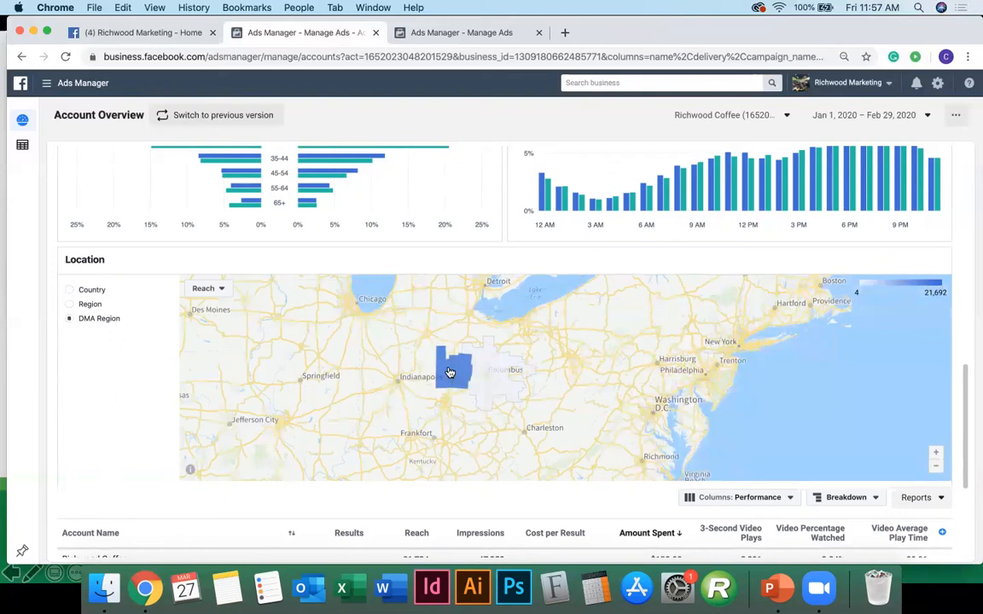
pyautogui.moveTo(450, 380)
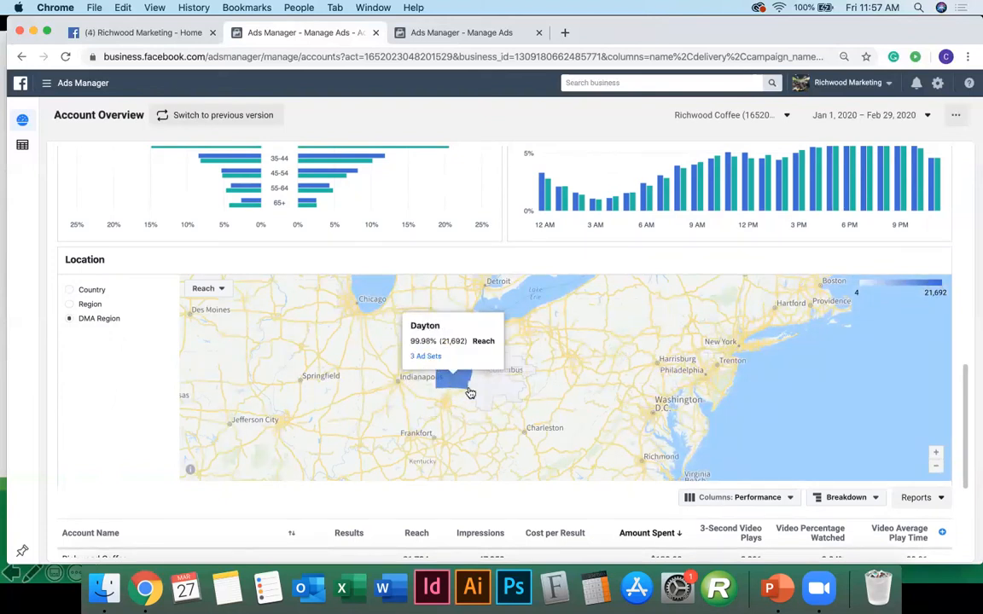
# Step: Examine the Richwood Coffee row in the account performance table below the Location map
pyautogui.scroll(-3, 101, 465)
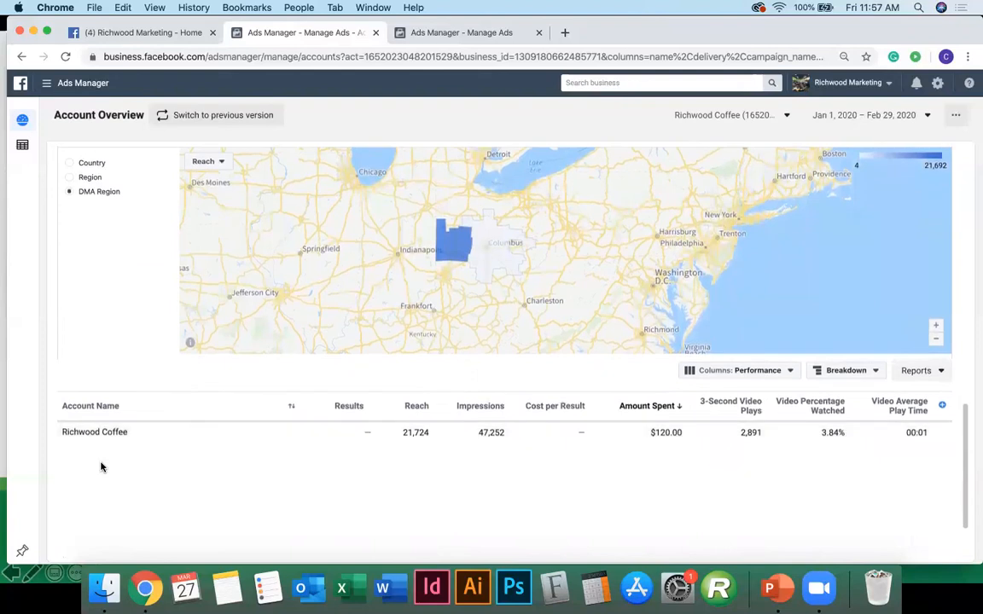
pyautogui.scroll(-2, 101, 466)
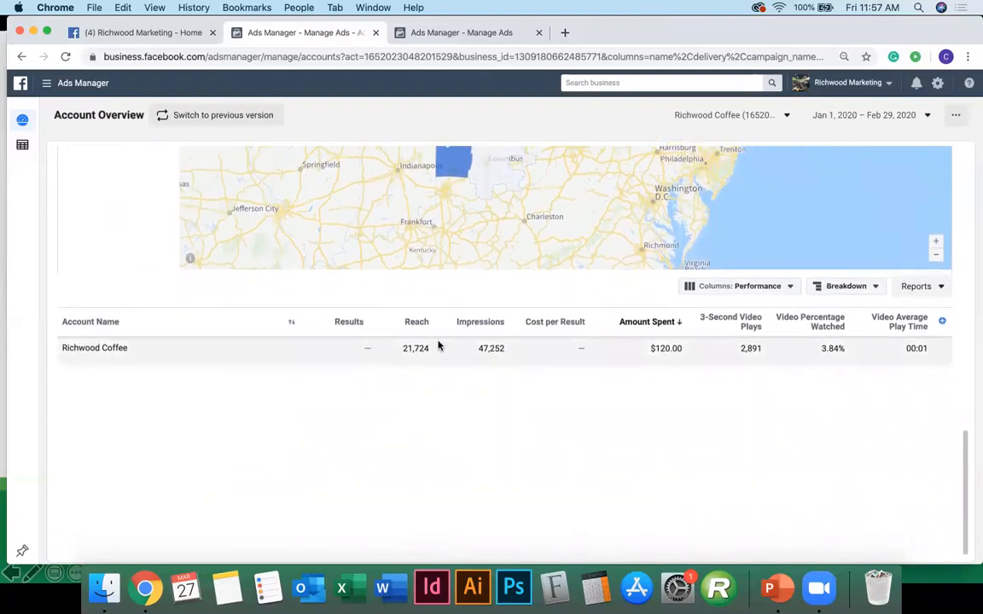
pyautogui.scroll(5, 408, 341)
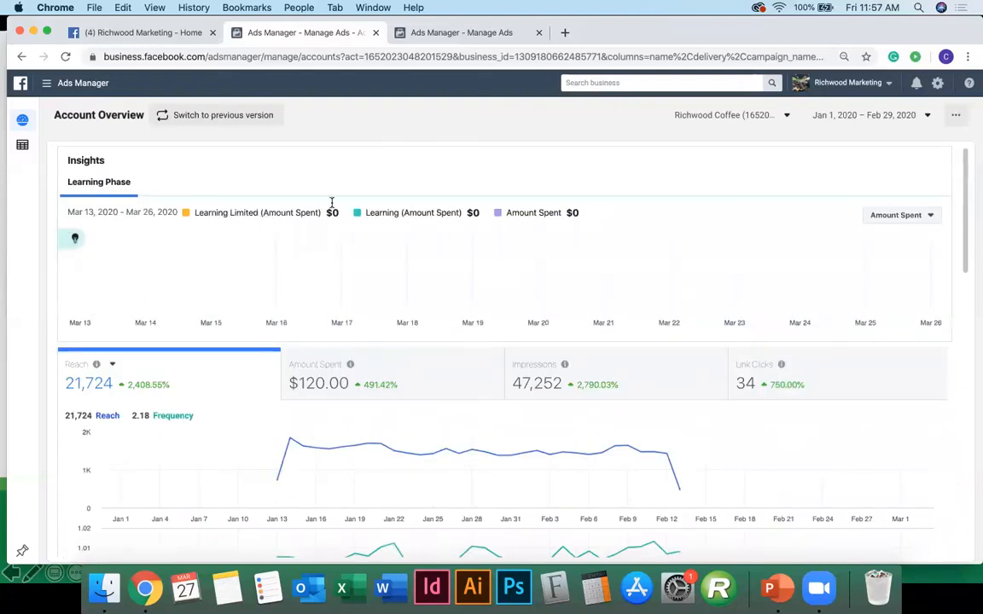
# Step: View the date range calendar and presets from the reach summary, and close them without changing the range
pyautogui.scroll(-4, 407, 163)
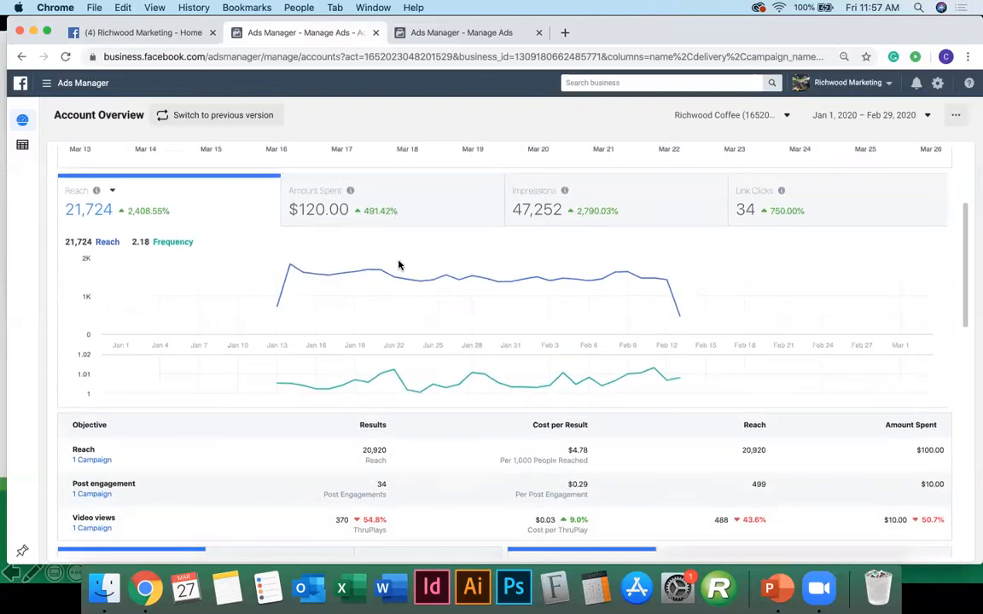
pyautogui.click(859, 116)
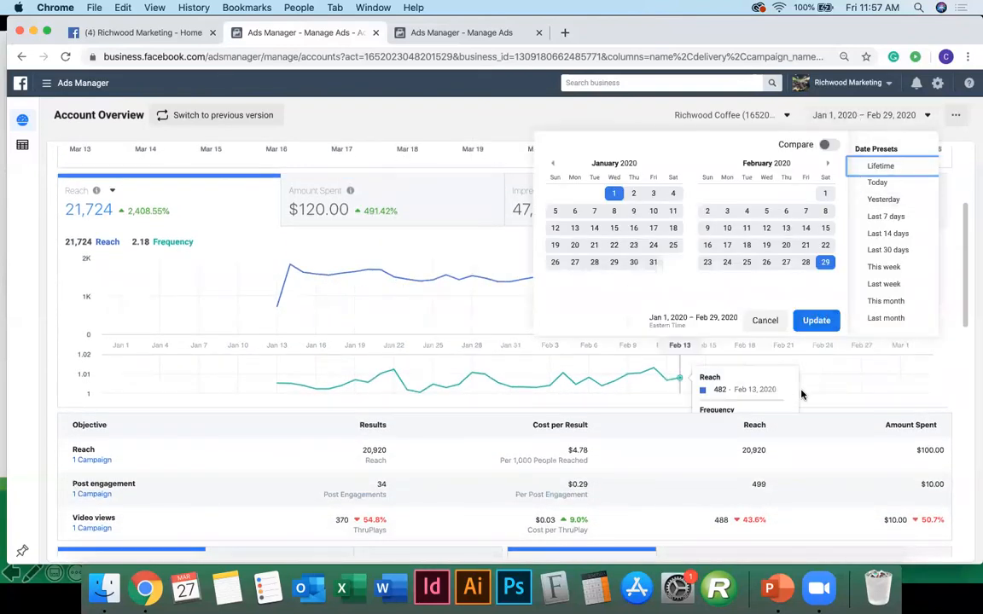
pyautogui.click(954, 382)
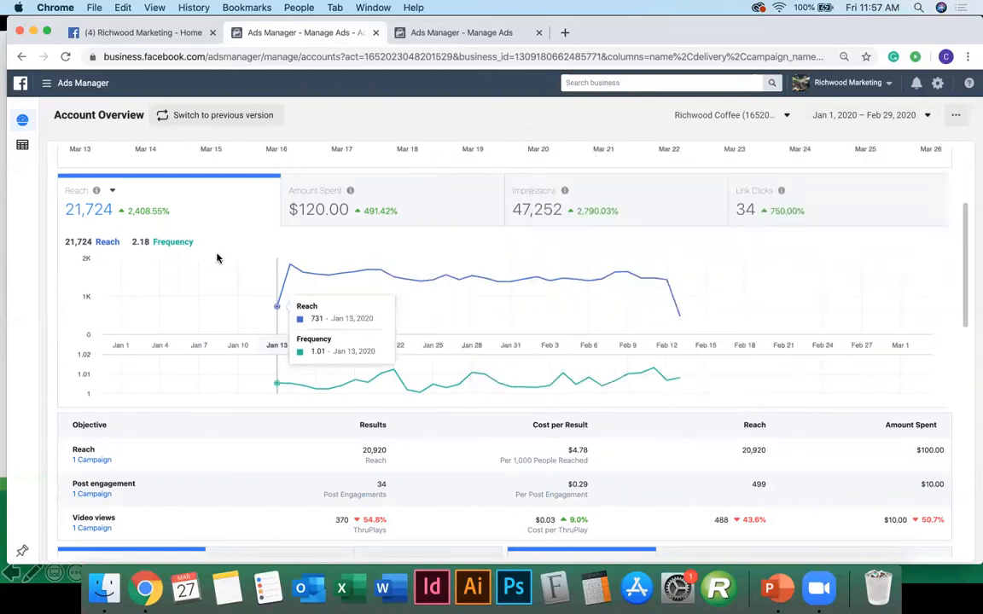
# Step: Switch to the PowerPoint slide show and advance past the six-step "Setting up an ad campaign" slide
pyautogui.hotkey('ctrl', 'Up')
pyautogui.click(514, 185)
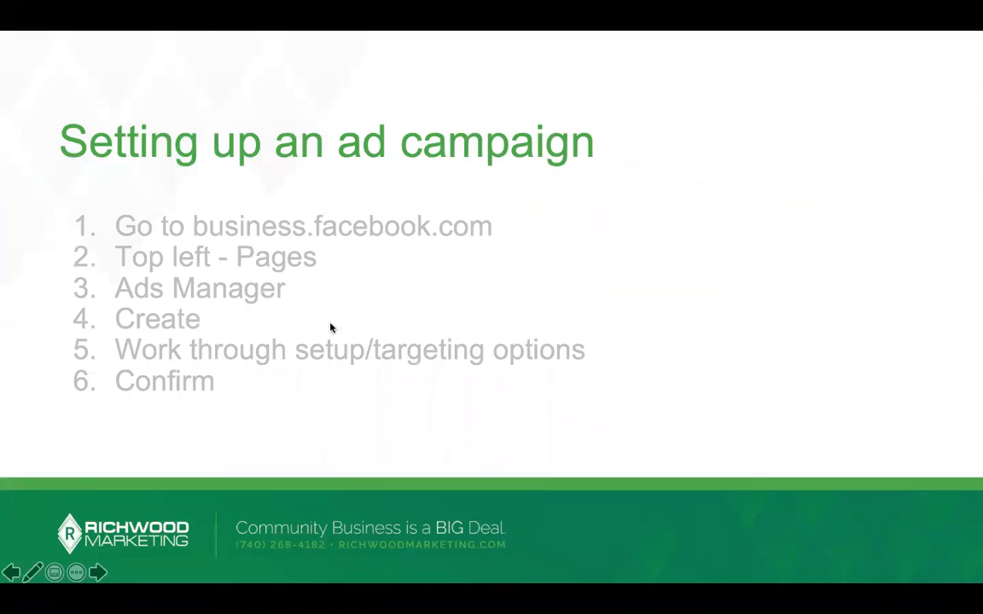
pyautogui.press('Right')
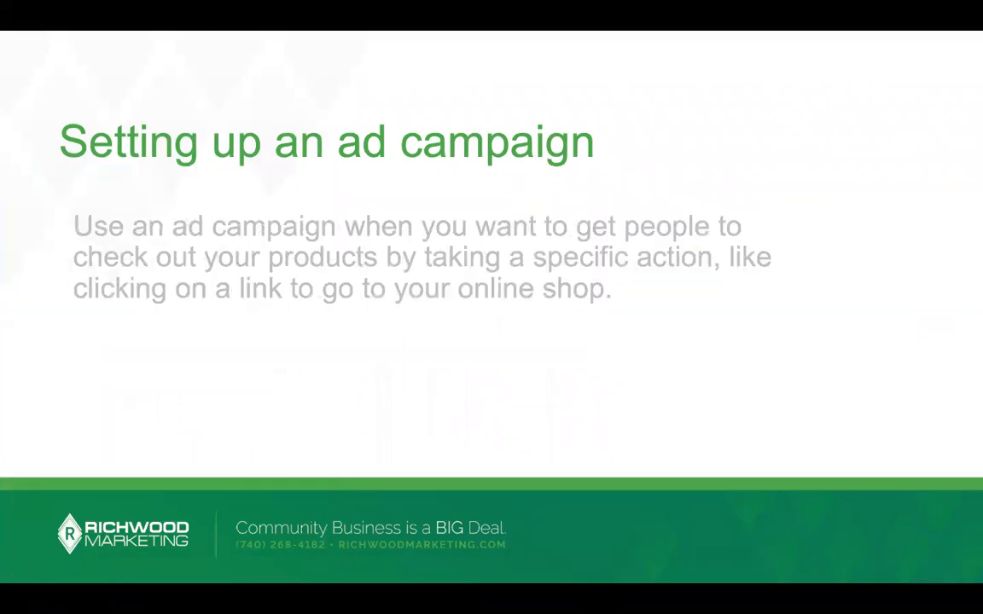